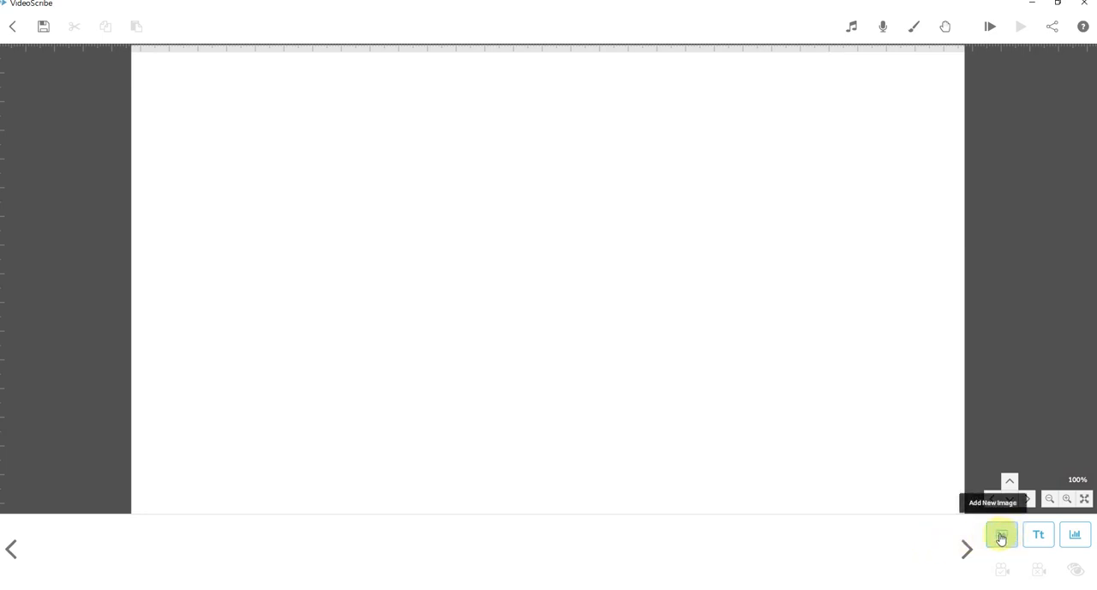
Open the image library for adding a new image and browse the Arrows, Buildings, Callout and Emojis categories.
{"action": "left_click", "coordinate": [1001, 536]}
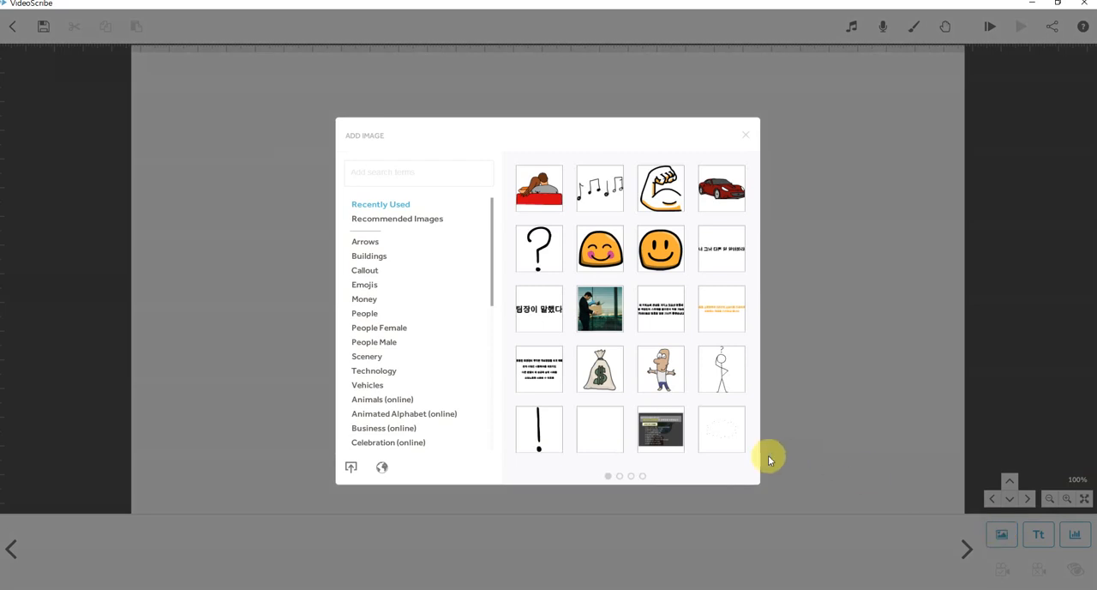
{"action": "left_click", "coordinate": [367, 243]}
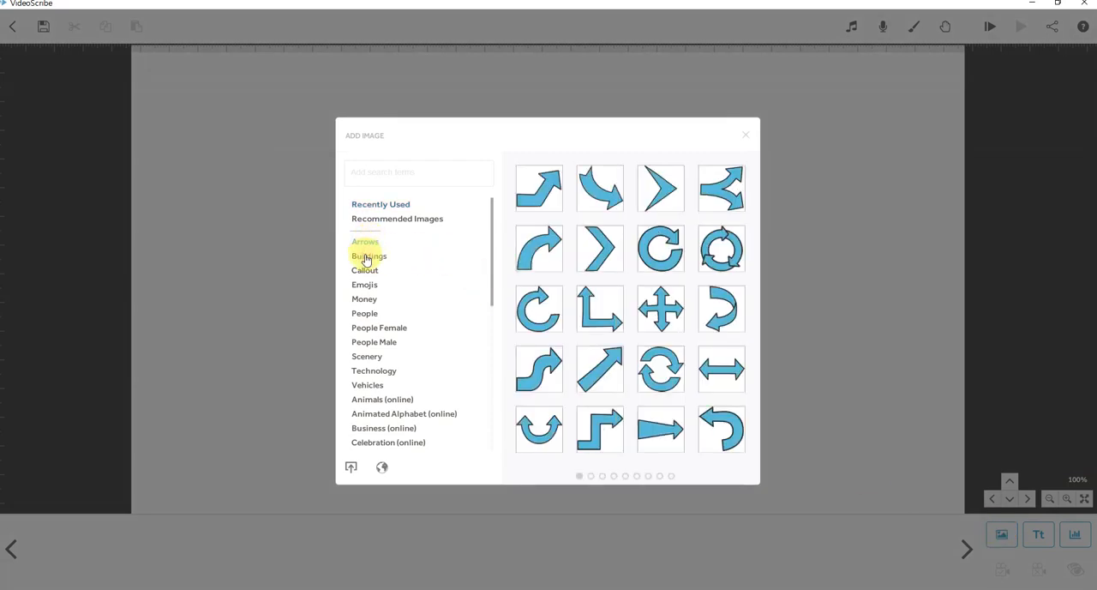
{"action": "left_click", "coordinate": [364, 273]}
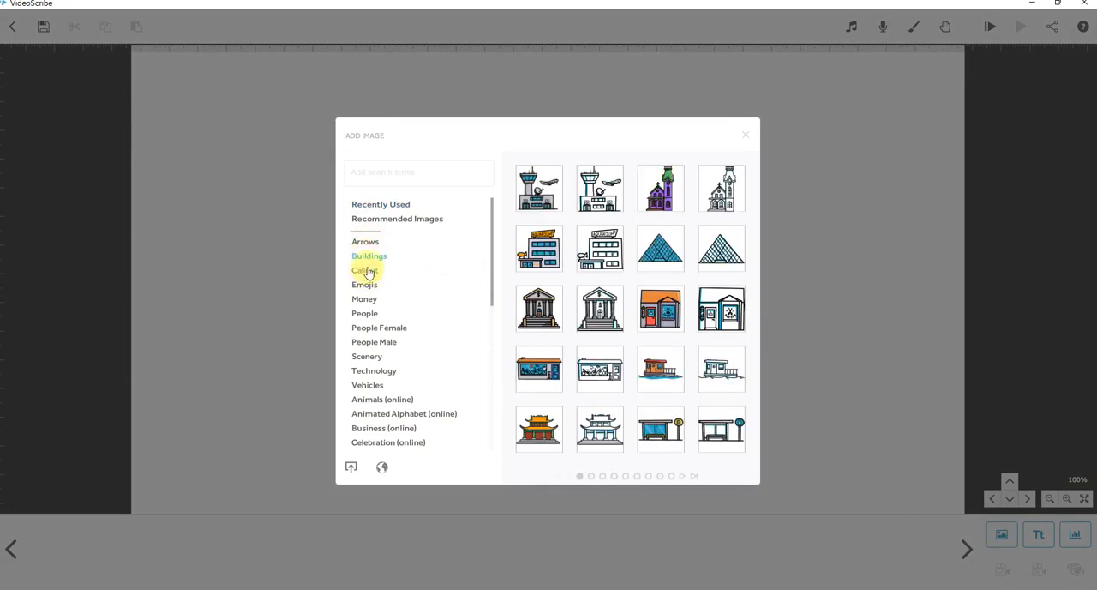
{"action": "left_click", "coordinate": [366, 245]}
{"action": "left_click", "coordinate": [369, 260]}
{"action": "left_click", "coordinate": [368, 271]}
{"action": "left_click", "coordinate": [367, 285]}
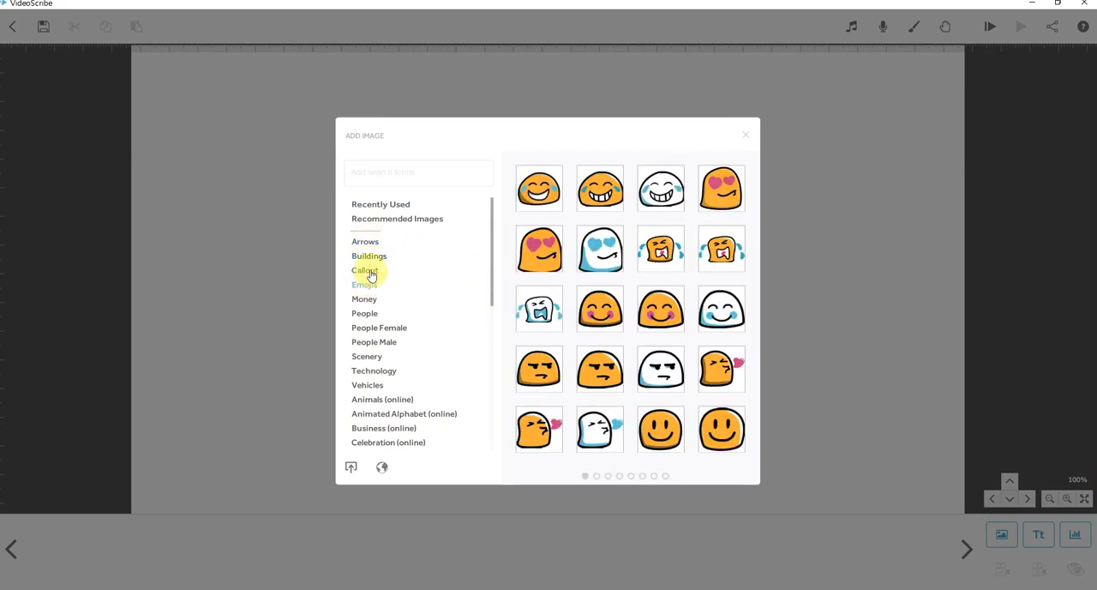
{"action": "left_click", "coordinate": [374, 246]}
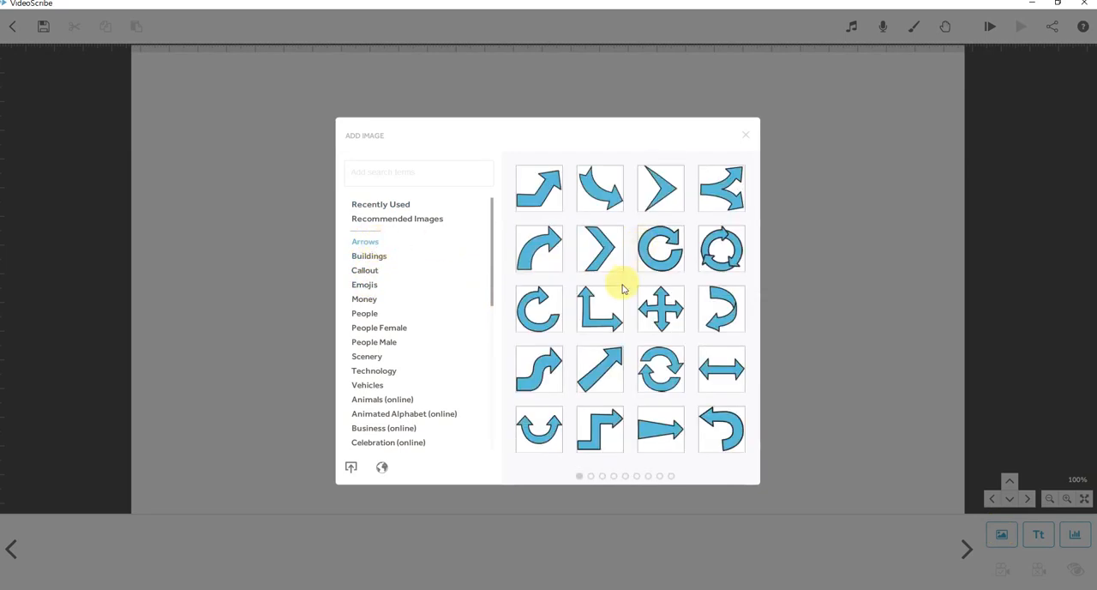
Page through the images in the Arrows category.
{"action": "left_click", "coordinate": [591, 476]}
{"action": "left_click", "coordinate": [603, 477]}
{"action": "left_click", "coordinate": [613, 477]}
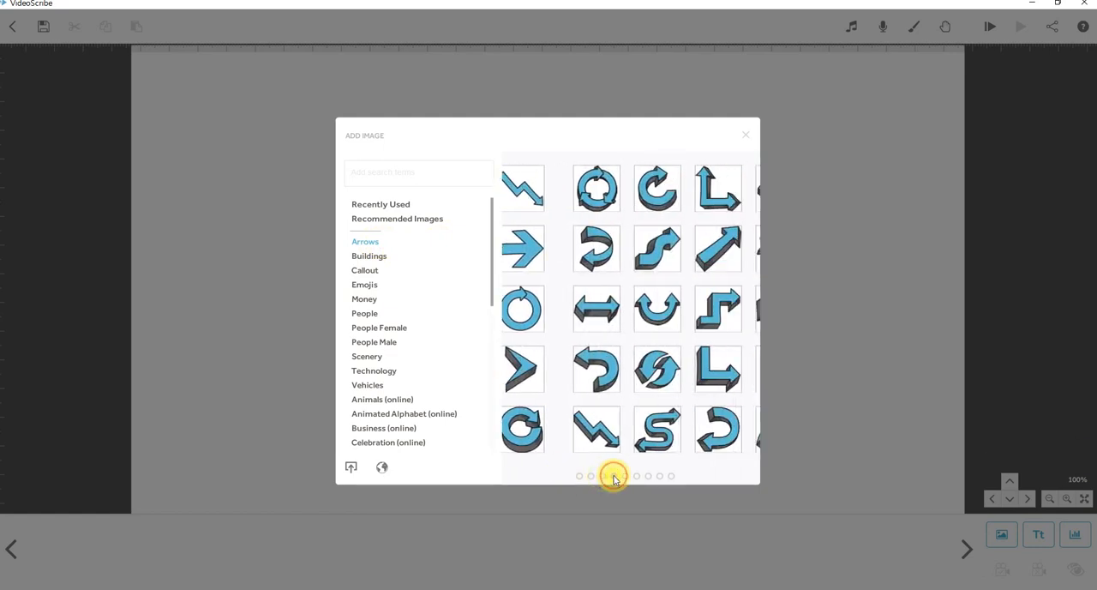
{"action": "left_click", "coordinate": [625, 477]}
{"action": "left_click", "coordinate": [635, 477]}
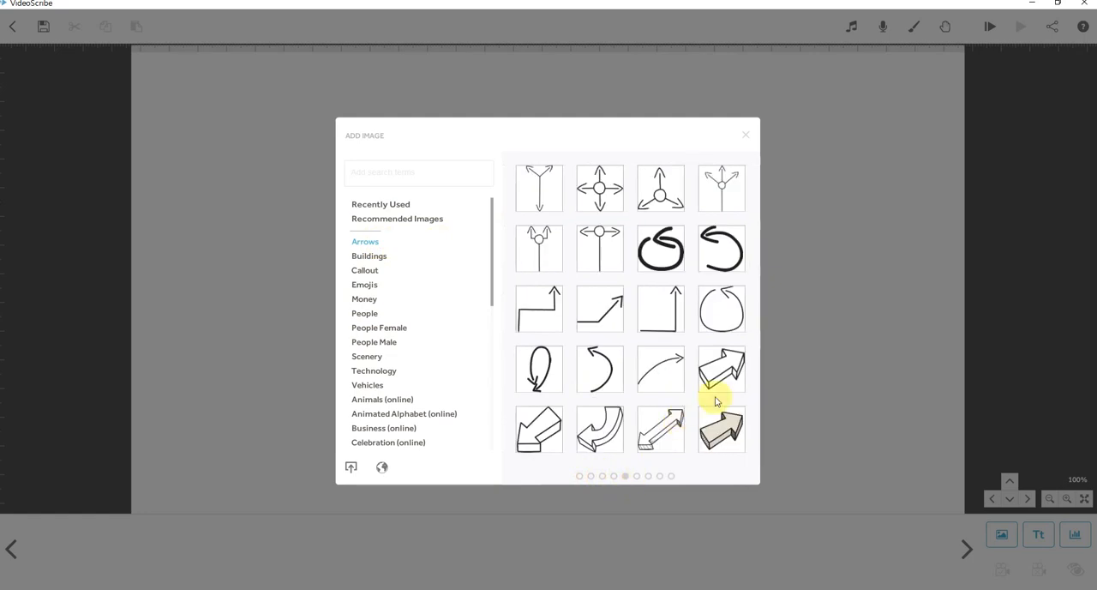
{"action": "scroll", "coordinate": [685, 348], "scroll_direction": "down", "scroll_amount": 2}
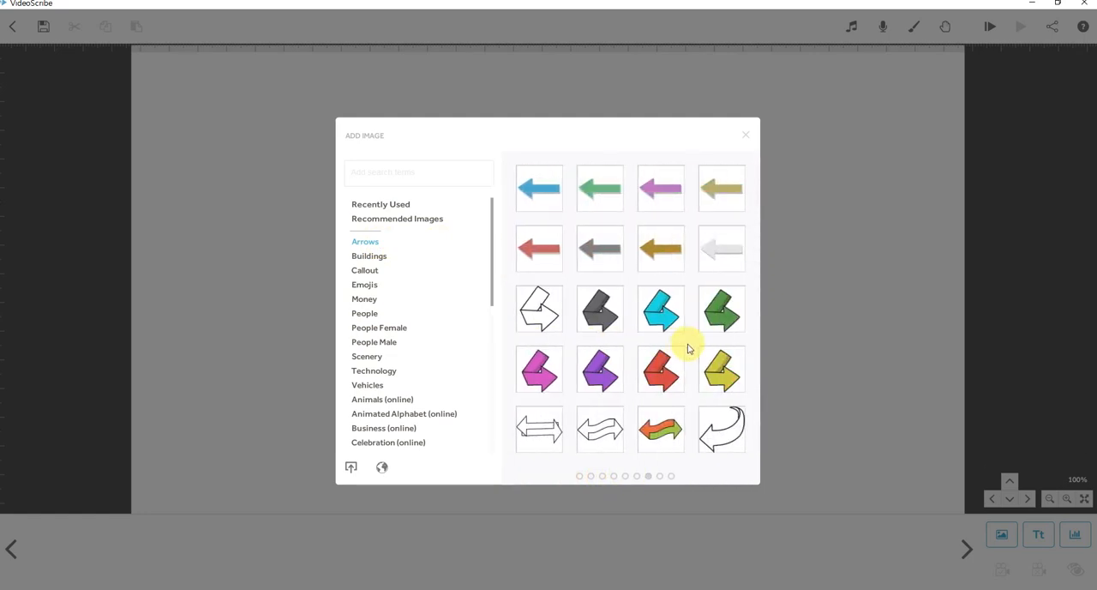
Browse the categories from Buildings to People Female, paging through the female figures.
{"action": "left_click", "coordinate": [369, 256]}
{"action": "left_click", "coordinate": [369, 273]}
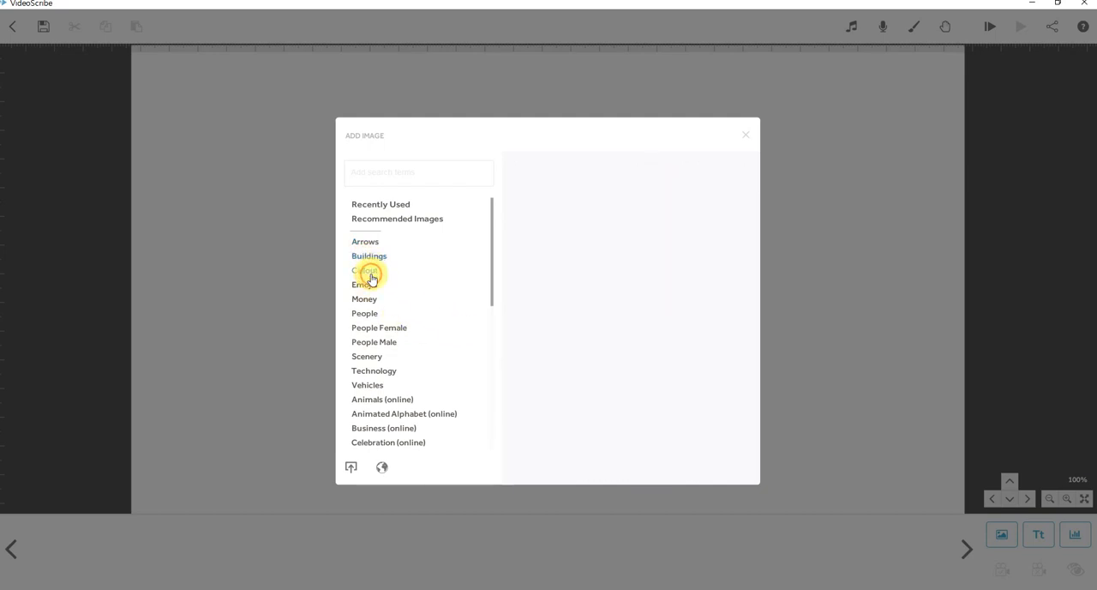
{"action": "left_click", "coordinate": [370, 288]}
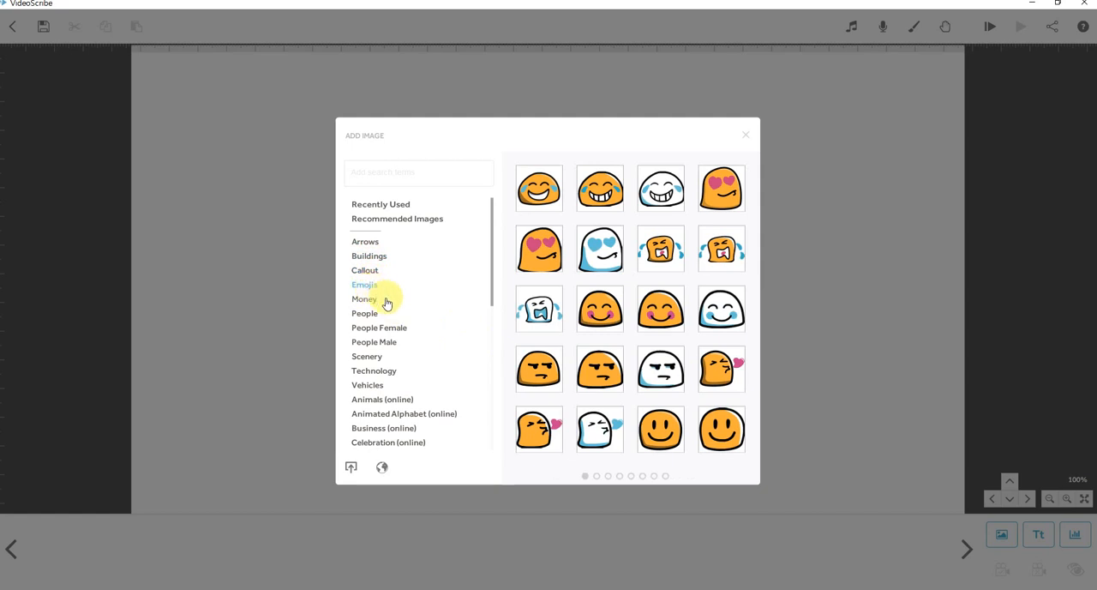
{"action": "left_click", "coordinate": [371, 300]}
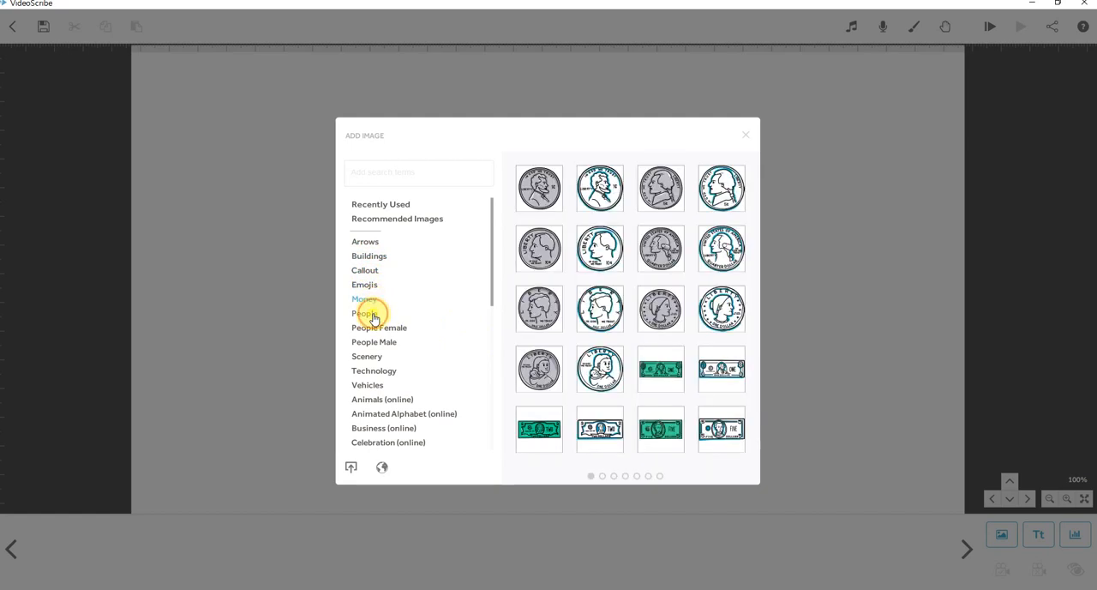
{"action": "left_click", "coordinate": [373, 315]}
{"action": "left_click", "coordinate": [381, 330]}
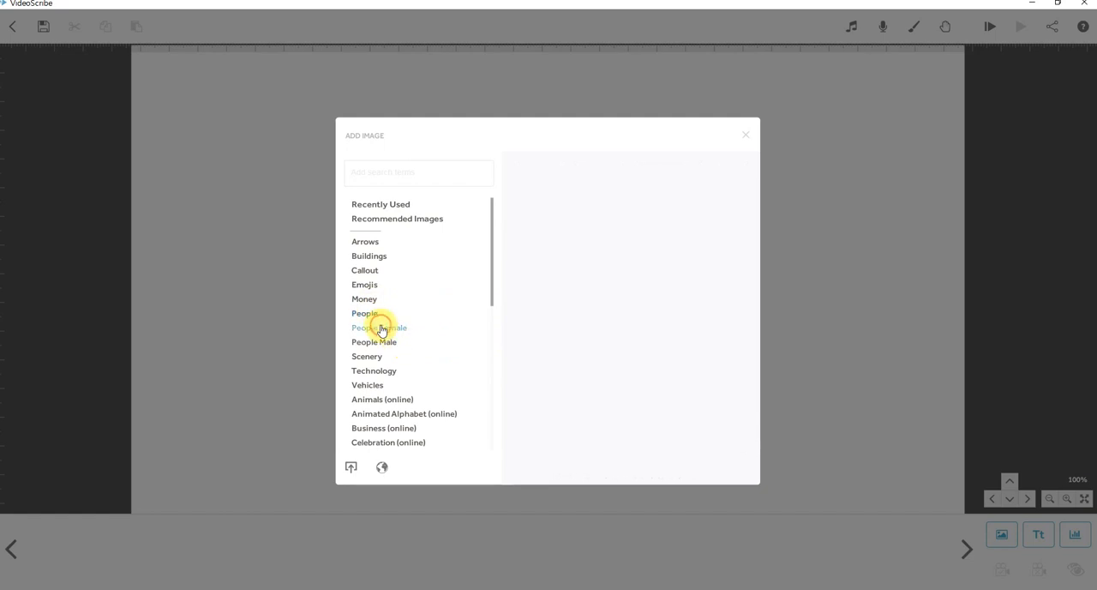
{"action": "scroll", "coordinate": [559, 331], "scroll_direction": "down", "scroll_amount": 6}
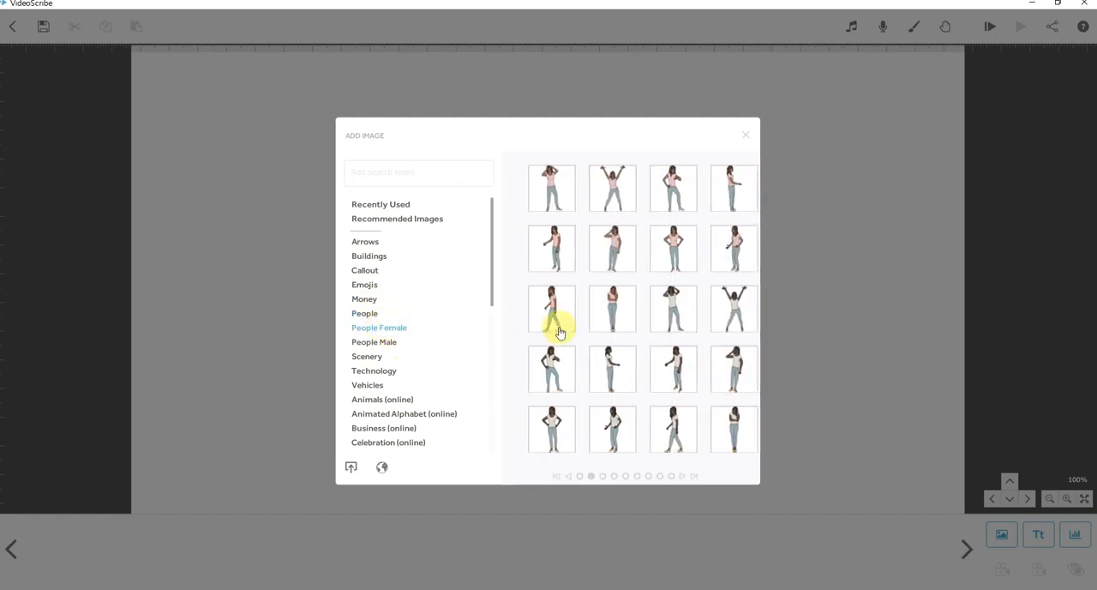
{"action": "scroll", "coordinate": [559, 331], "scroll_direction": "down", "scroll_amount": 3}
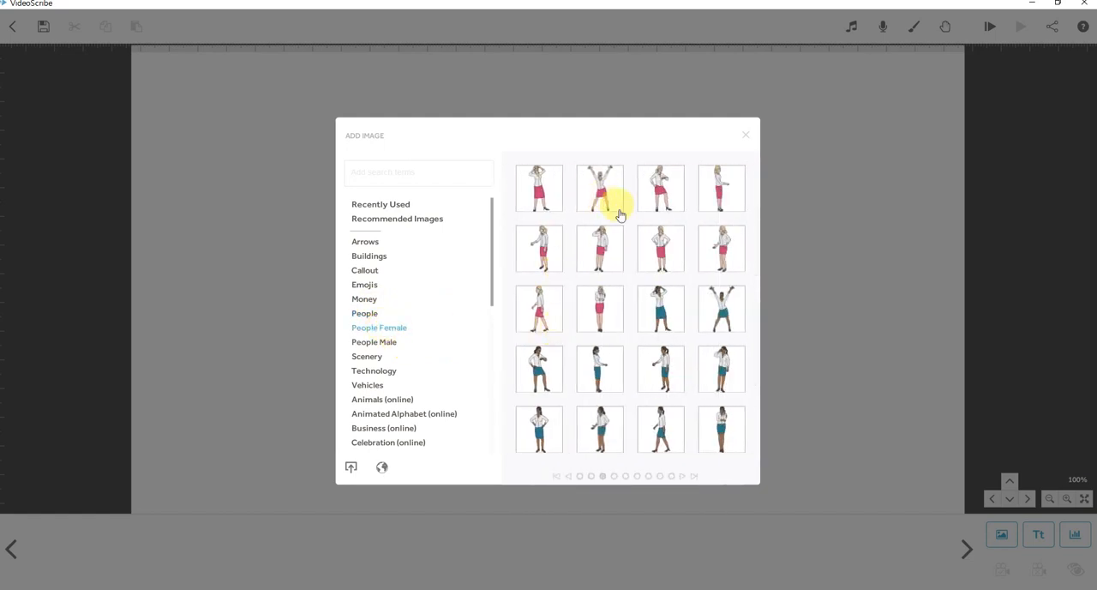
Look through the People Male, Scenery, Technology and Animals (online) image categories.
{"action": "left_click", "coordinate": [374, 344]}
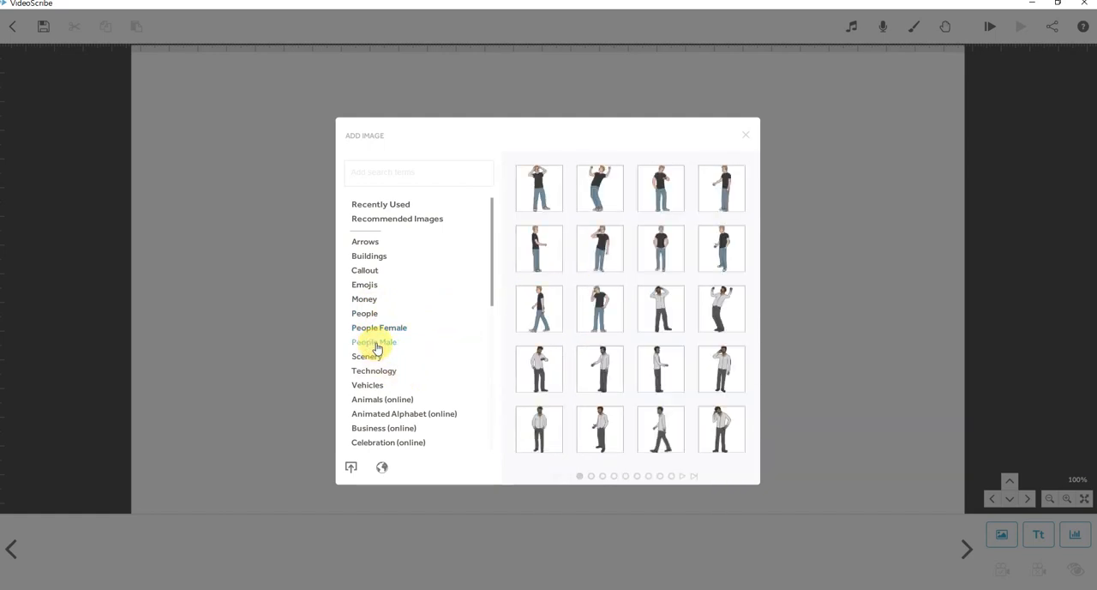
{"action": "left_click", "coordinate": [367, 356]}
{"action": "left_click", "coordinate": [370, 373]}
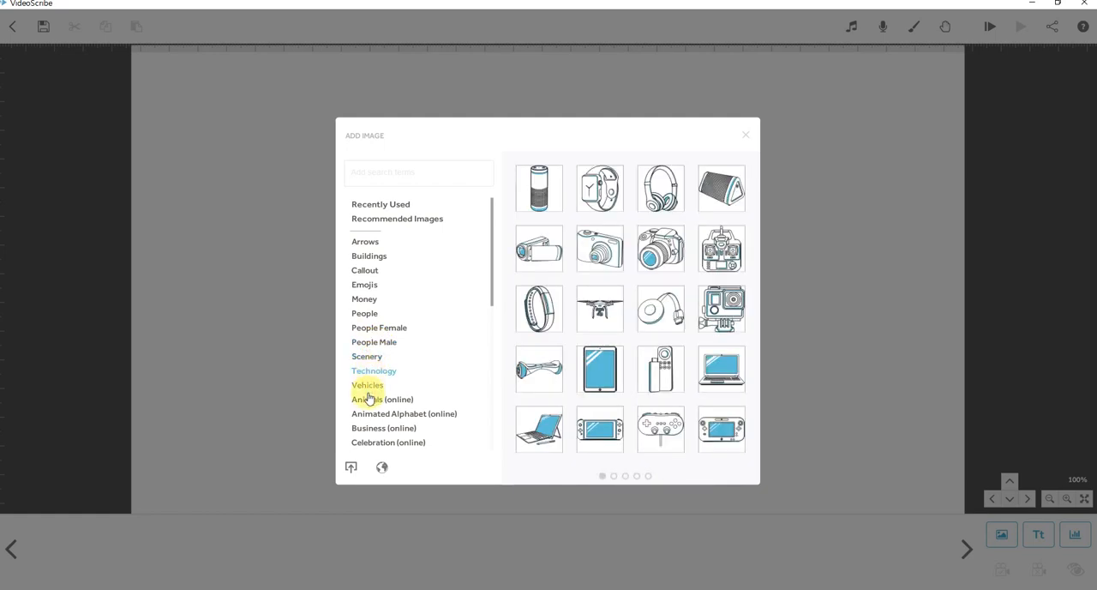
{"action": "left_click", "coordinate": [367, 401]}
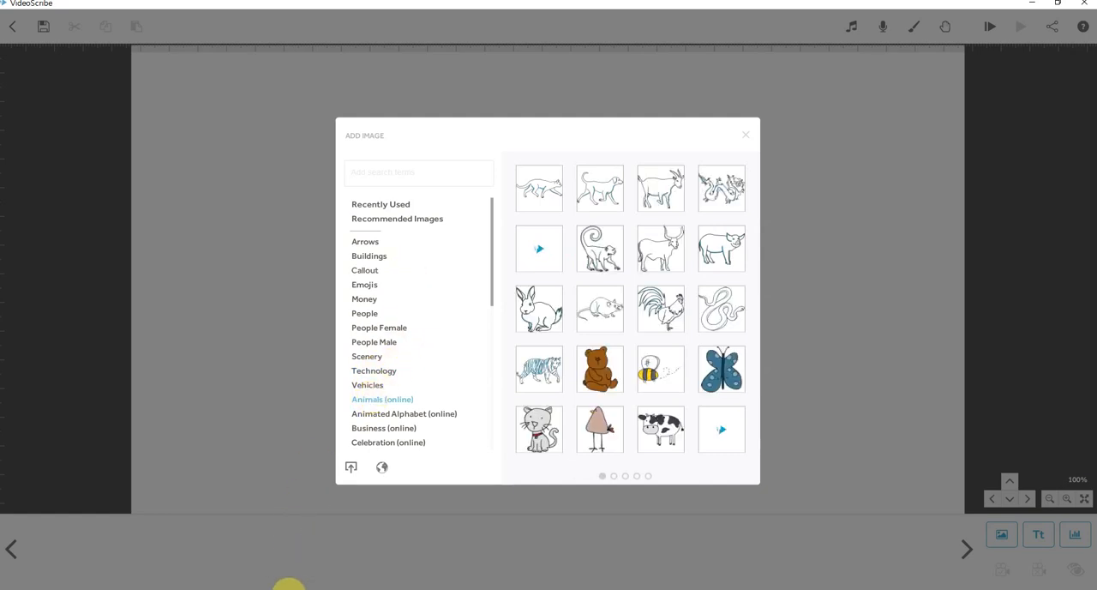
Switch to the Excel script, move its window clear of the script rows, and shorten cell C14 to 자동차.
{"action": "left_click", "coordinate": [292, 589]}
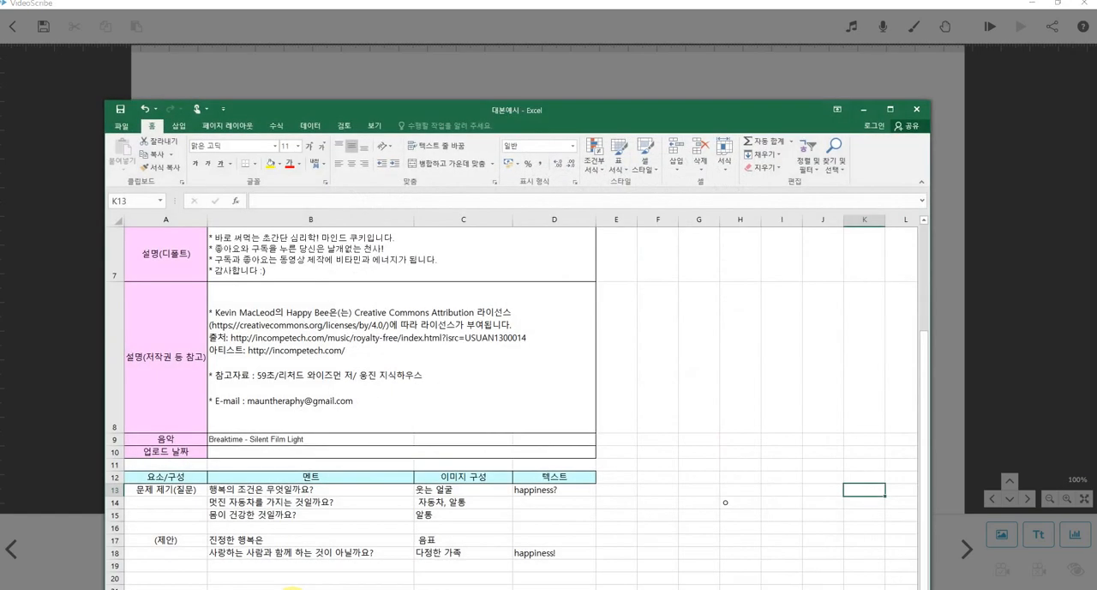
{"action": "left_click_drag", "start_coordinate": [580, 113], "coordinate": [767, 17]}
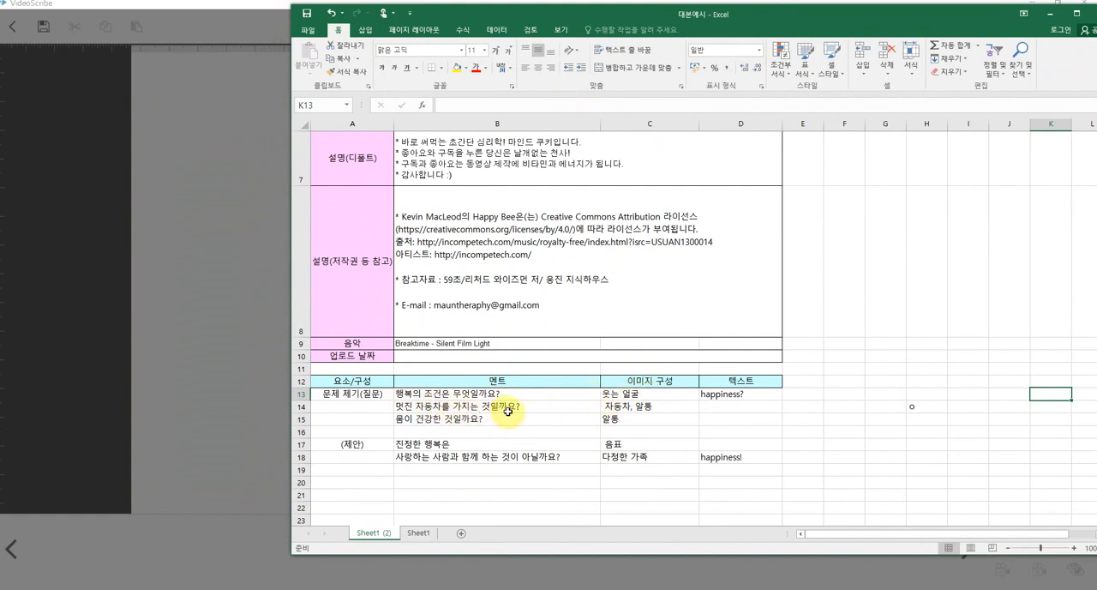
{"action": "left_click", "coordinate": [626, 408]}
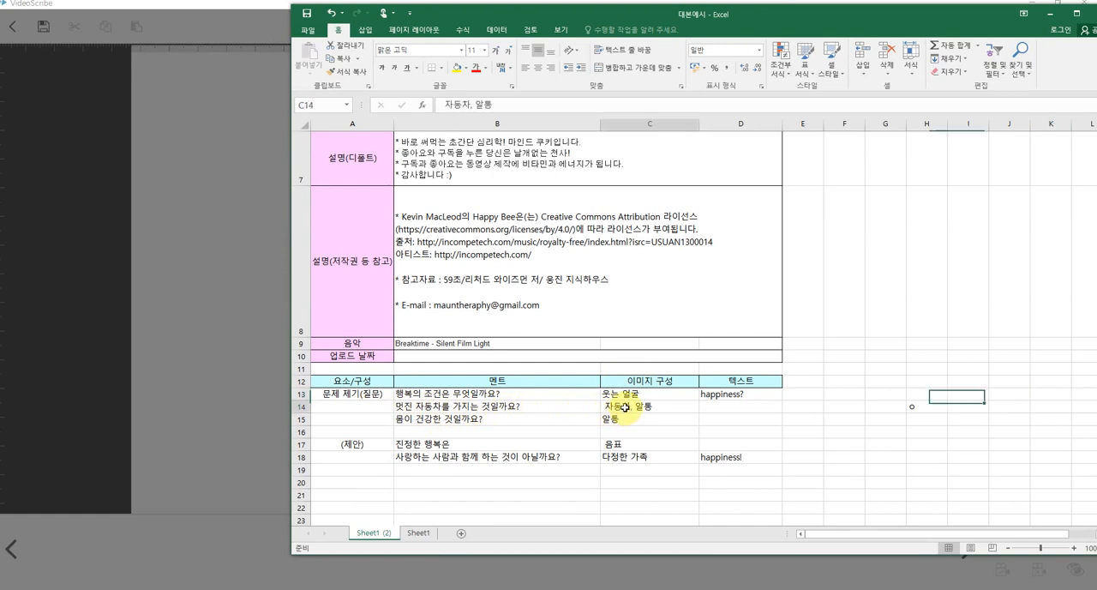
{"action": "left_click", "coordinate": [515, 105]}
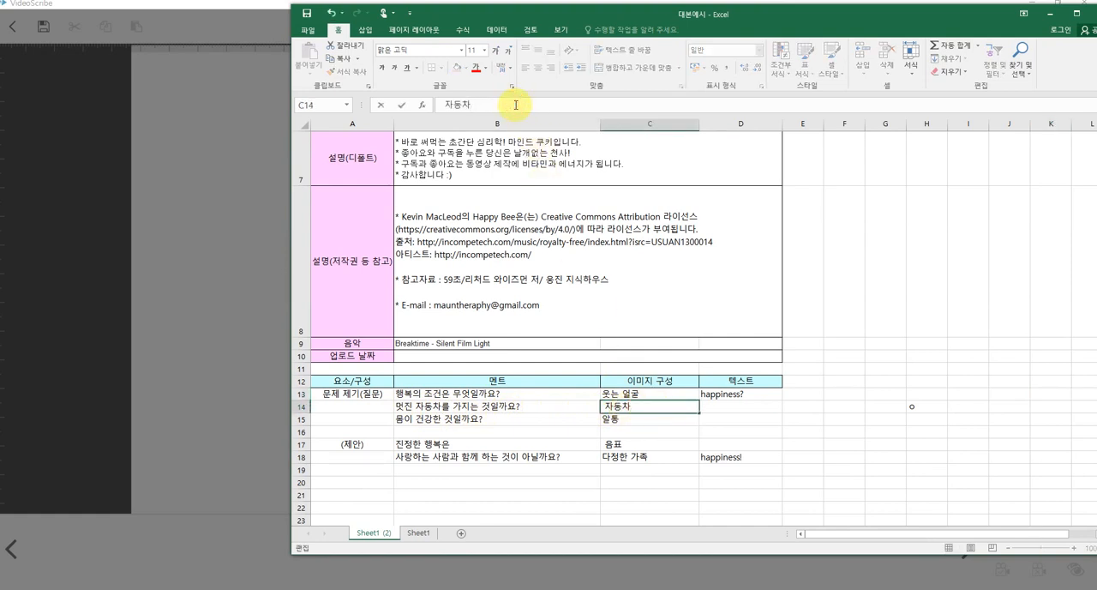
{"action": "left_click", "coordinate": [879, 422]}
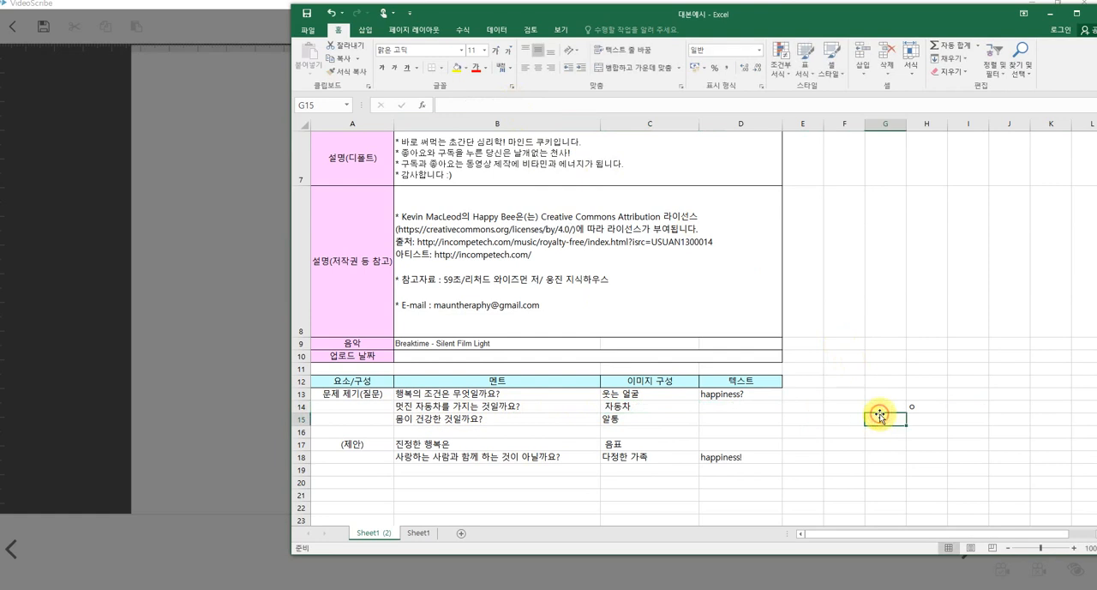
Review the narration lines and image ideas in script rows 15, 17 and 18.
{"action": "left_click", "coordinate": [494, 422]}
{"action": "left_click", "coordinate": [635, 420]}
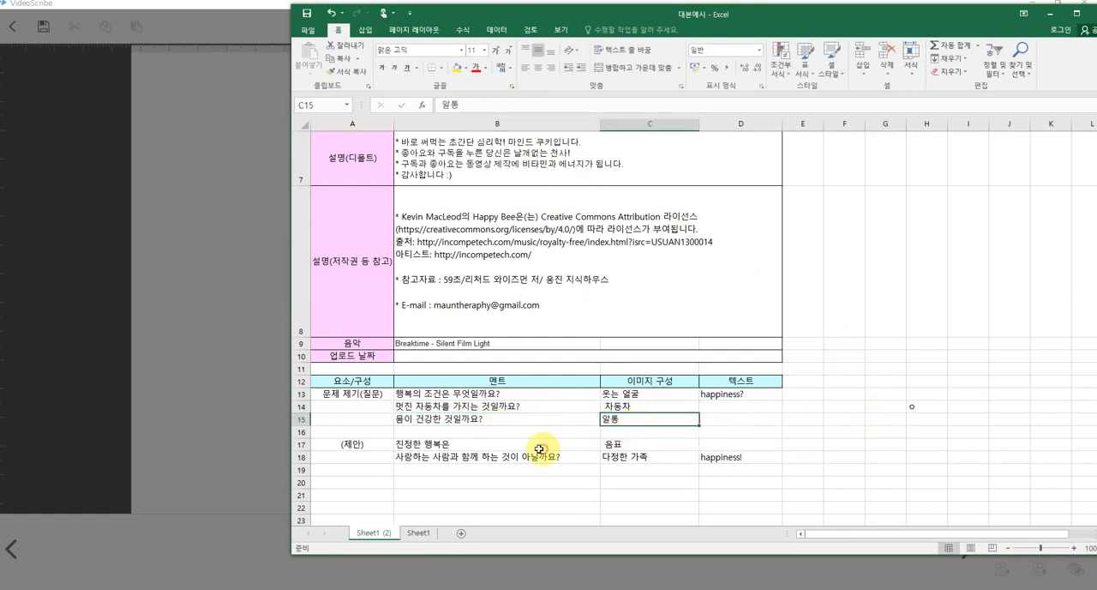
{"action": "left_click", "coordinate": [426, 445]}
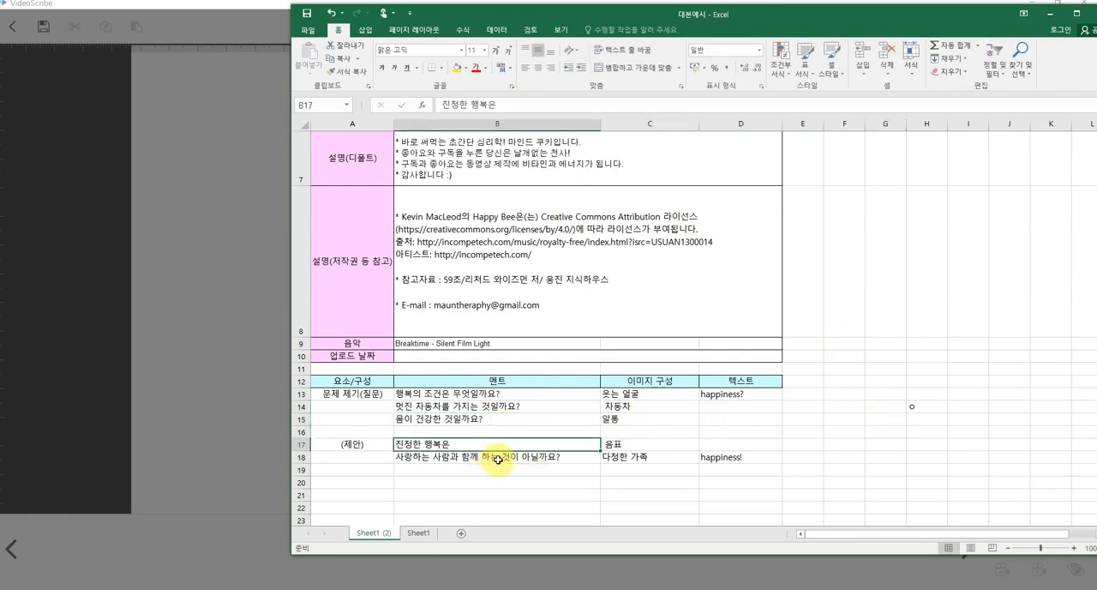
{"action": "left_click", "coordinate": [497, 458]}
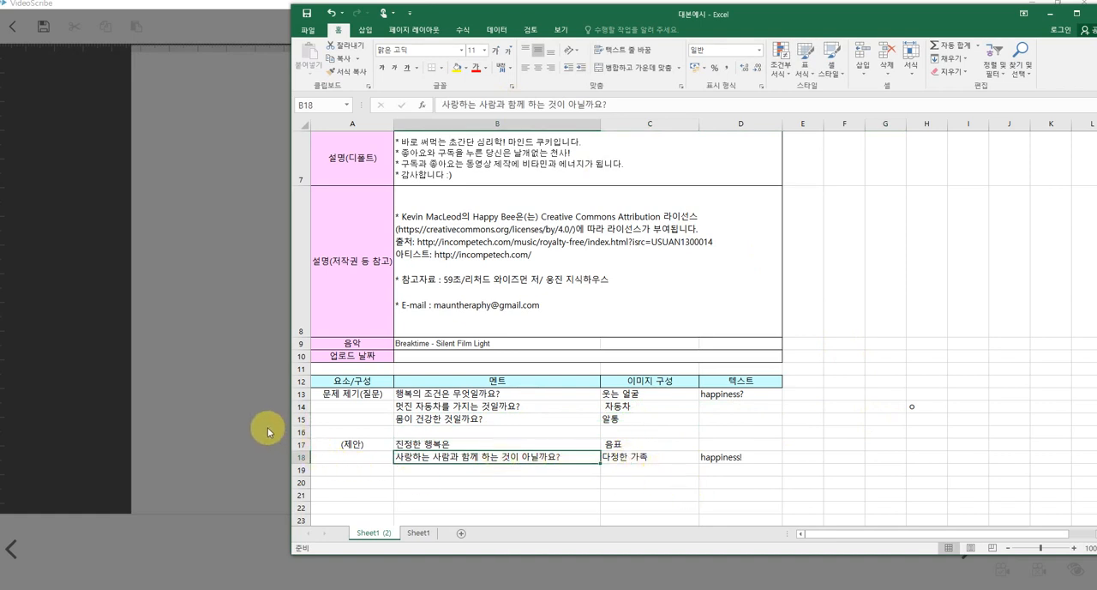
Return to VideoScribe, search the image library for "smile" and add the orange blushing smiley to the canvas.
{"action": "left_click", "coordinate": [251, 396]}
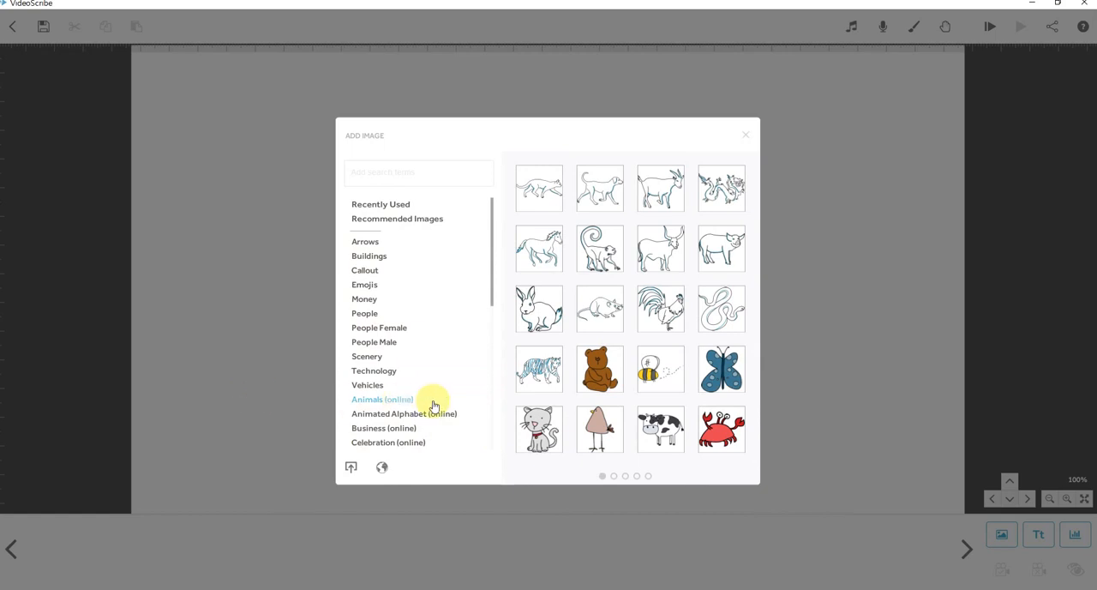
{"action": "left_click", "coordinate": [365, 285]}
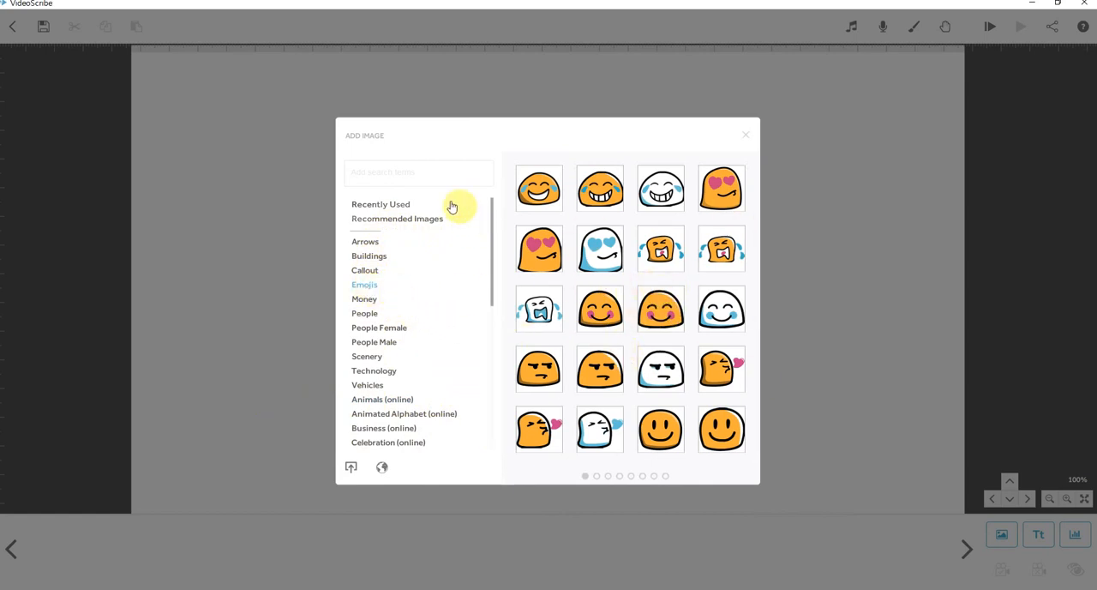
{"action": "left_click", "coordinate": [402, 172]}
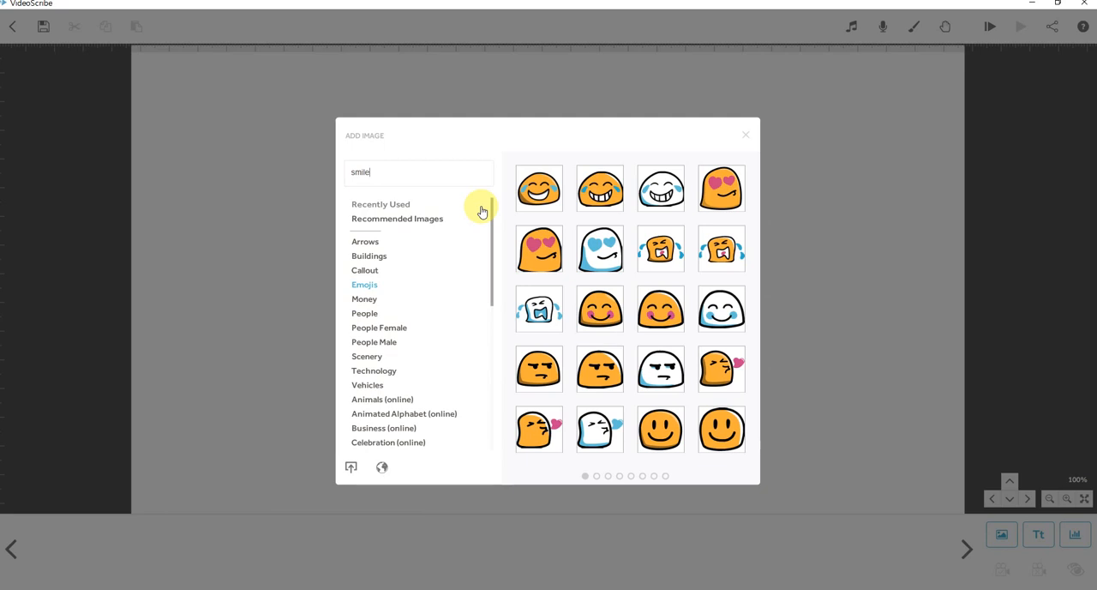
{"action": "key", "text": "Return"}
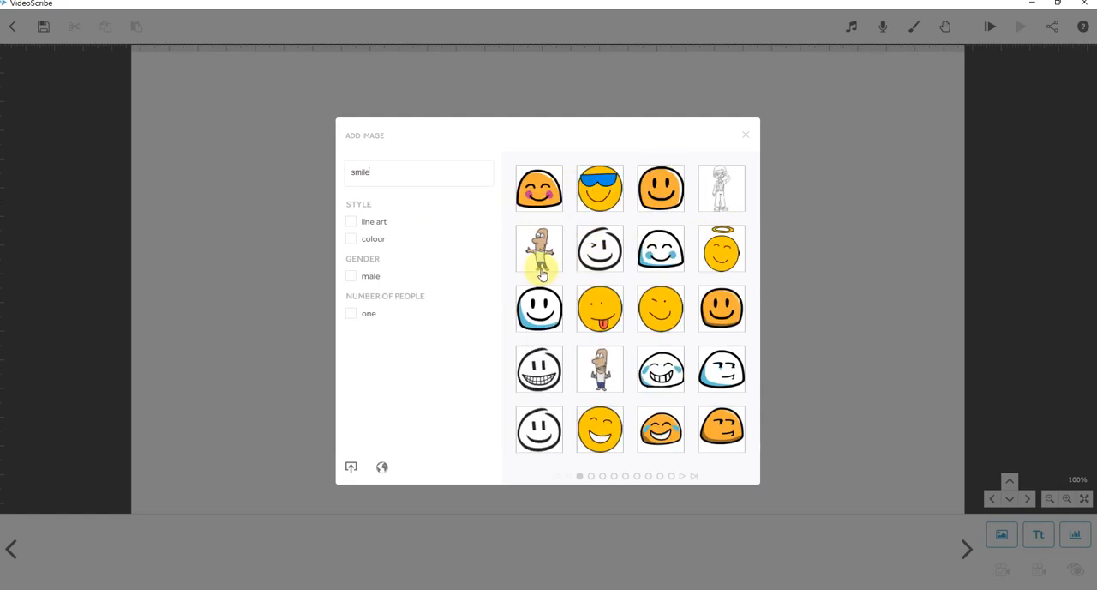
{"action": "left_click", "coordinate": [542, 203]}
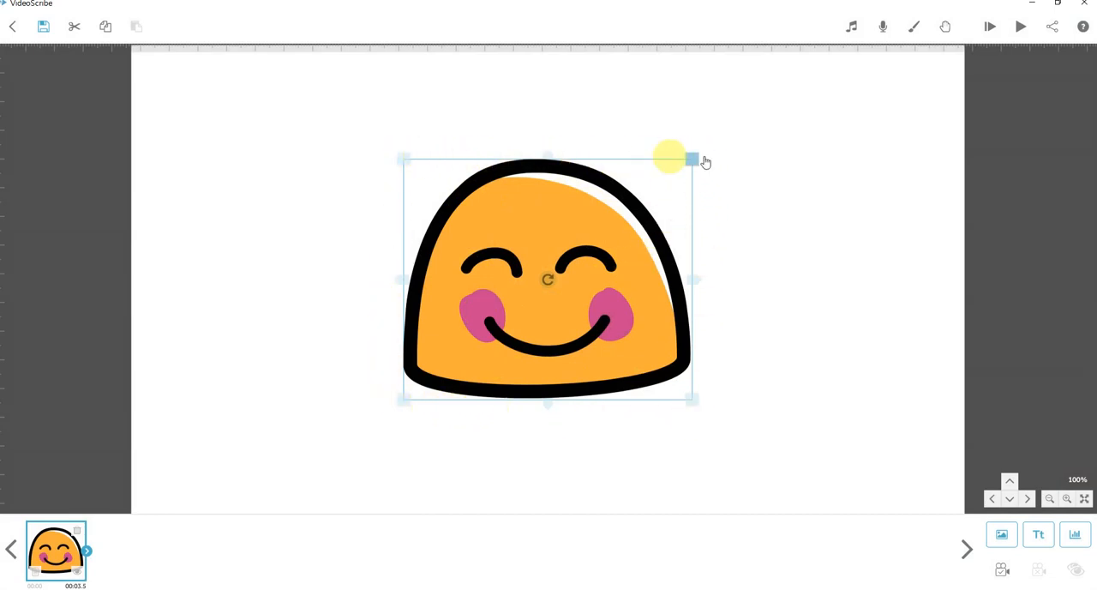
Shrink the smiley, place it in the left half of the canvas, and widen it slightly.
{"action": "left_click_drag", "start_coordinate": [694, 163], "coordinate": [307, 185]}
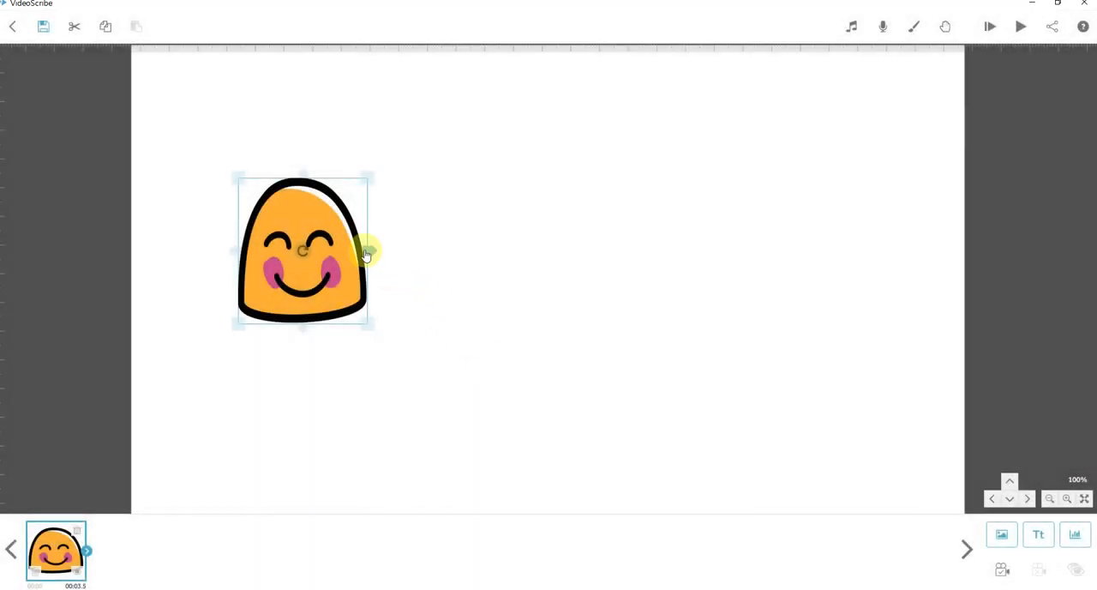
{"action": "mouse_move", "coordinate": [365, 254]}
{"action": "left_mouse_down"}
{"action": "mouse_move", "coordinate": [461, 252]}
{"action": "mouse_move", "coordinate": [377, 256]}
{"action": "left_mouse_up"}
{"action": "left_click", "coordinate": [462, 282]}
Rotate the smiley very slightly clockwise and deselect it.
{"action": "left_click", "coordinate": [298, 256]}
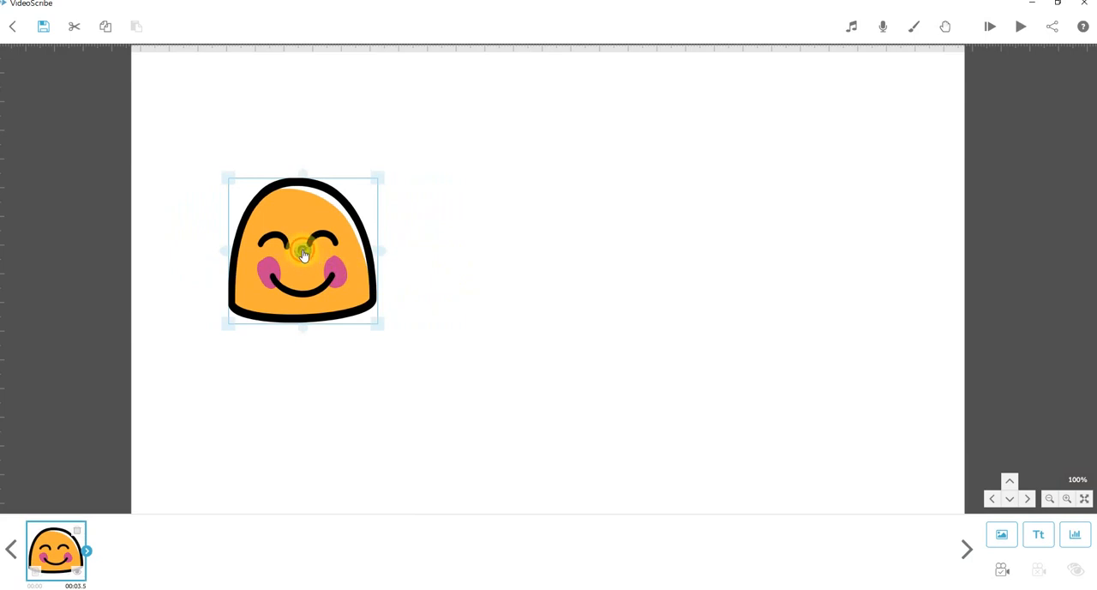
{"action": "left_click_drag", "start_coordinate": [303, 253], "coordinate": [352, 254]}
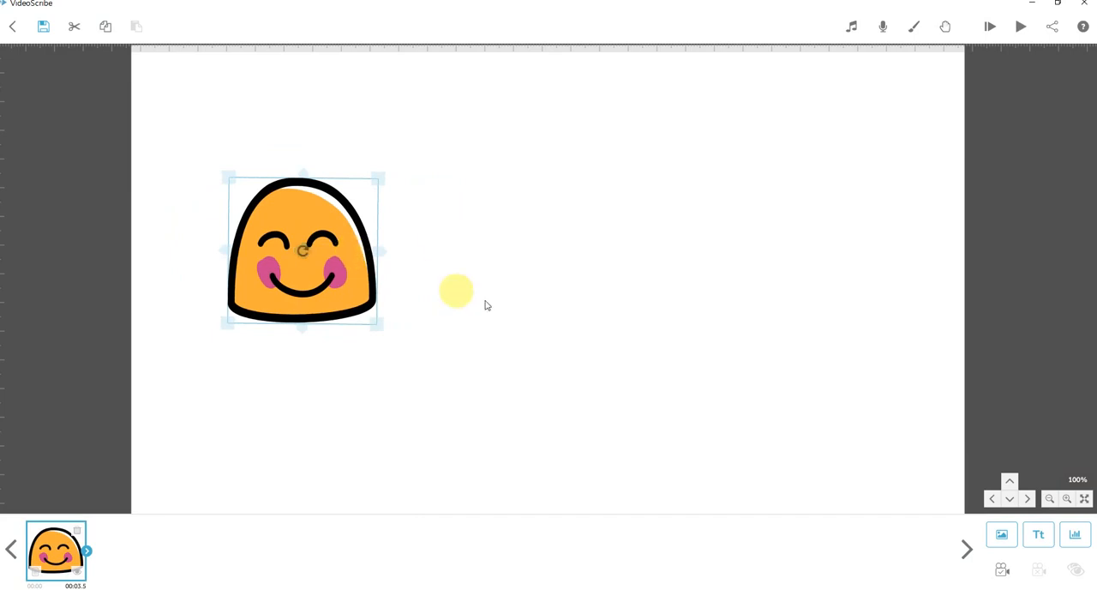
{"action": "left_click", "coordinate": [522, 317]}
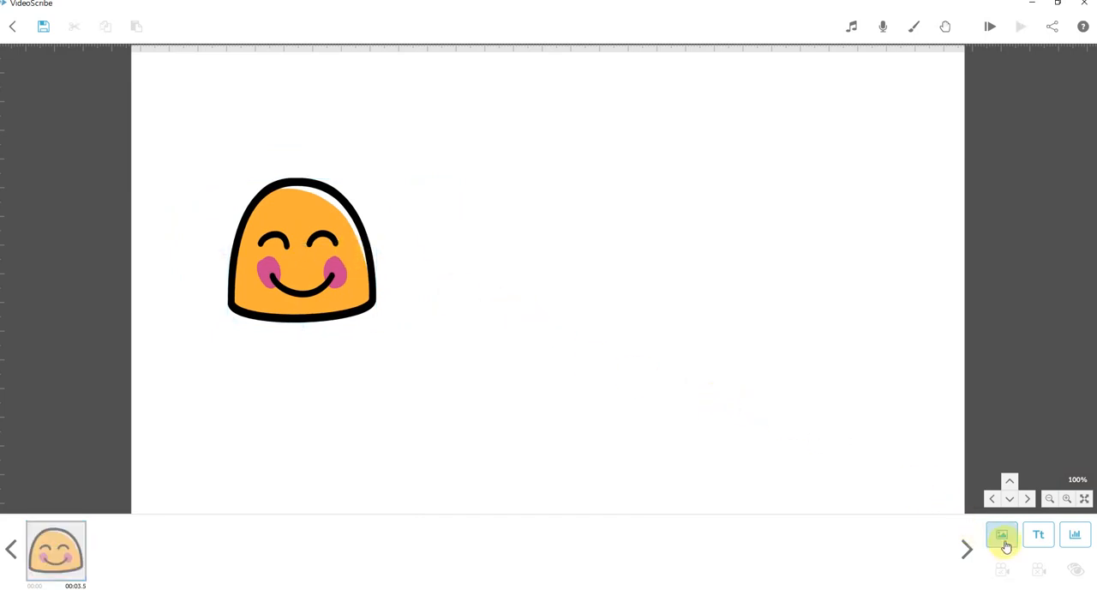
Check the image ideas in the Excel script, return to VideoScribe and browse the image library's Vehicles category.
{"action": "left_click", "coordinate": [291, 588]}
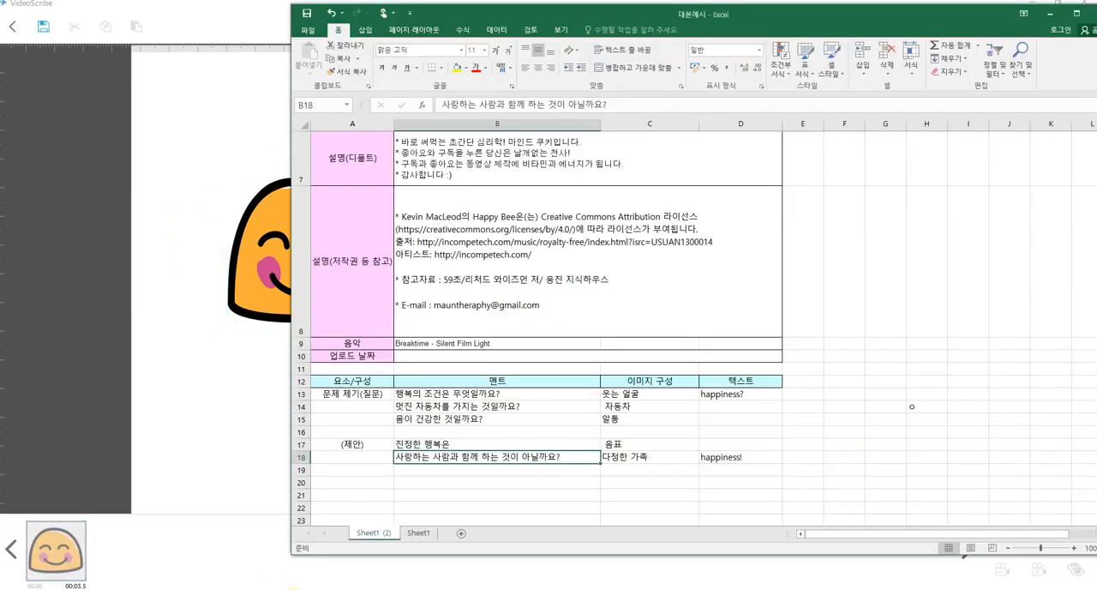
{"action": "left_click", "coordinate": [293, 588]}
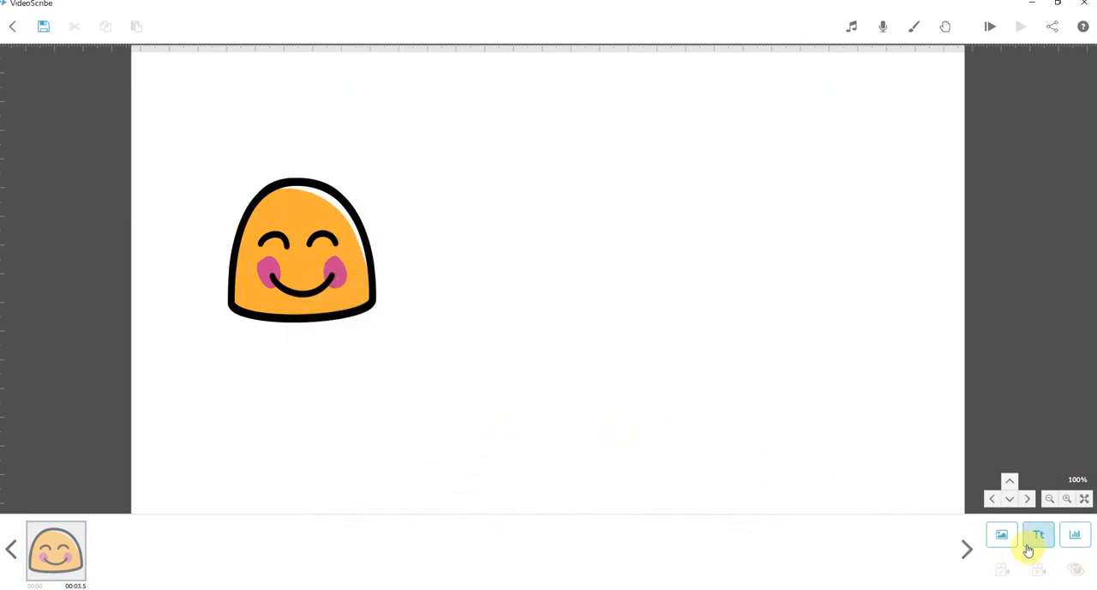
{"action": "left_click", "coordinate": [997, 533]}
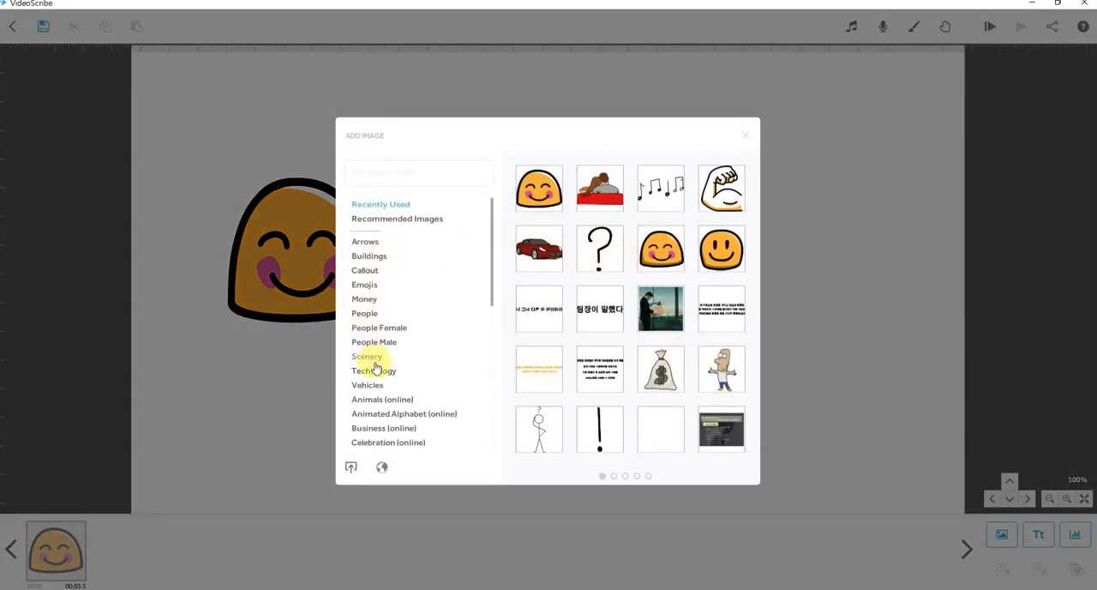
{"action": "left_click", "coordinate": [378, 389]}
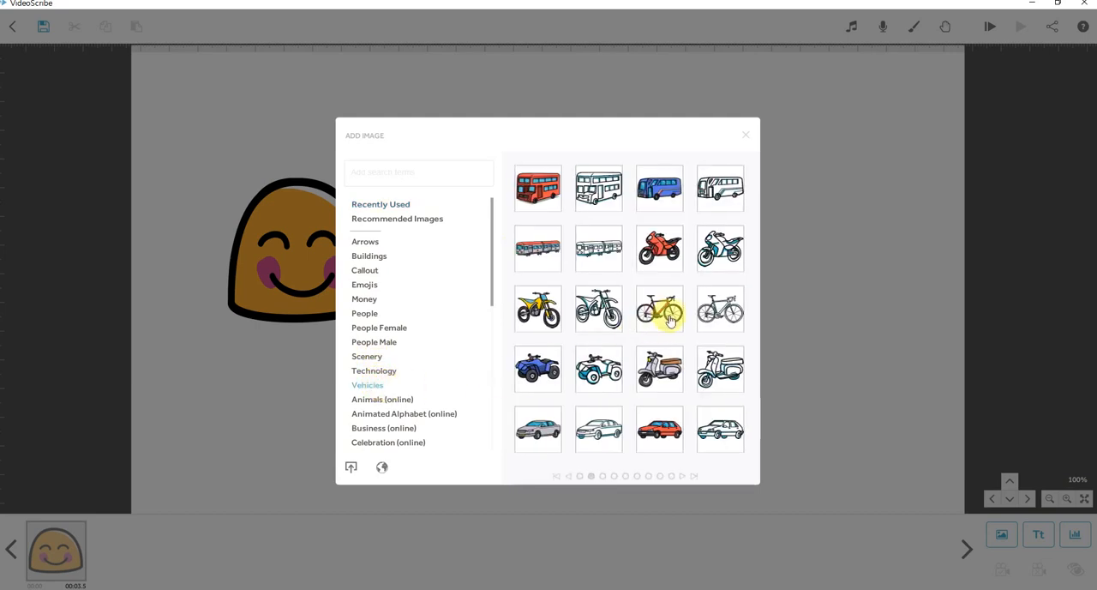
{"action": "scroll", "coordinate": [664, 313], "scroll_direction": "down", "scroll_amount": 2}
{"action": "scroll", "coordinate": [668, 319], "scroll_direction": "down", "scroll_amount": 1}
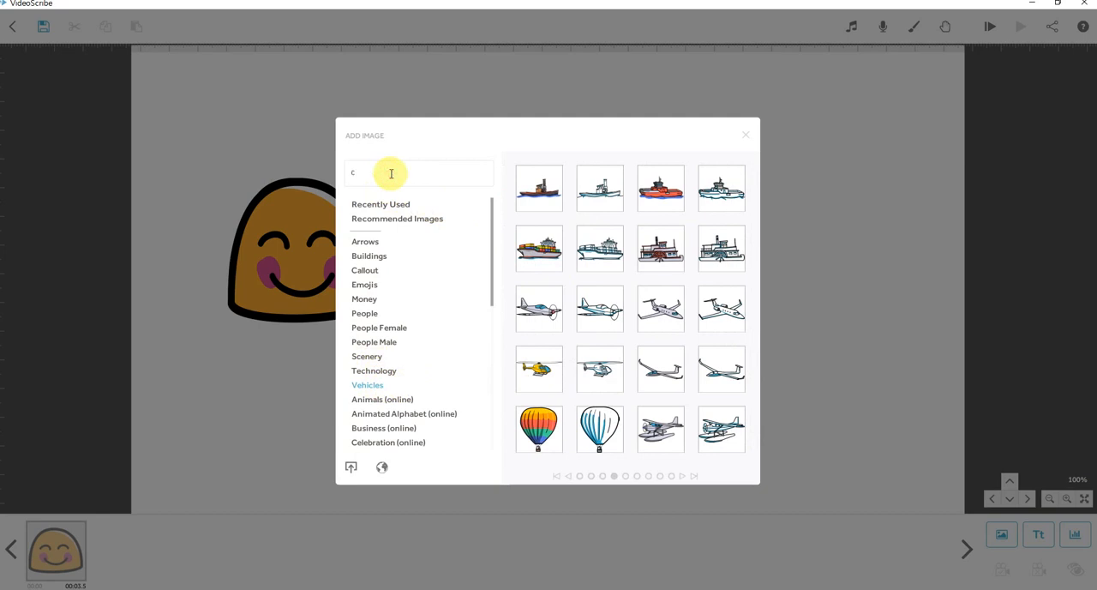
Search the image library for "car", add the red sports car and place it to the right of the smiley.
{"action": "key", "text": "Return"}
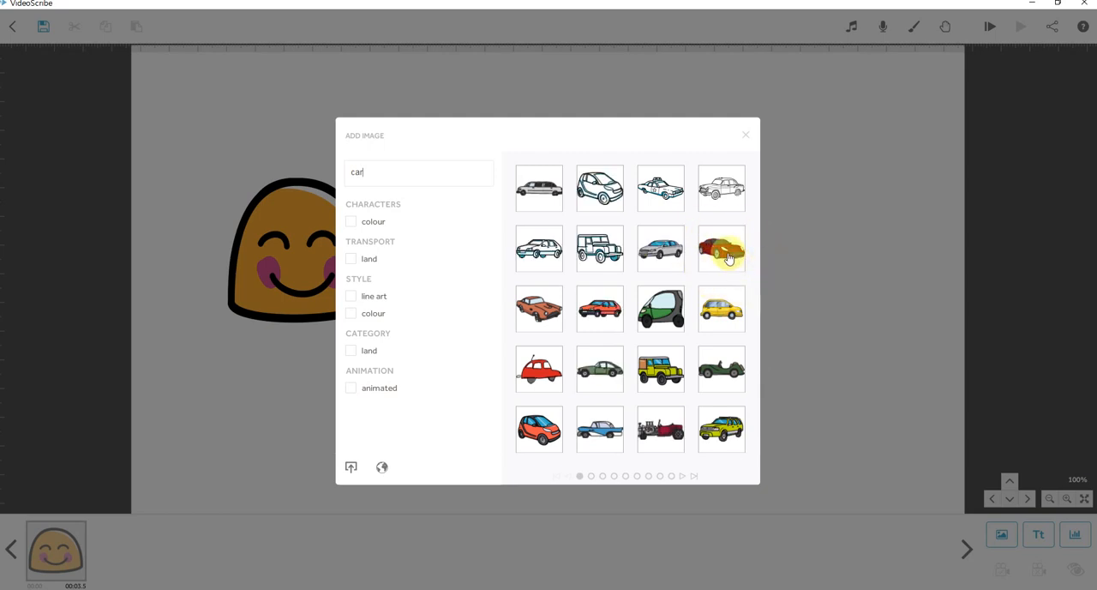
{"action": "left_click", "coordinate": [727, 257]}
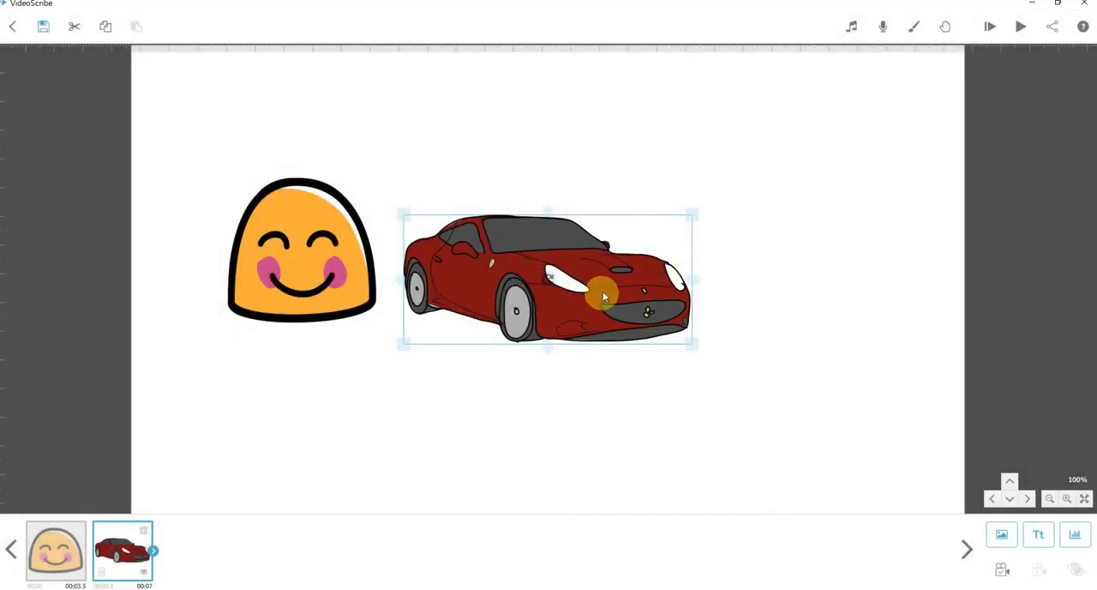
{"action": "left_click_drag", "start_coordinate": [617, 289], "coordinate": [703, 272]}
{"action": "left_click", "coordinate": [746, 377]}
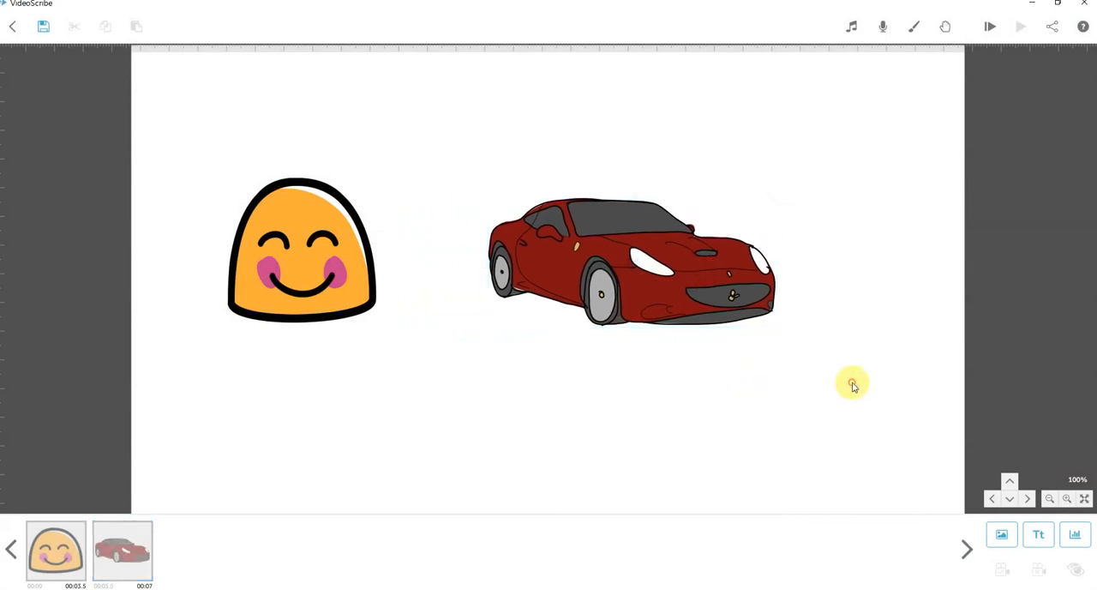
Shrink the red sports car slightly and deselect it.
{"action": "left_click", "coordinate": [742, 304]}
{"action": "left_click_drag", "start_coordinate": [771, 200], "coordinate": [774, 226]}
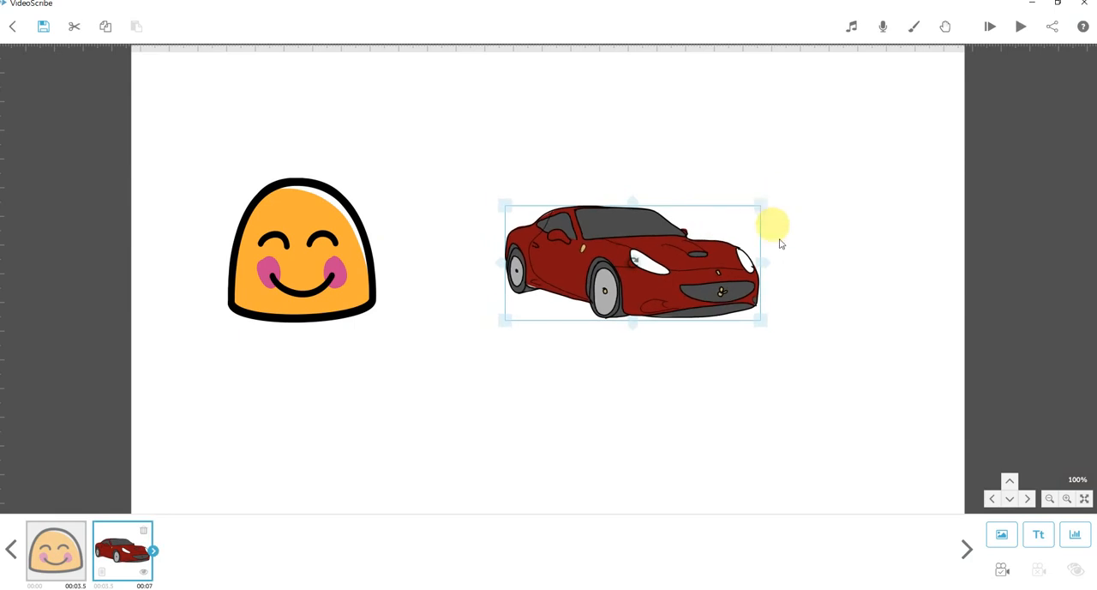
{"action": "left_click", "coordinate": [840, 398]}
Search the image library for "muscle" and add the brown flexed arm to the canvas.
{"action": "left_click", "coordinate": [999, 537]}
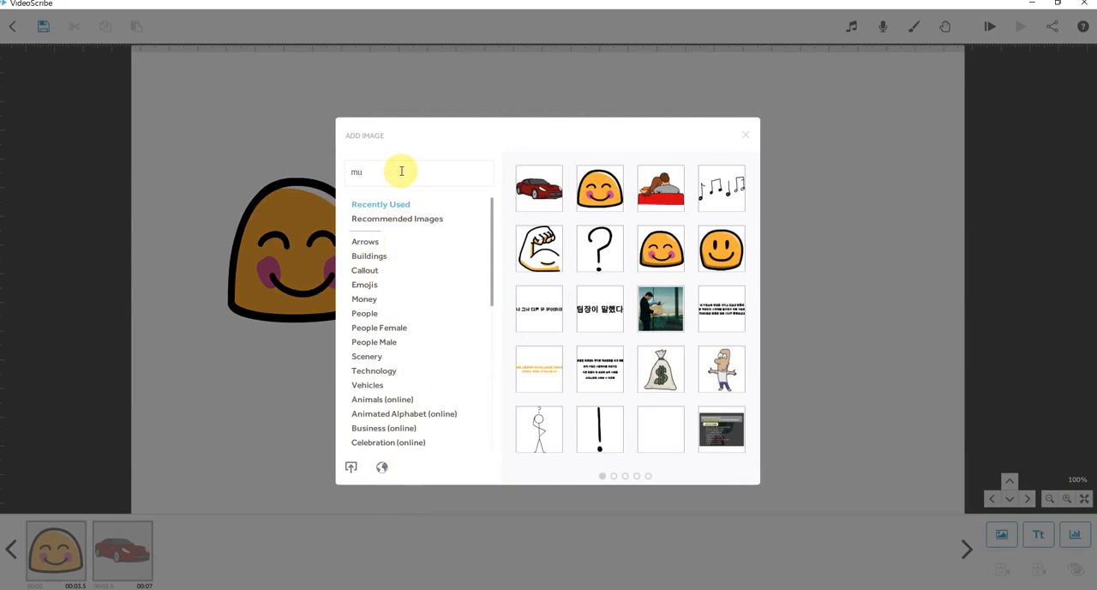
{"action": "key", "text": "Return"}
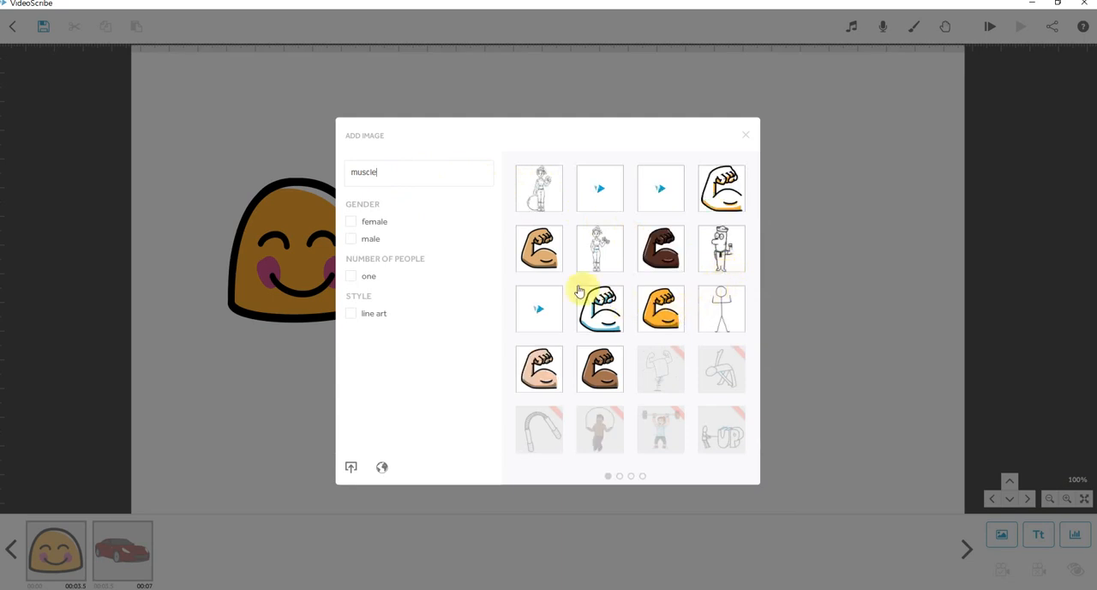
{"action": "left_click", "coordinate": [610, 370]}
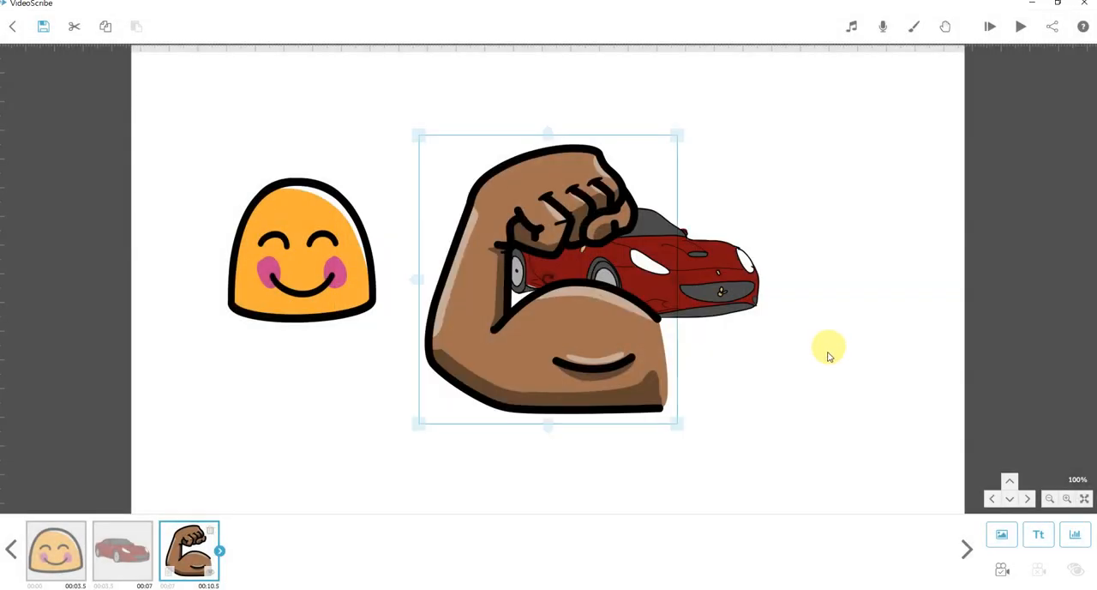
{"action": "left_click", "coordinate": [813, 378]}
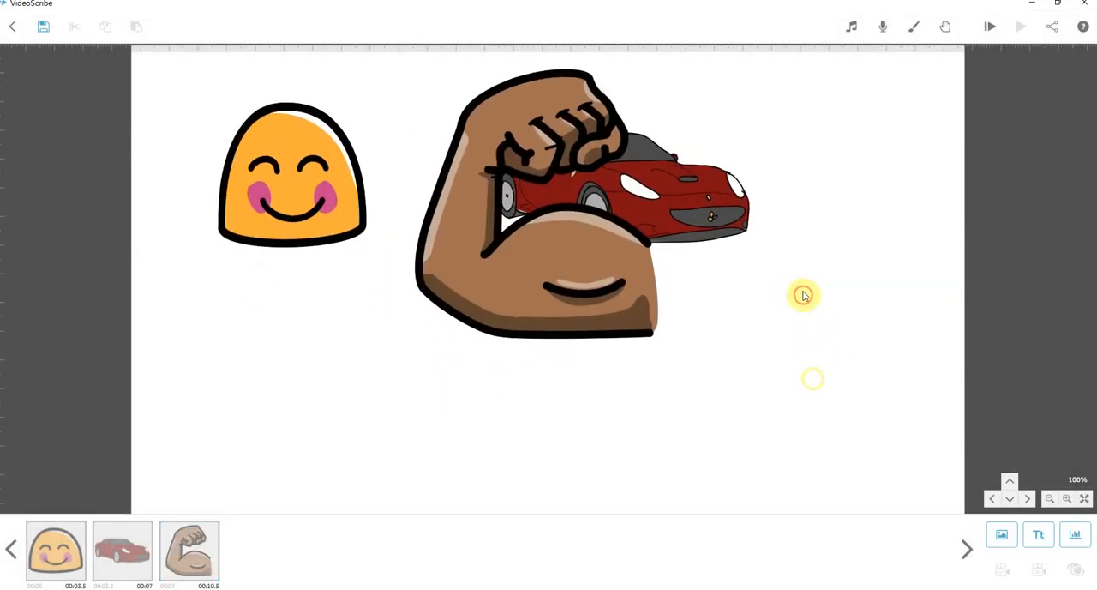
Move the flexed arm below the red car, shrink it to fit the free space, and deselect it.
{"action": "left_click", "coordinate": [576, 244]}
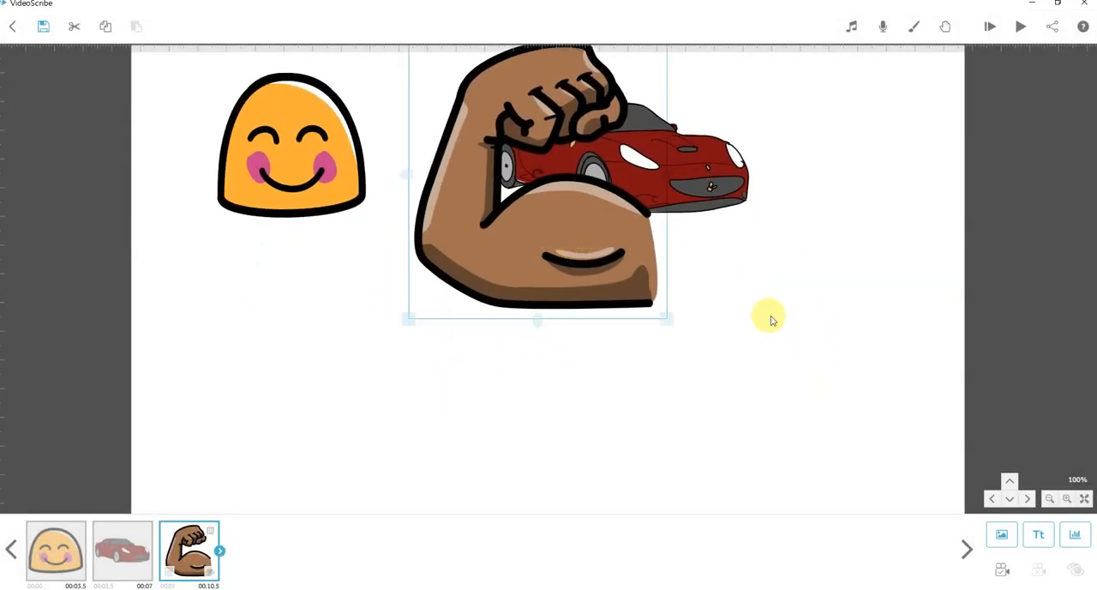
{"action": "left_click", "coordinate": [801, 338]}
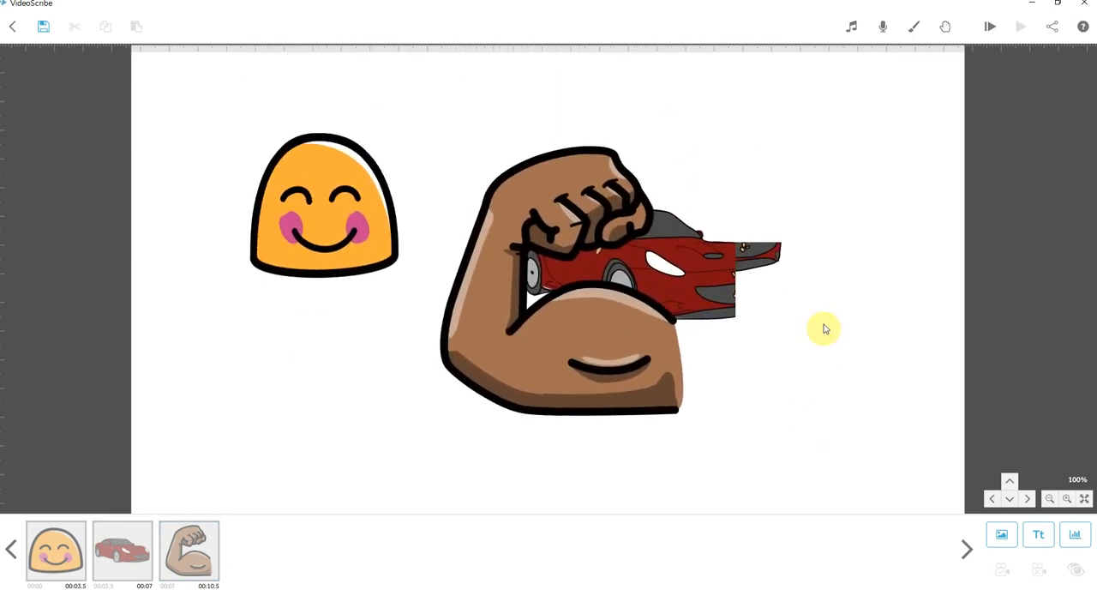
{"action": "left_click_drag", "start_coordinate": [826, 413], "coordinate": [829, 297]}
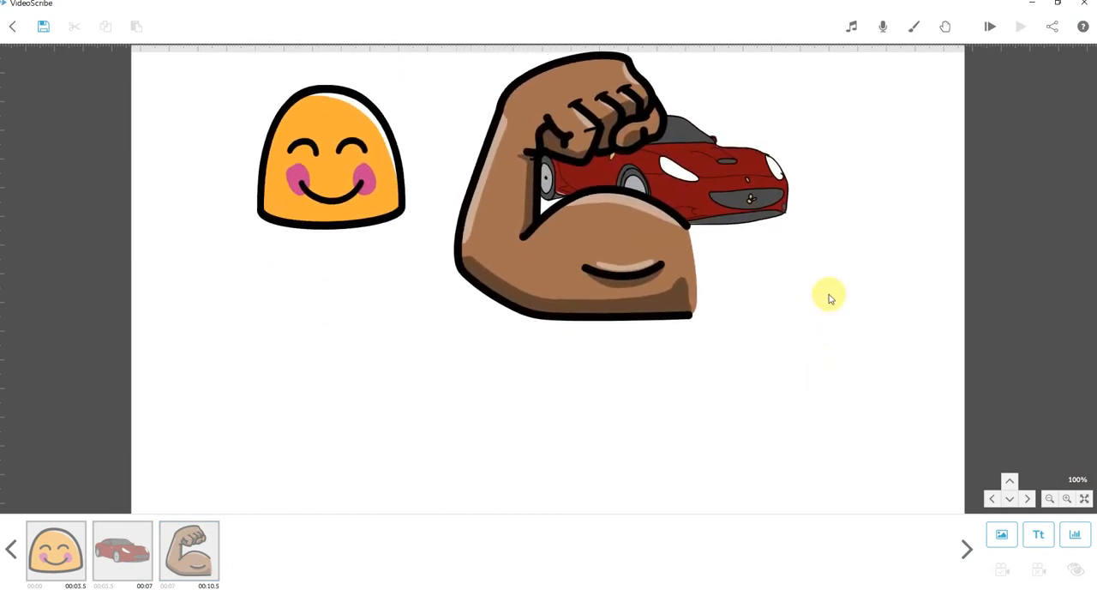
{"action": "left_click", "coordinate": [632, 250]}
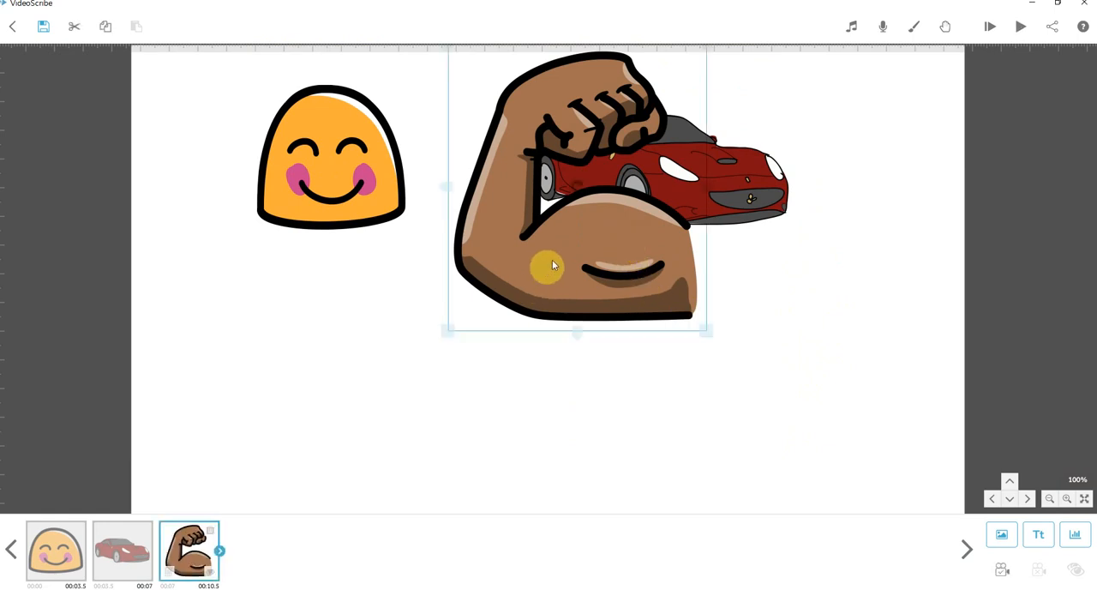
{"action": "left_click_drag", "start_coordinate": [569, 252], "coordinate": [746, 426]}
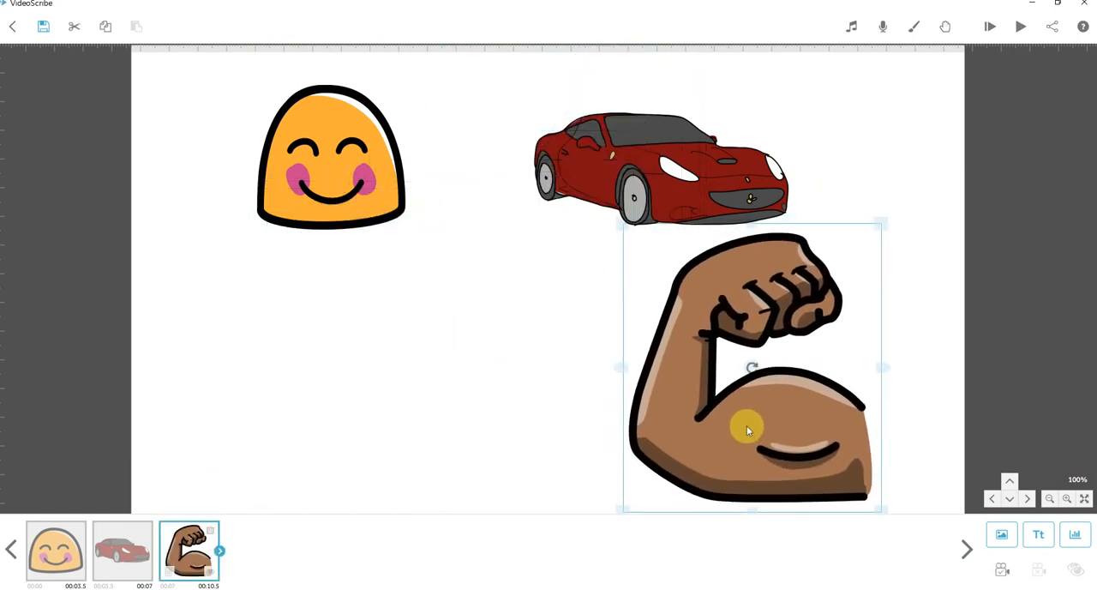
{"action": "left_click_drag", "start_coordinate": [876, 230], "coordinate": [845, 263]}
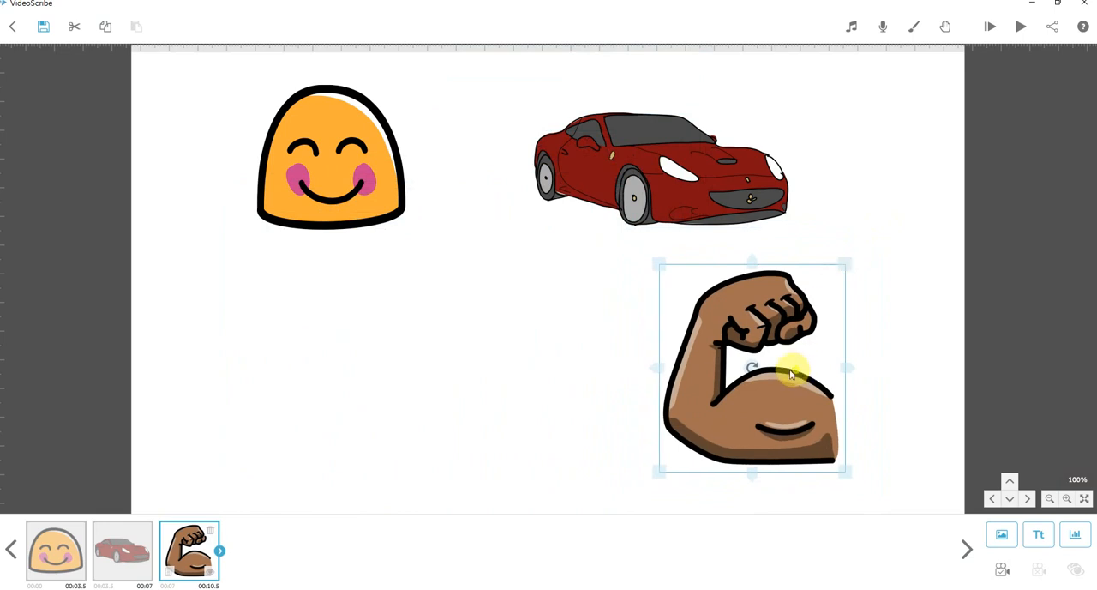
{"action": "left_click_drag", "start_coordinate": [794, 373], "coordinate": [774, 367]}
{"action": "left_click", "coordinate": [886, 419]}
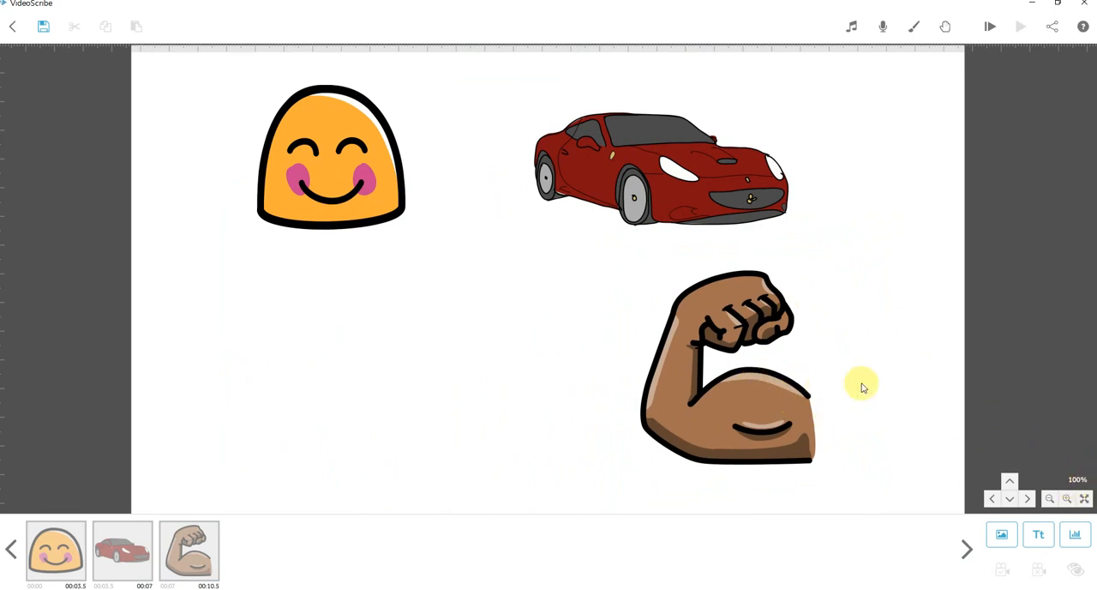
{"action": "scroll", "coordinate": [872, 395], "scroll_direction": "up", "scroll_amount": 5}
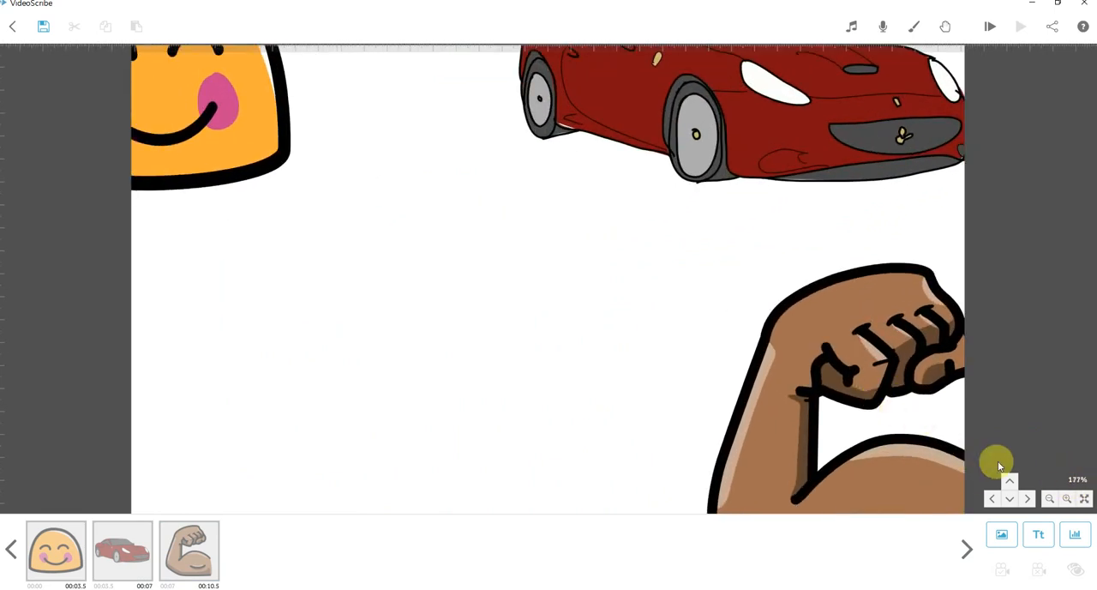
{"action": "scroll", "coordinate": [745, 369], "scroll_direction": "up", "scroll_amount": 2}
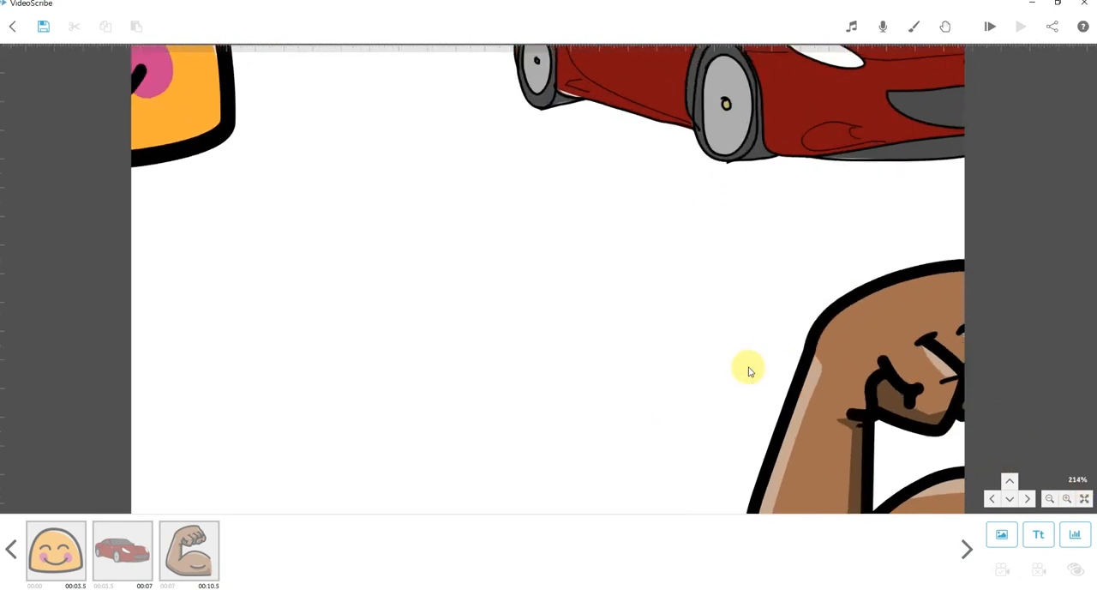
{"action": "left_click_drag", "start_coordinate": [748, 371], "coordinate": [473, 196]}
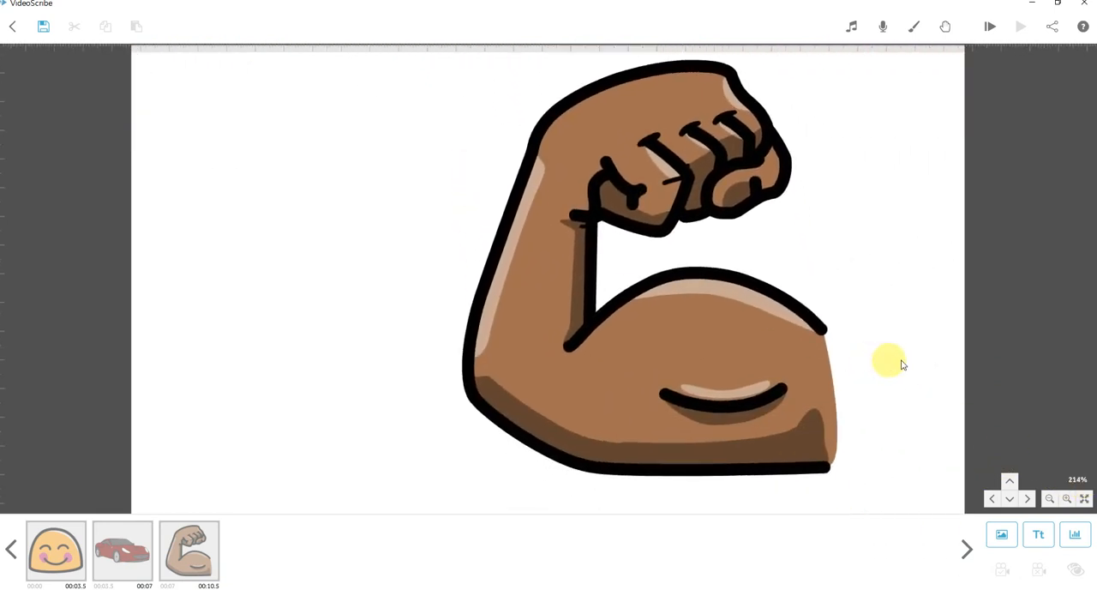
{"action": "scroll", "coordinate": [902, 296], "scroll_direction": "down", "scroll_amount": 5}
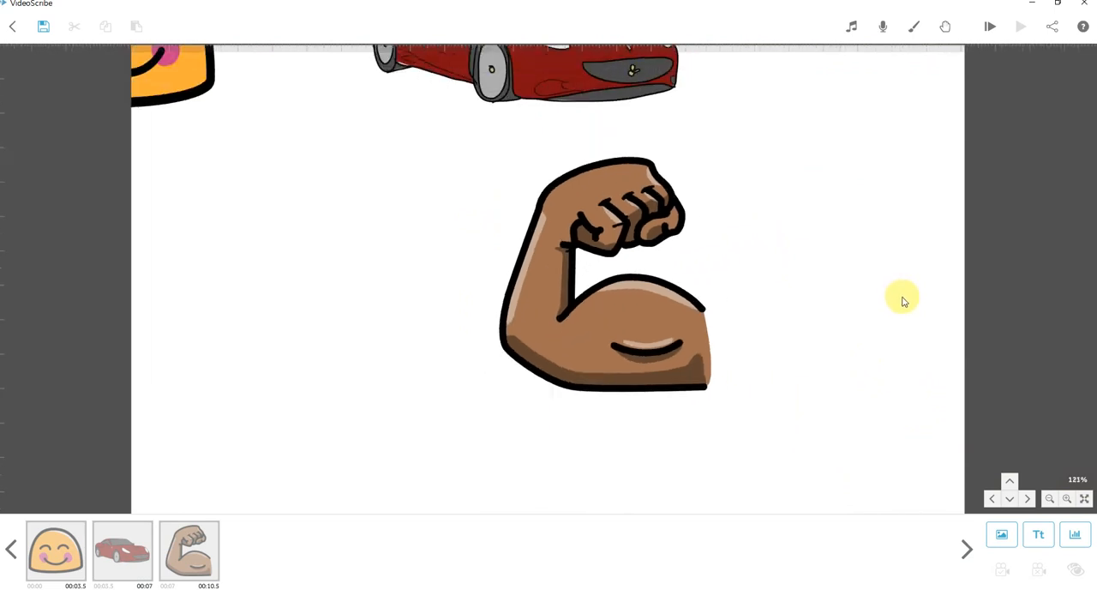
{"action": "scroll", "coordinate": [902, 300], "scroll_direction": "down", "scroll_amount": 5}
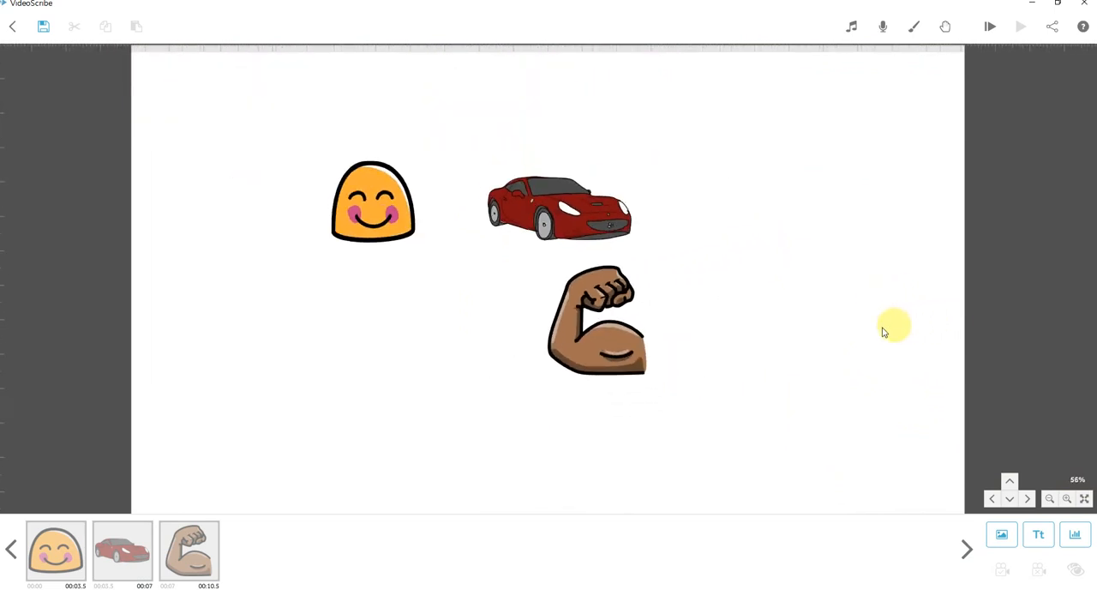
{"action": "scroll", "coordinate": [888, 335], "scroll_direction": "up", "scroll_amount": 4}
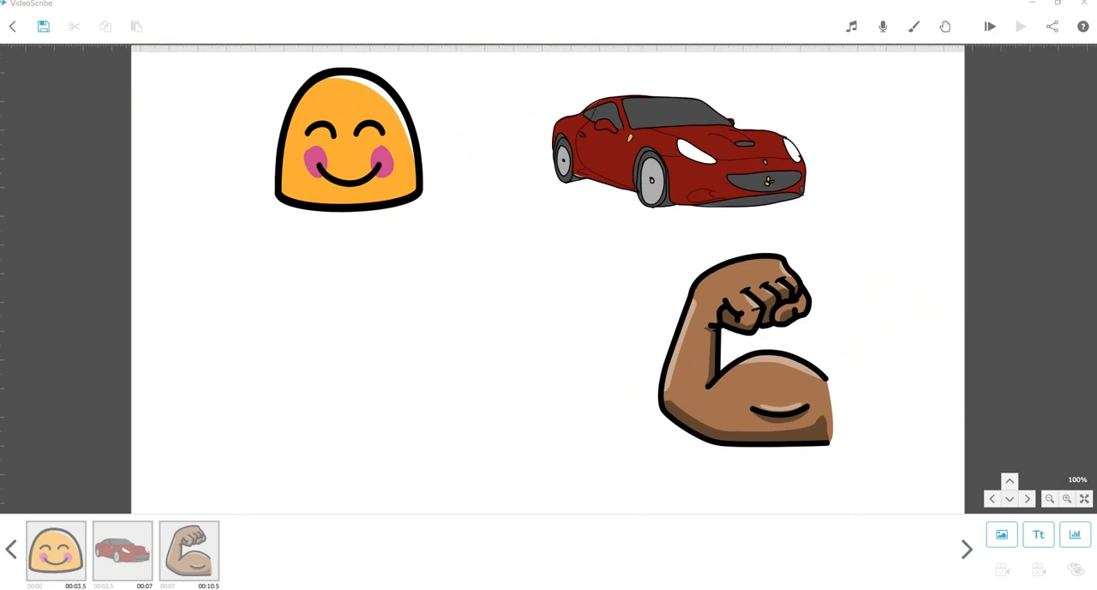
Switch to Excel, review the image ideas in script rows 17 and 18, and return to VideoScribe.
{"action": "key", "text": "alt+Tab"}
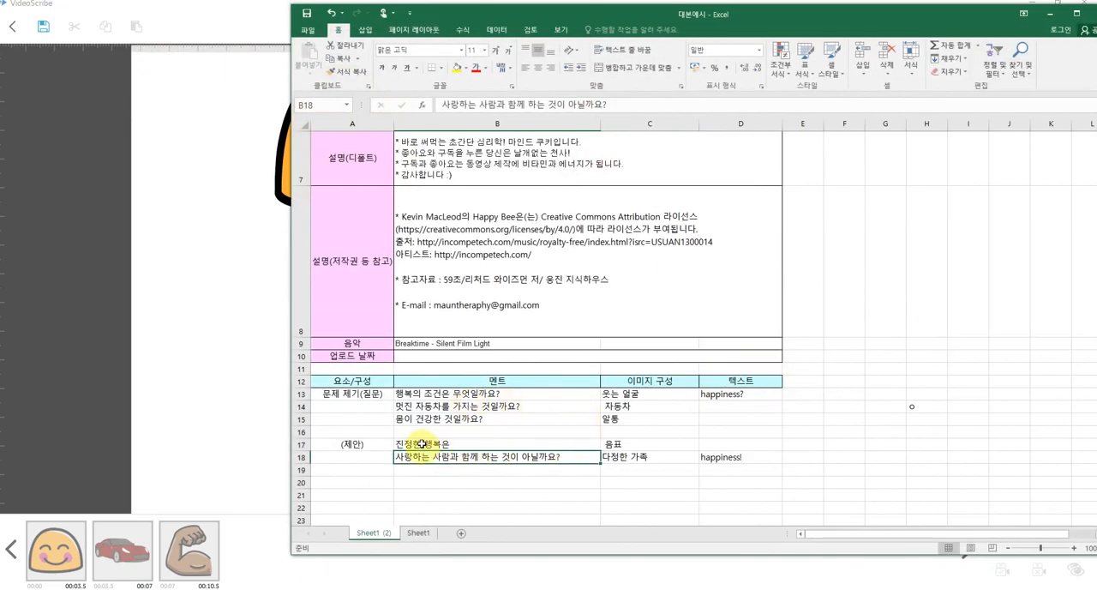
{"action": "left_click", "coordinate": [634, 445]}
{"action": "left_click", "coordinate": [649, 457]}
{"action": "left_click", "coordinate": [262, 430]}
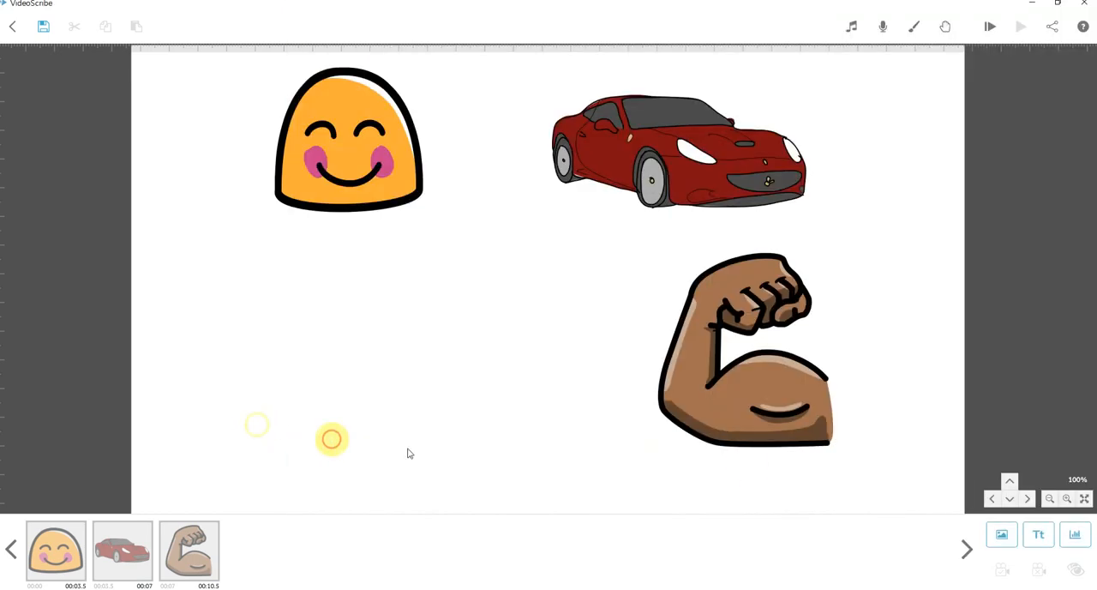
Search the image library for "music", add the row of black music notes and place it below the smiley.
{"action": "left_click", "coordinate": [1002, 534]}
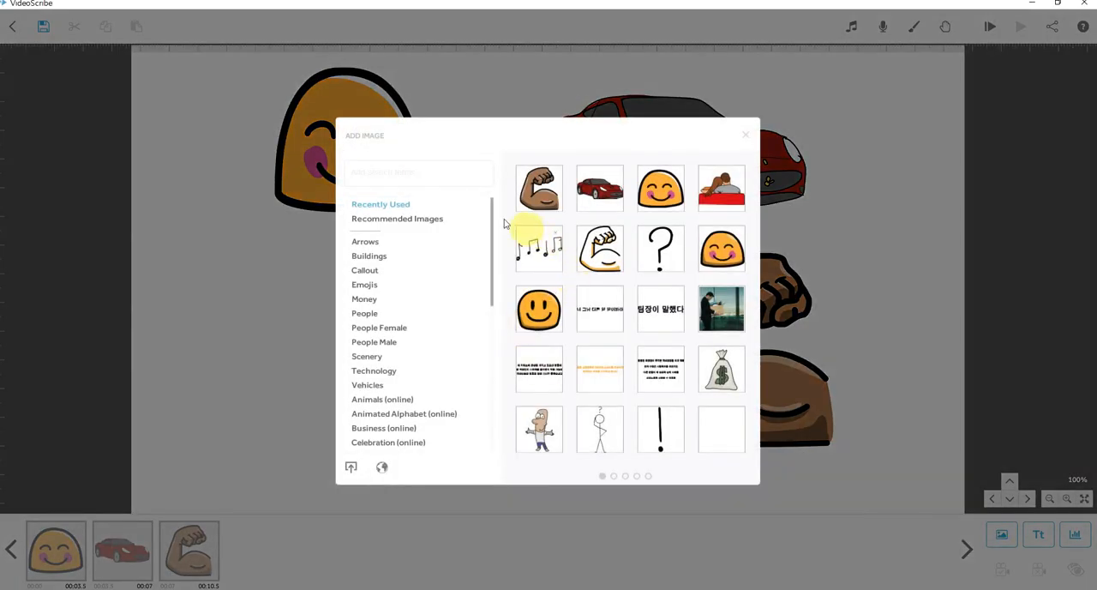
{"action": "left_click", "coordinate": [397, 172]}
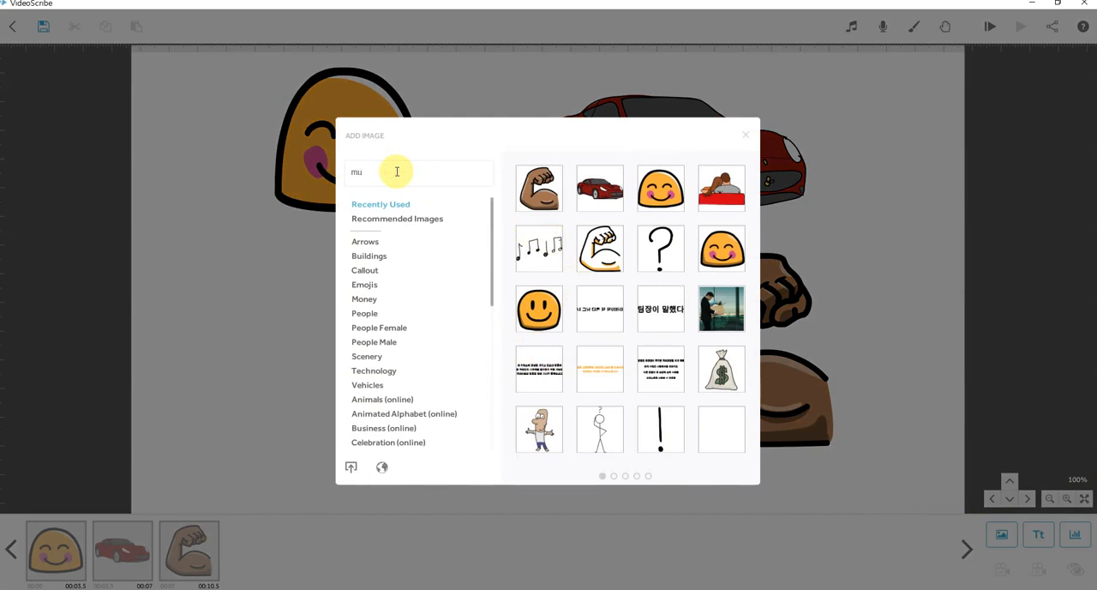
{"action": "key", "text": "Return"}
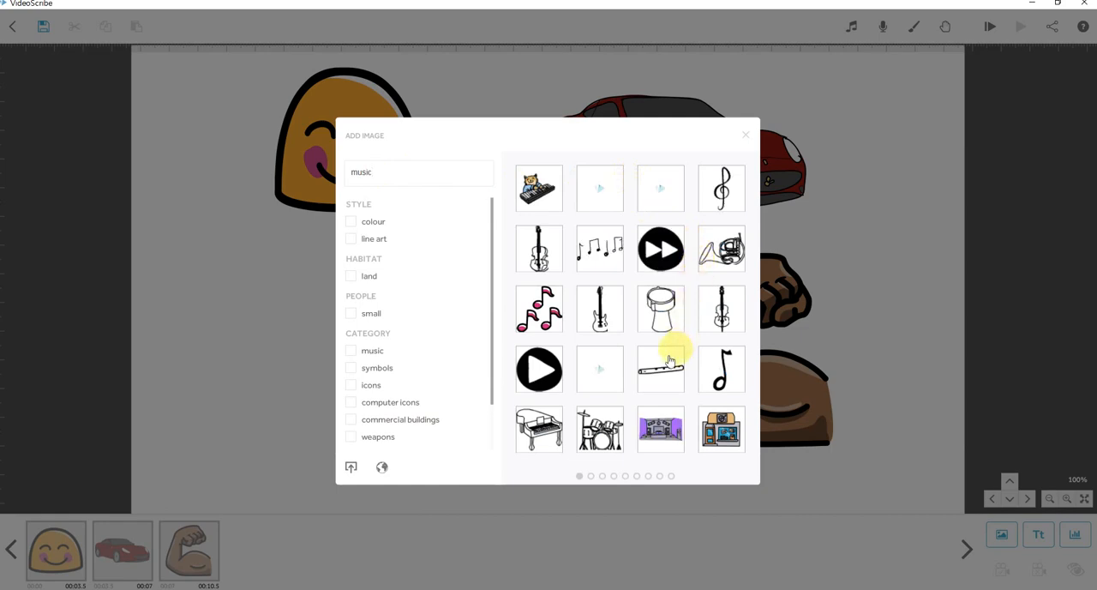
{"action": "scroll", "coordinate": [686, 318], "scroll_direction": "down", "scroll_amount": 2}
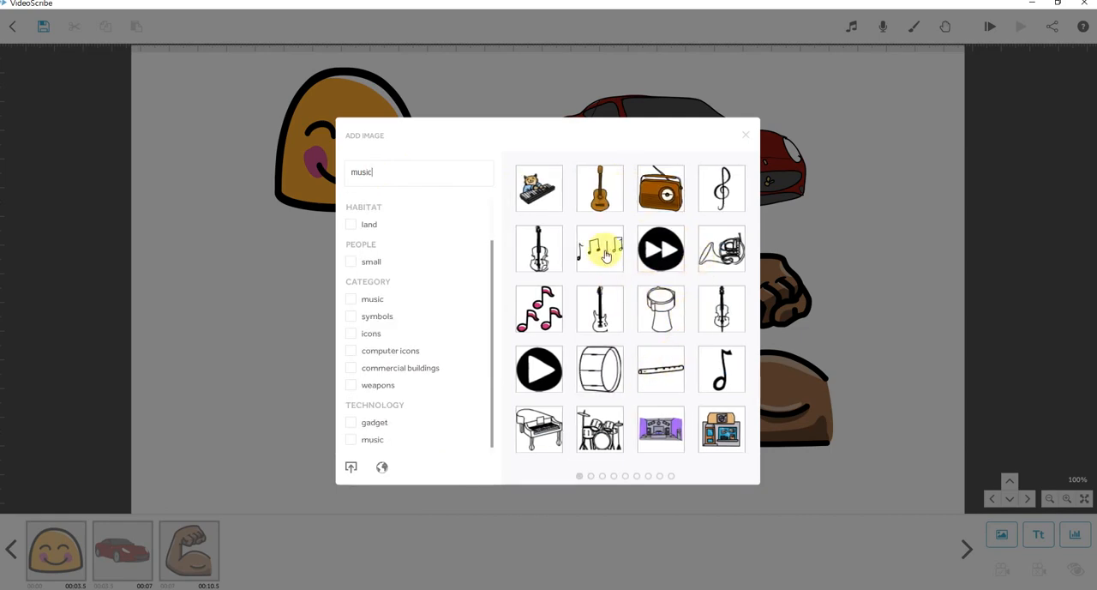
{"action": "left_click", "coordinate": [599, 255]}
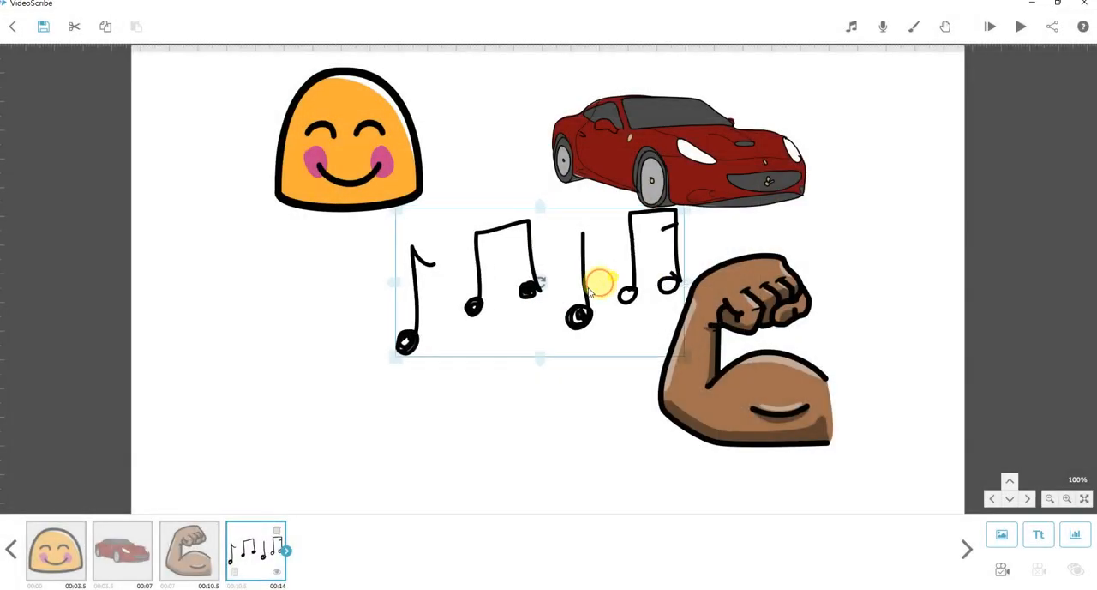
{"action": "left_click_drag", "start_coordinate": [592, 287], "coordinate": [399, 316]}
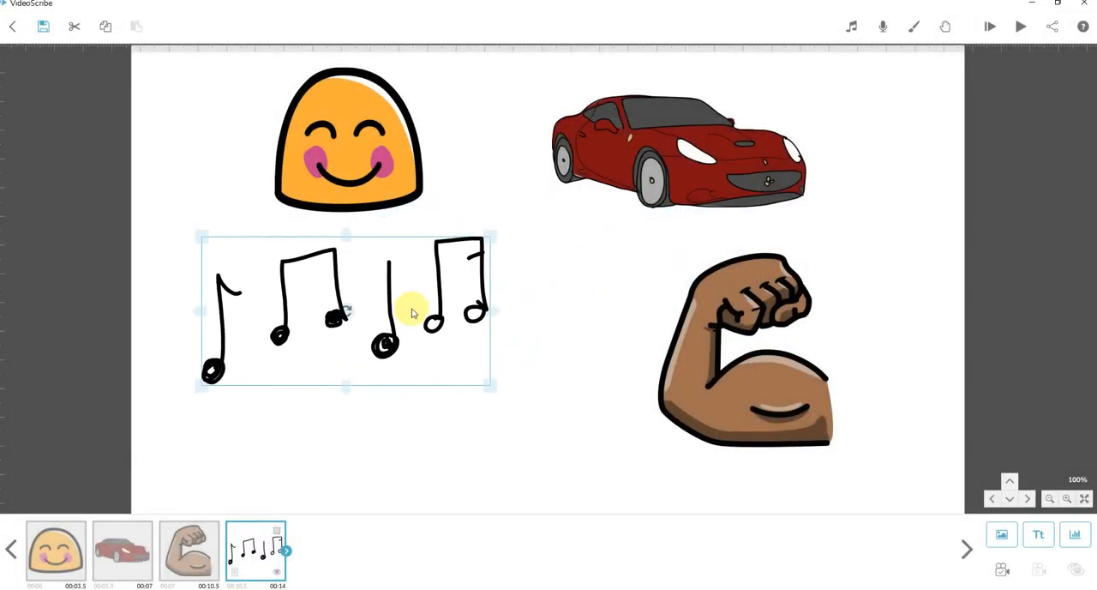
Search the image library for "family", add the hugging parents with child, and place them between the music notes and the flexed arm.
{"action": "left_click", "coordinate": [997, 533]}
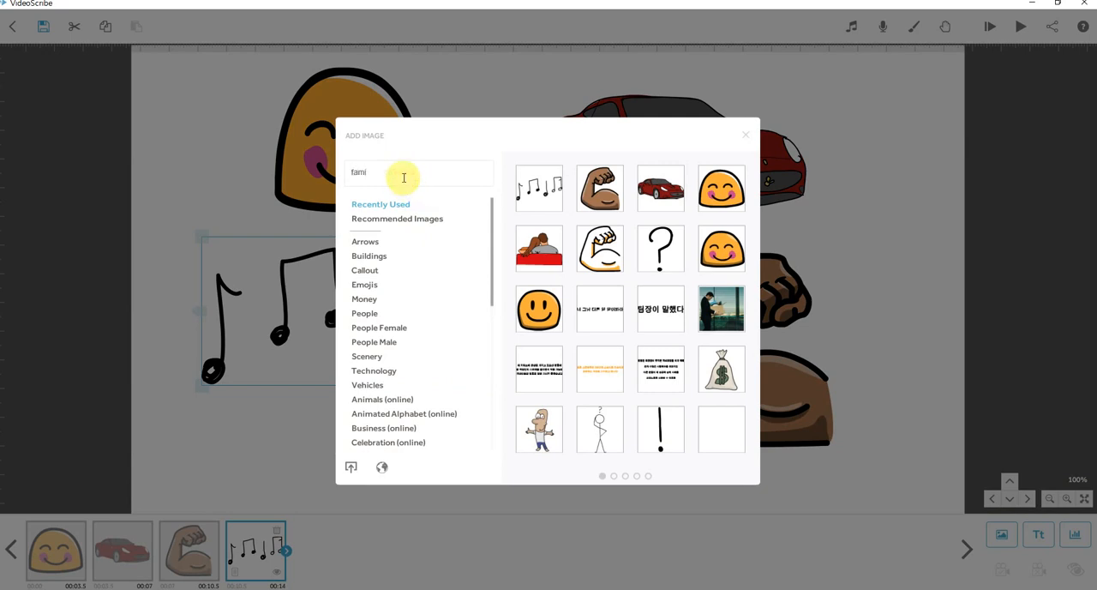
{"action": "key", "text": "Return"}
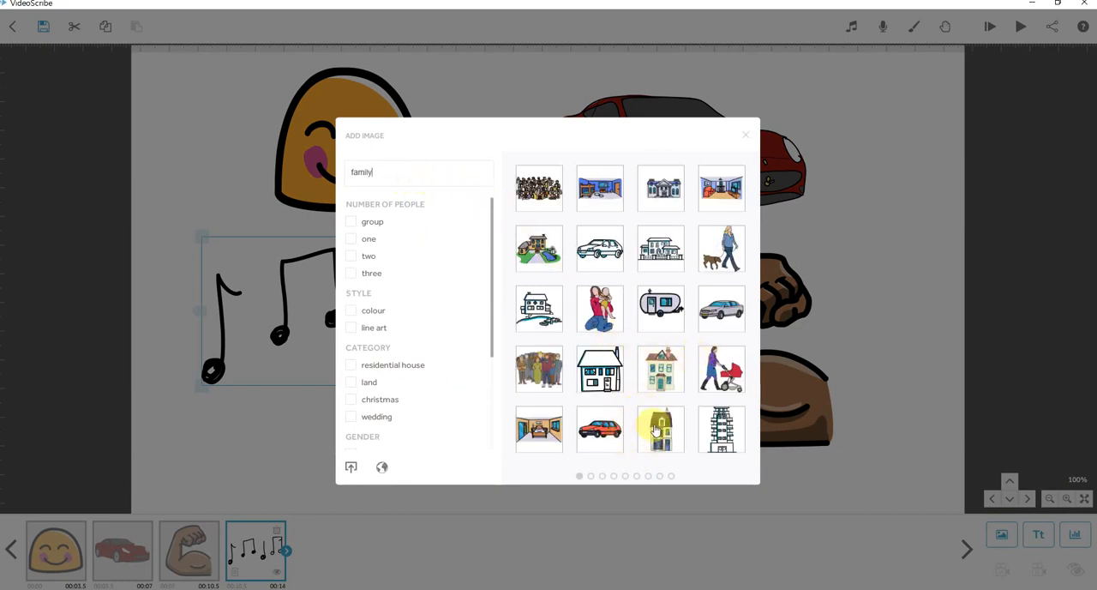
{"action": "scroll", "coordinate": [657, 429], "scroll_direction": "down", "scroll_amount": 1}
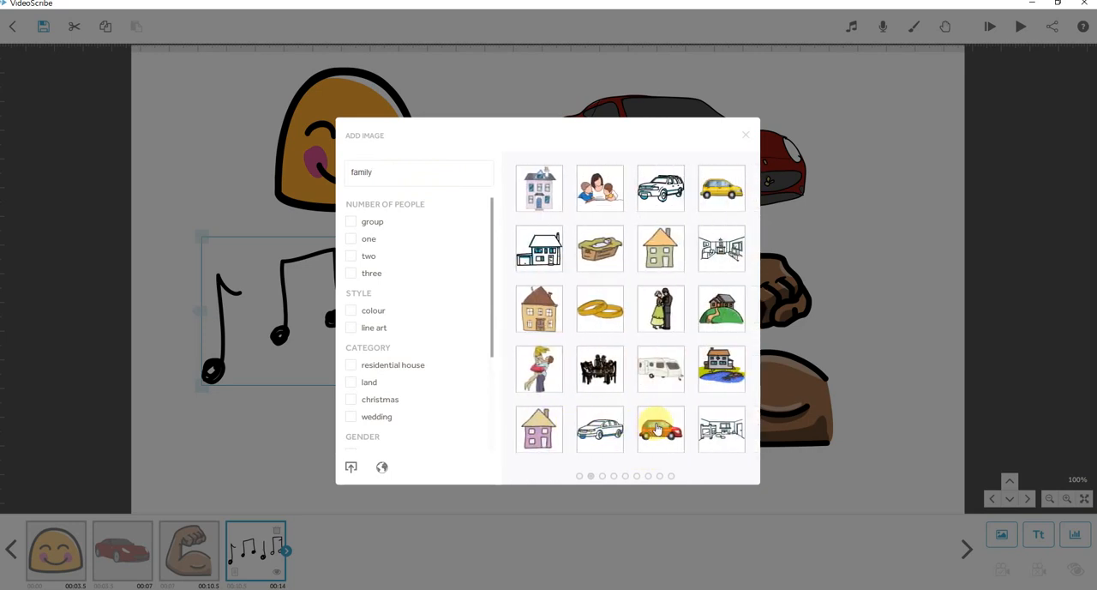
{"action": "scroll", "coordinate": [658, 428], "scroll_direction": "down", "scroll_amount": 1}
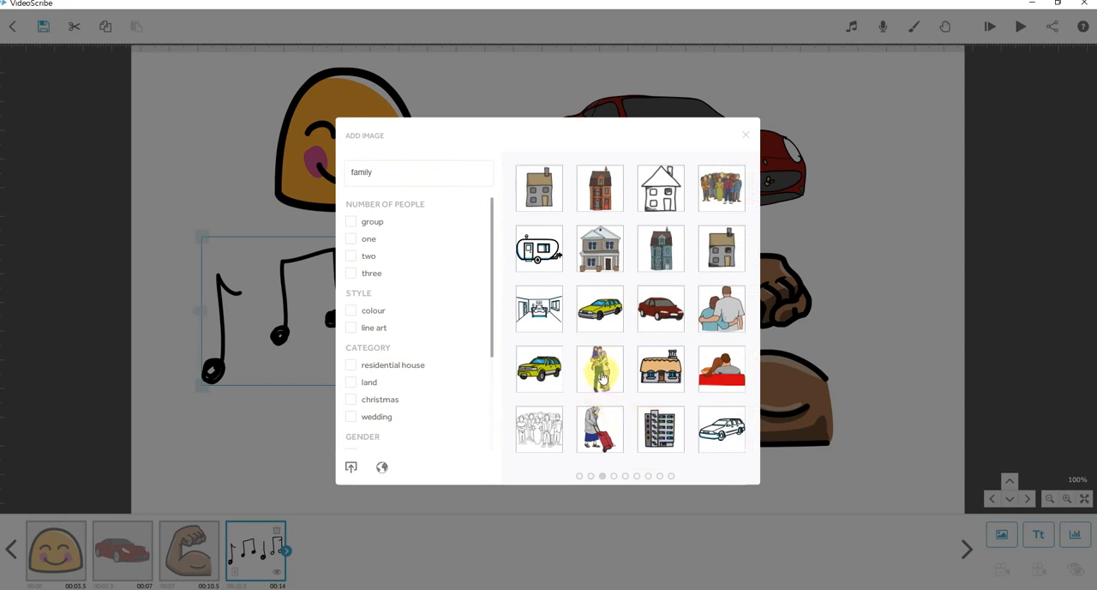
{"action": "scroll", "coordinate": [603, 379], "scroll_direction": "up", "scroll_amount": 1}
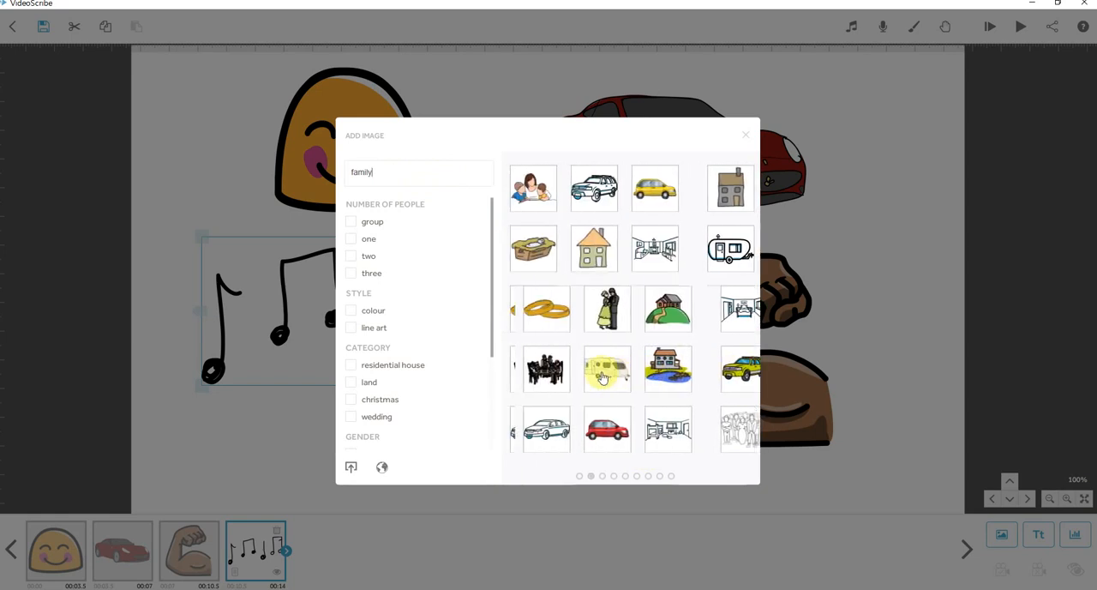
{"action": "scroll", "coordinate": [603, 380], "scroll_direction": "down", "scroll_amount": 1}
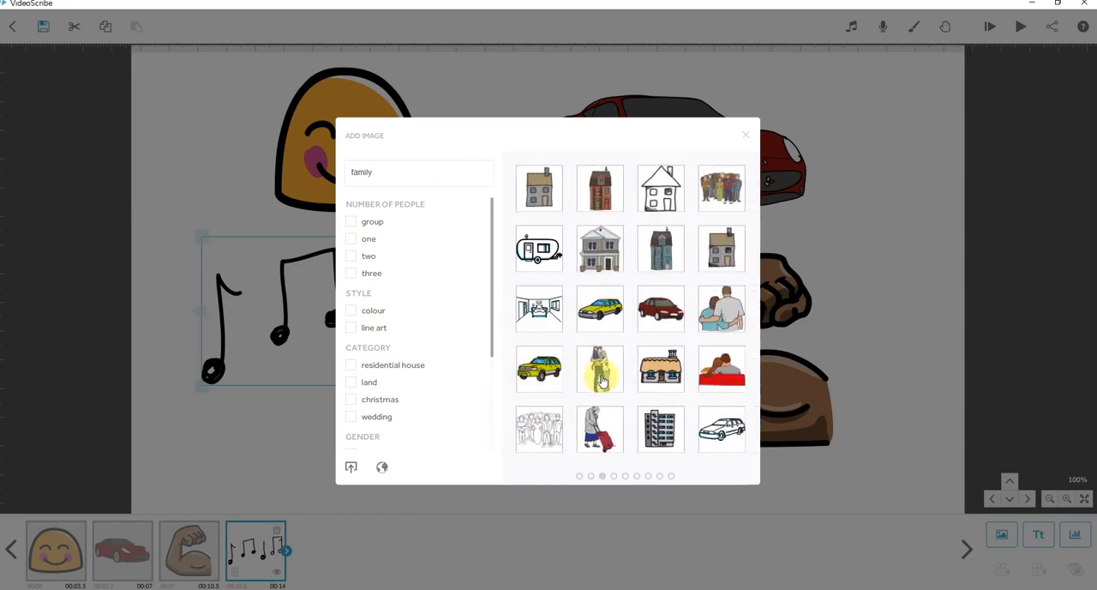
{"action": "left_click", "coordinate": [603, 380]}
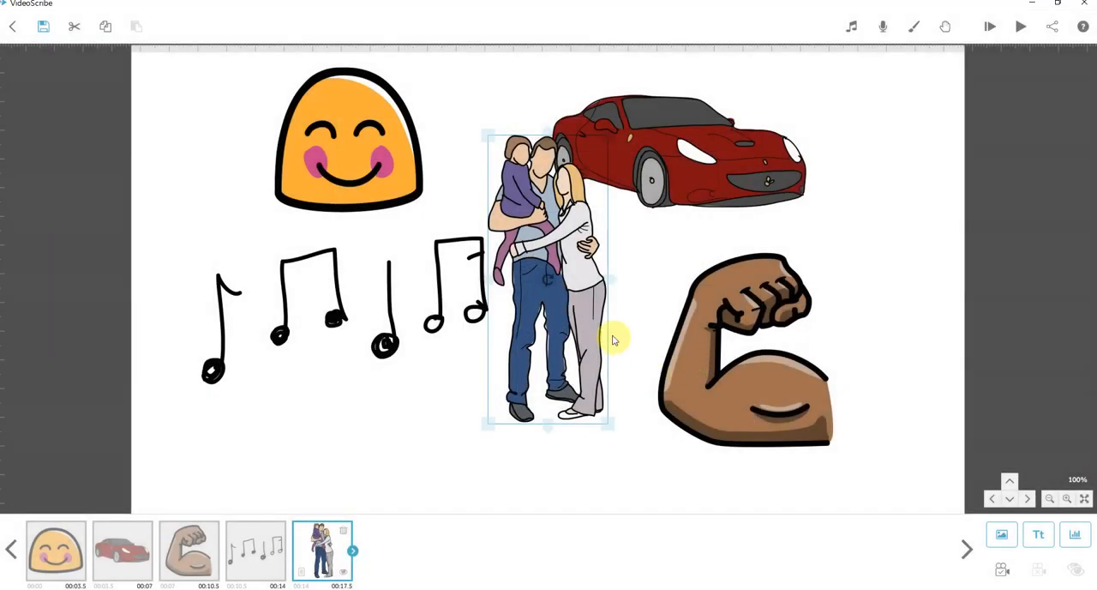
{"action": "left_click_drag", "start_coordinate": [613, 340], "coordinate": [517, 367]}
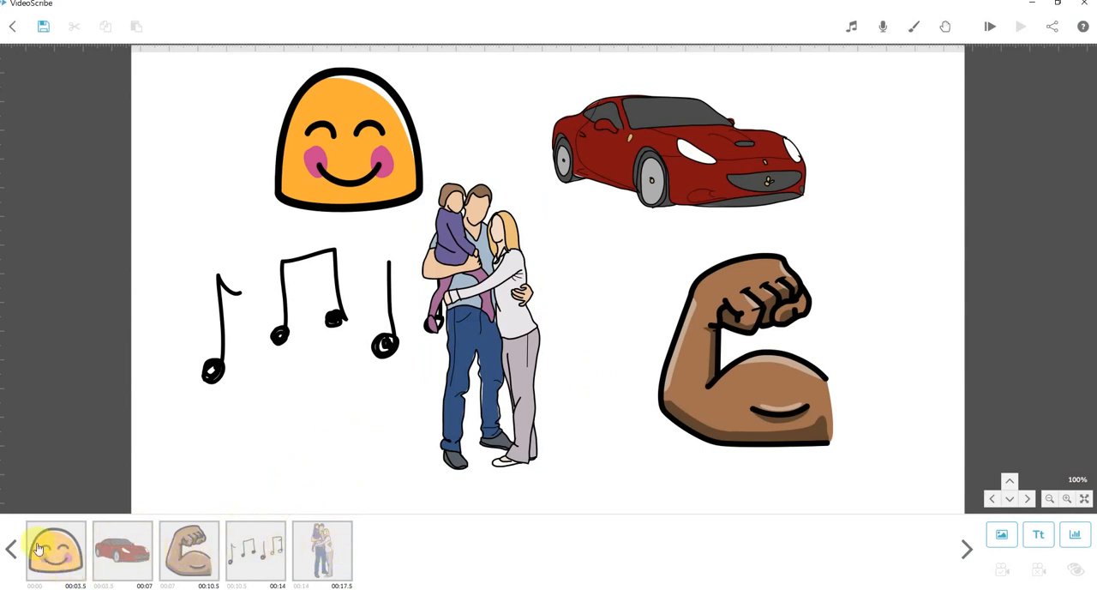
Reorder the timeline so the music notes come after the family image, and select the family image.
{"action": "left_click", "coordinate": [322, 556]}
{"action": "left_click", "coordinate": [270, 558]}
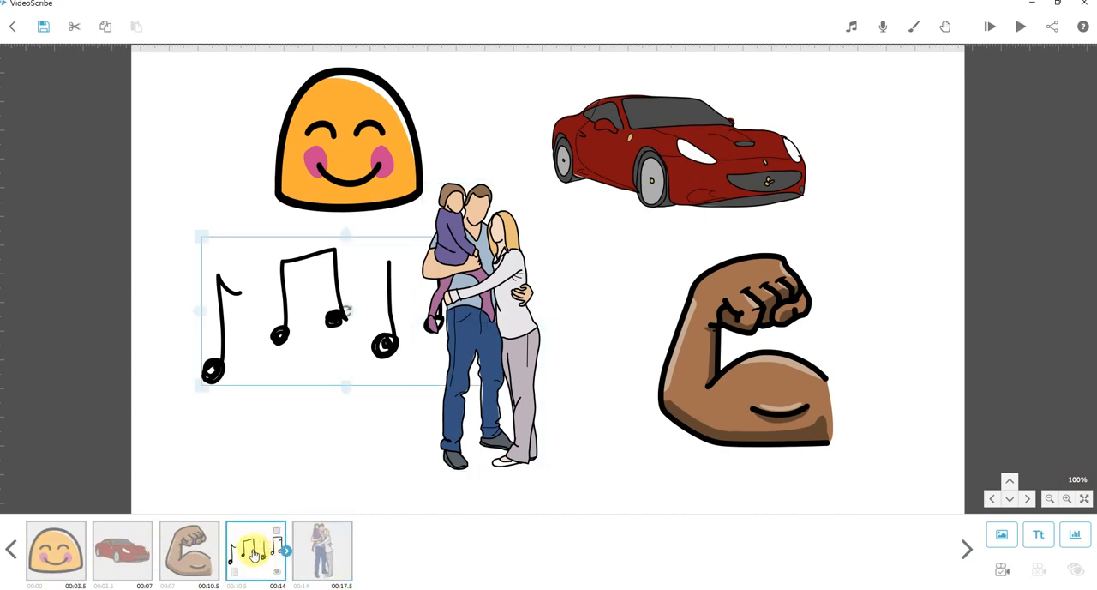
{"action": "left_click_drag", "start_coordinate": [253, 553], "coordinate": [382, 554]}
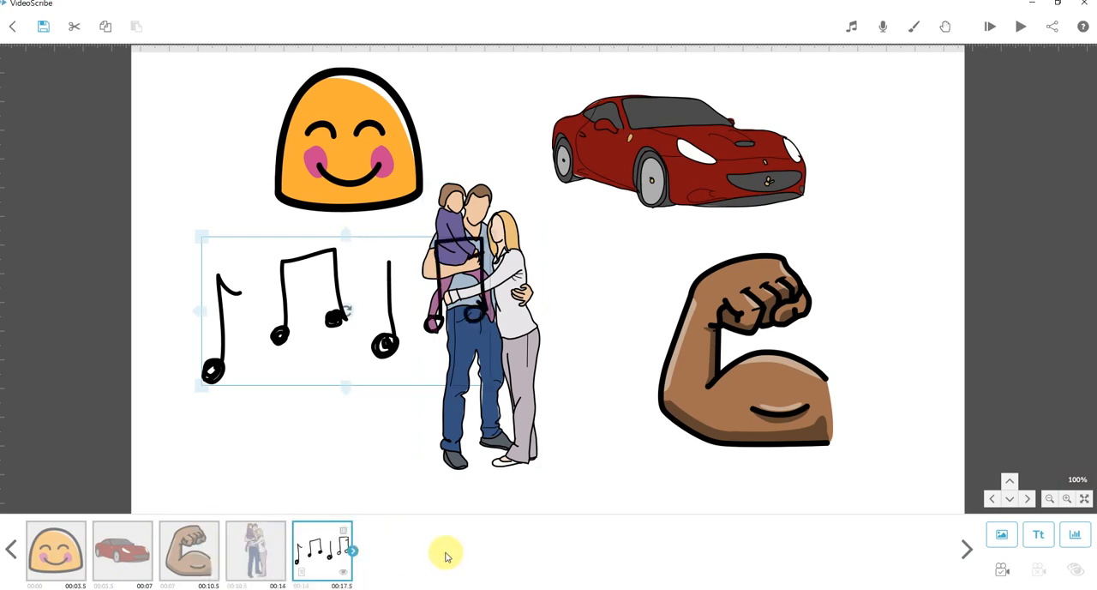
{"action": "left_click", "coordinate": [256, 553]}
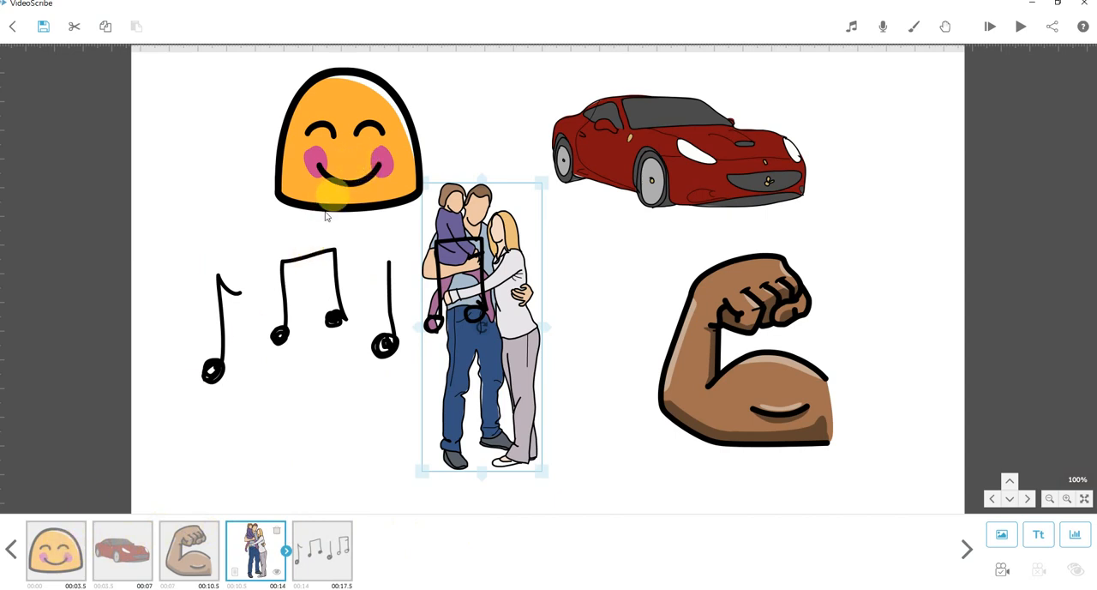
Hide the smiley element on the canvas and show it again.
{"action": "left_click", "coordinate": [55, 556]}
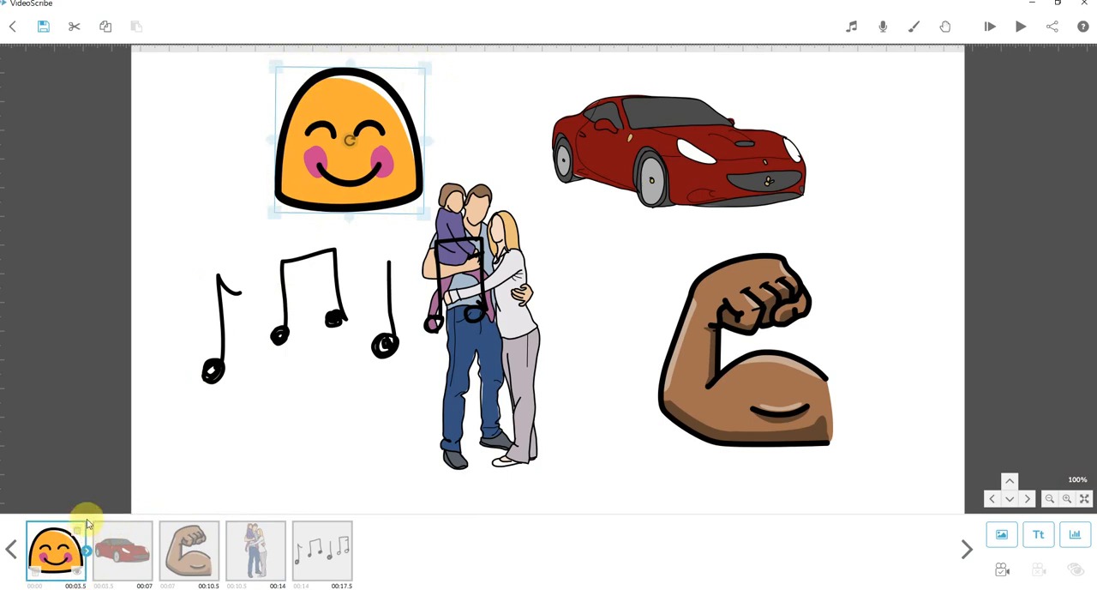
{"action": "left_click", "coordinate": [80, 578]}
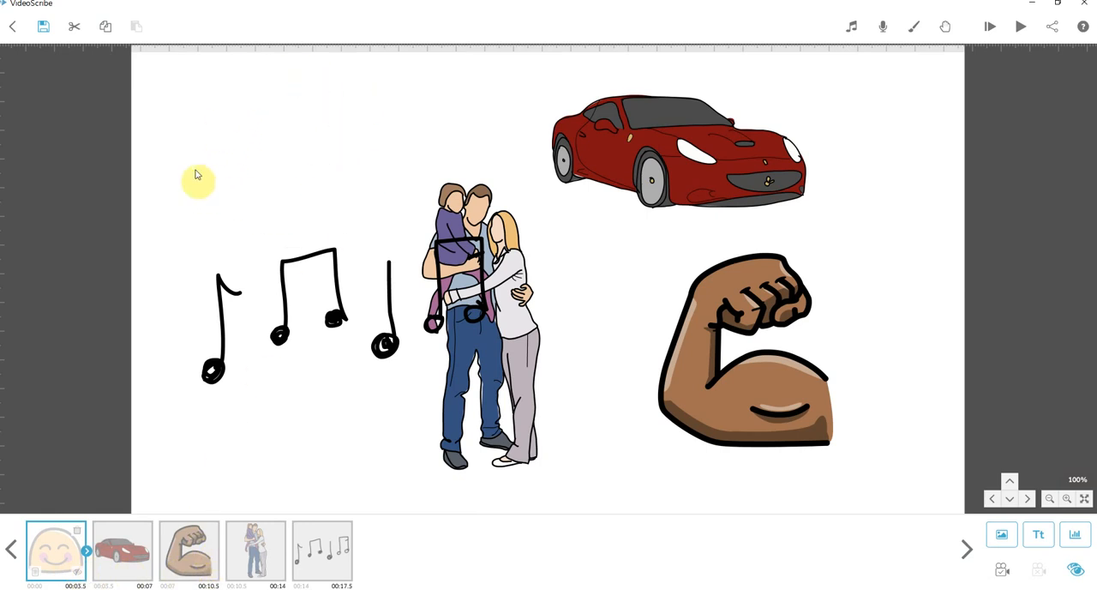
{"action": "left_click", "coordinate": [77, 576]}
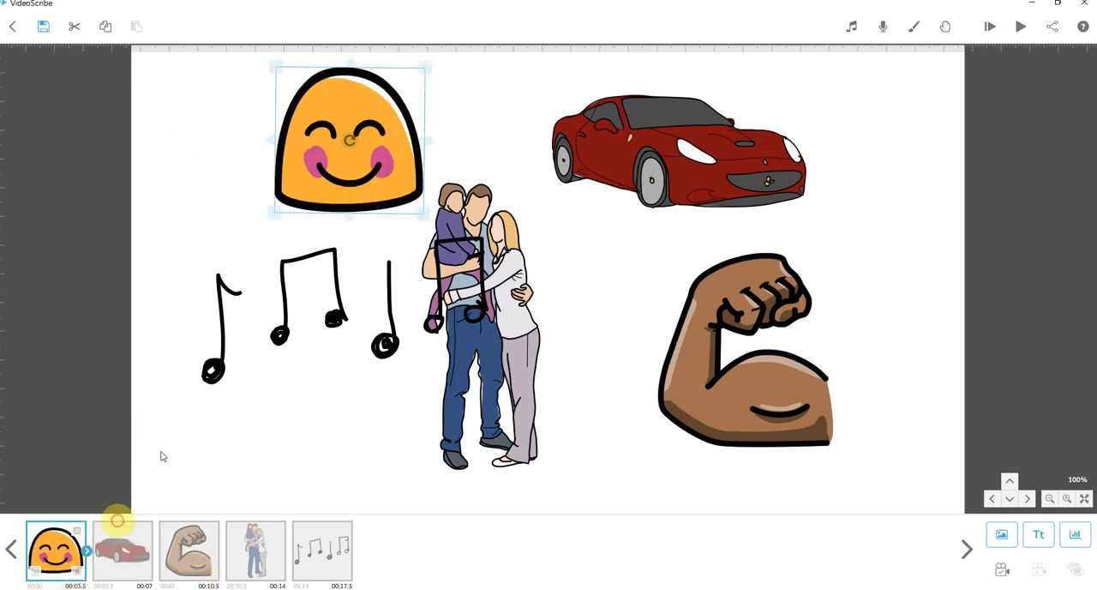
Open the smiley's image properties, review the available animation methods, and preview its drawing animation.
{"action": "left_click", "coordinate": [34, 577]}
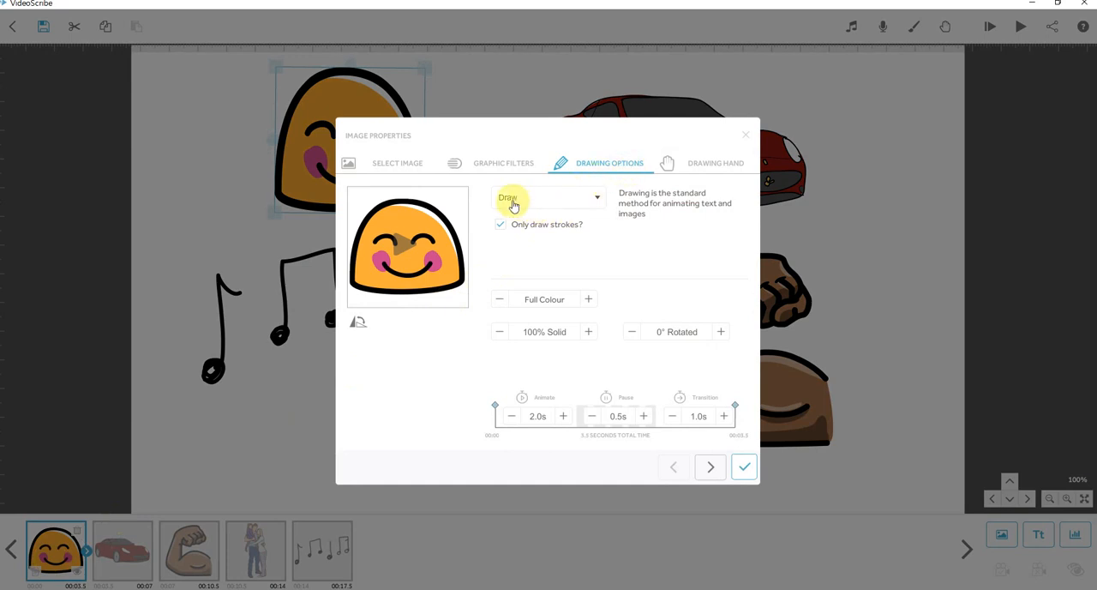
{"action": "left_click", "coordinate": [599, 200]}
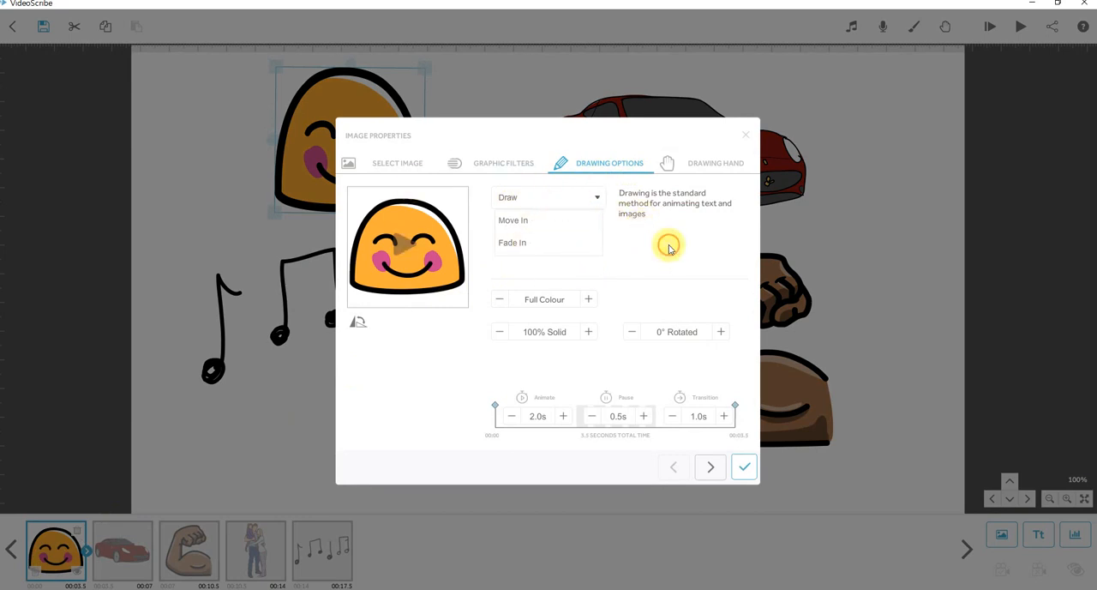
{"action": "left_click", "coordinate": [601, 199]}
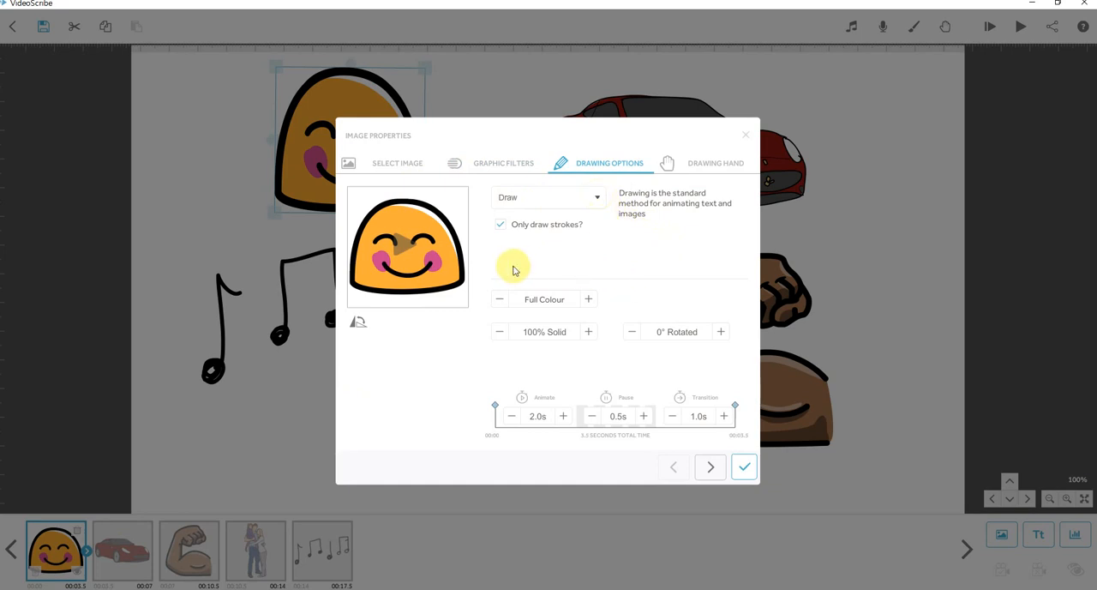
{"action": "left_click", "coordinate": [448, 262]}
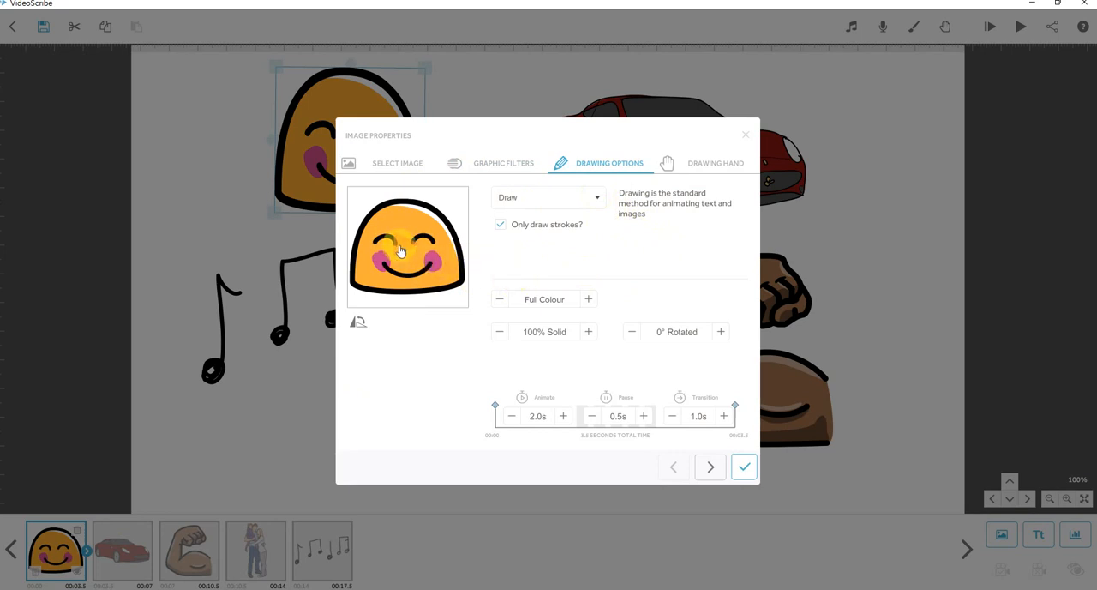
{"action": "left_click", "coordinate": [400, 250]}
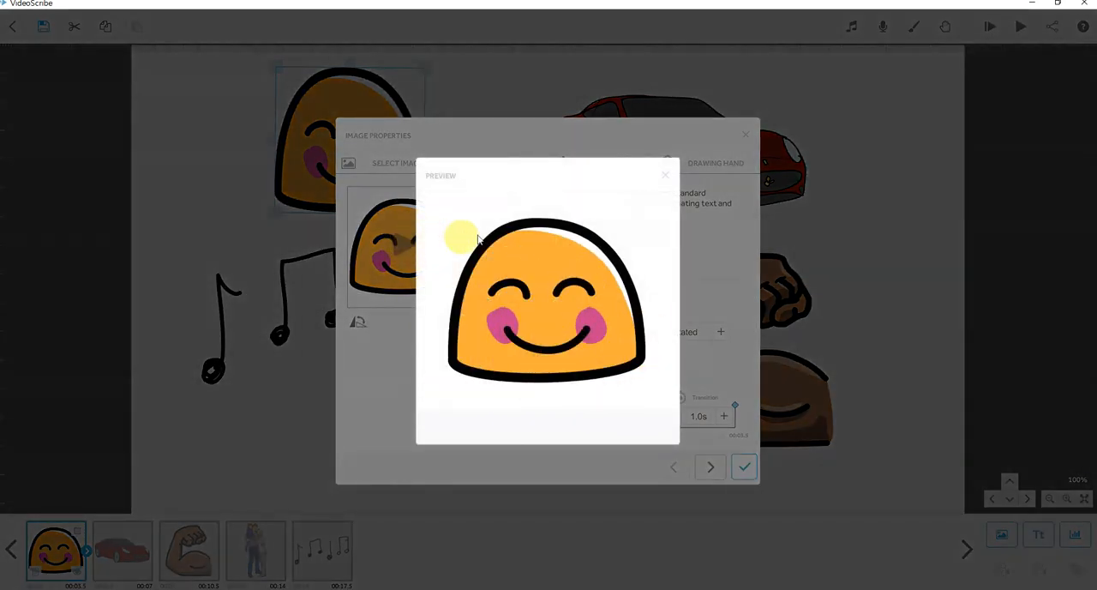
{"action": "left_click", "coordinate": [665, 176]}
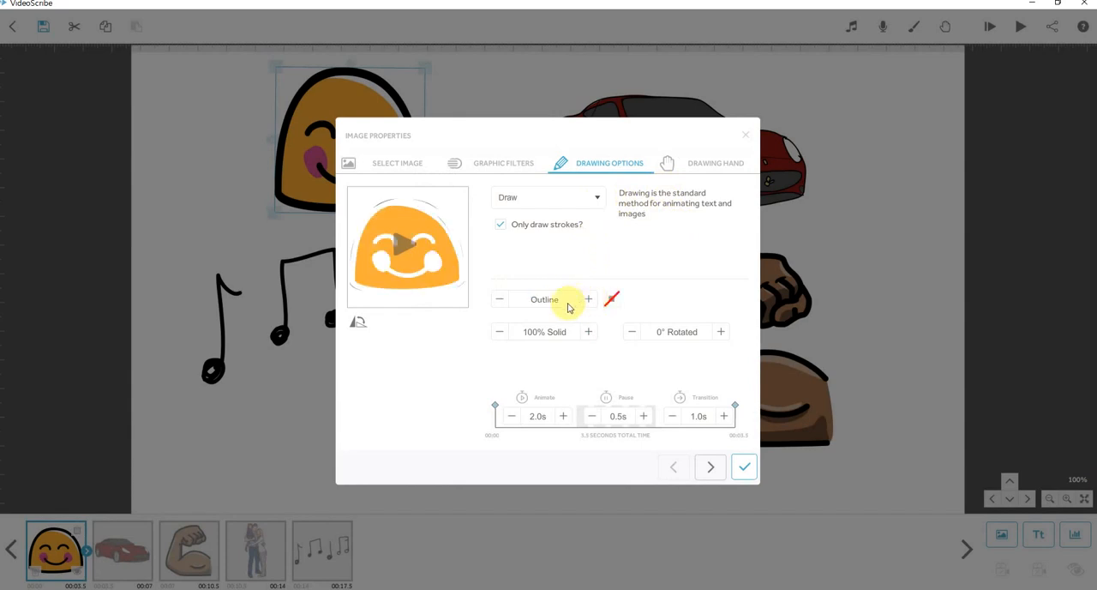
Try the Outline style on the smiley with pink #ee3483 and with purple #7f63a5.
{"action": "left_click", "coordinate": [612, 298]}
{"action": "left_click", "coordinate": [633, 225]}
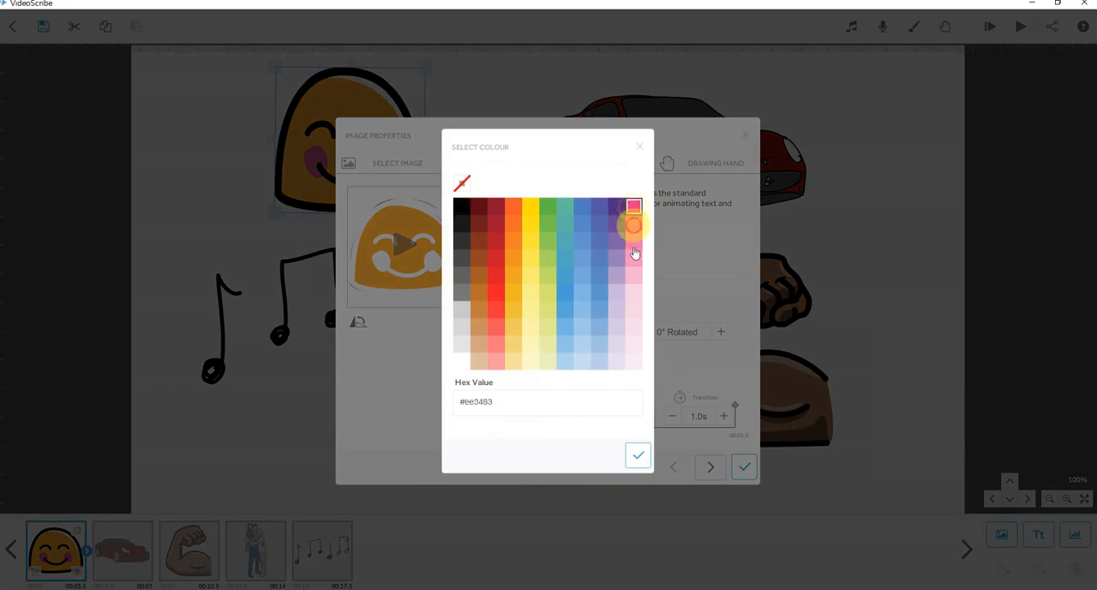
{"action": "left_click", "coordinate": [634, 455]}
{"action": "left_click", "coordinate": [610, 298]}
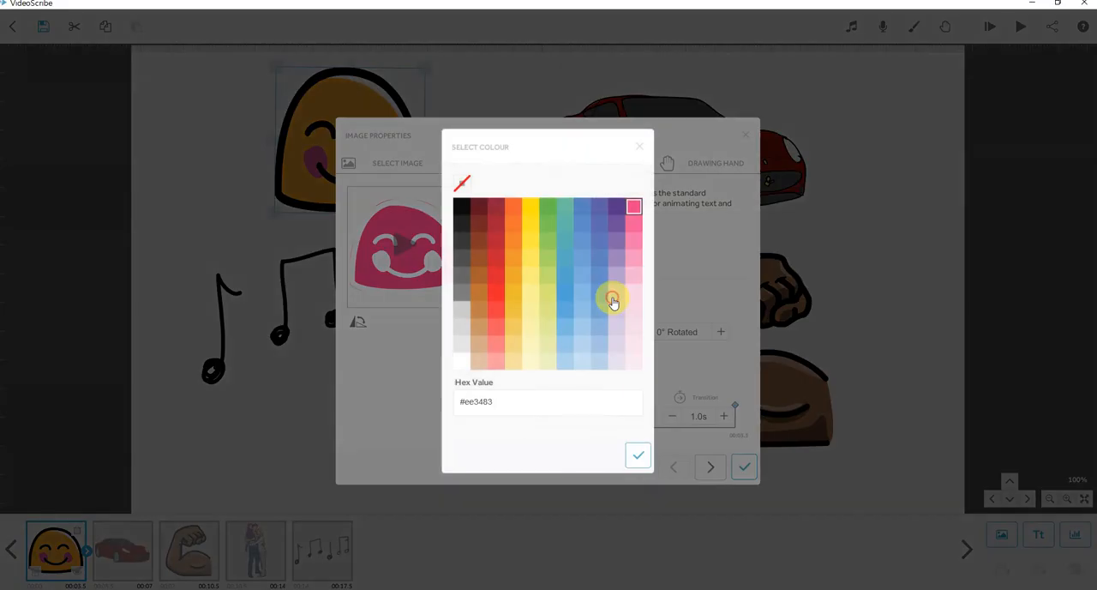
{"action": "left_click", "coordinate": [614, 242]}
{"action": "left_click", "coordinate": [637, 455]}
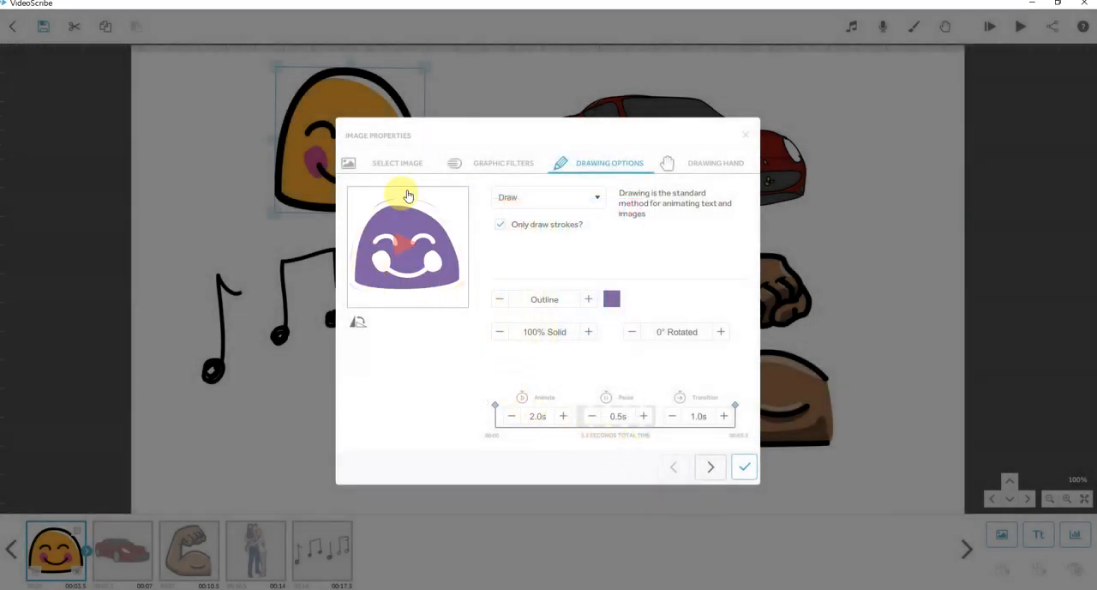
Try the Greyscale and black #000000 Silhouette styles on the smiley, and return it to Full Colour.
{"action": "left_click", "coordinate": [589, 300]}
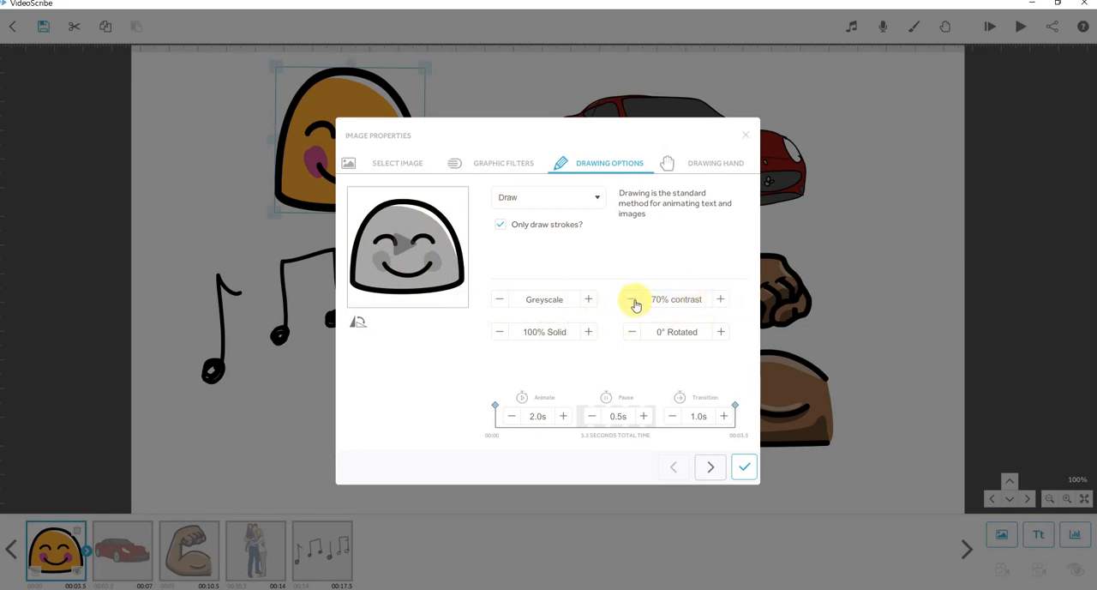
{"action": "left_click", "coordinate": [590, 301]}
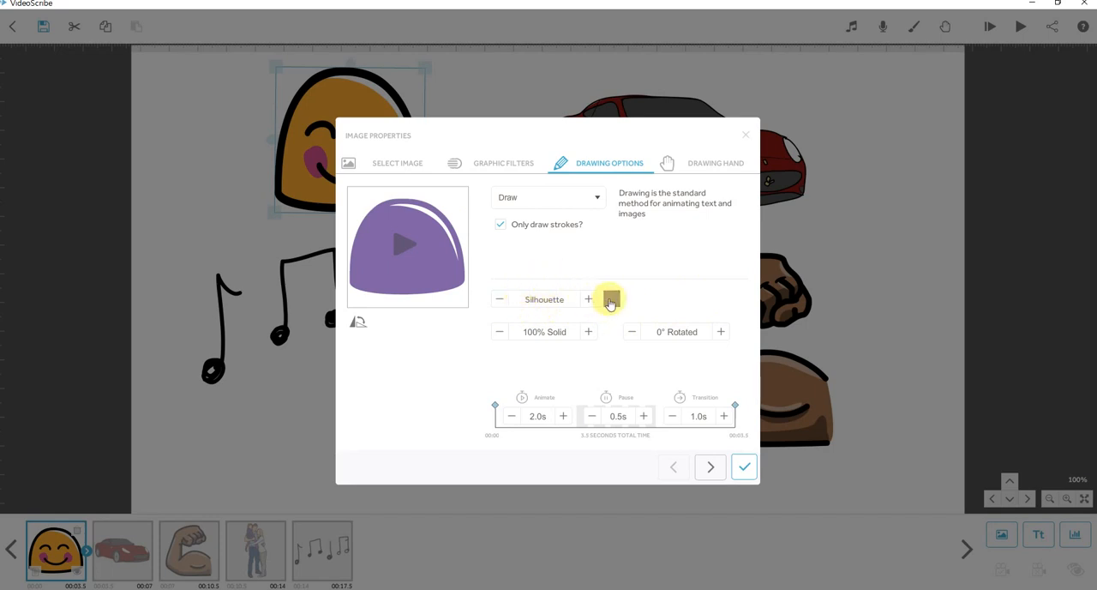
{"action": "left_click", "coordinate": [612, 300]}
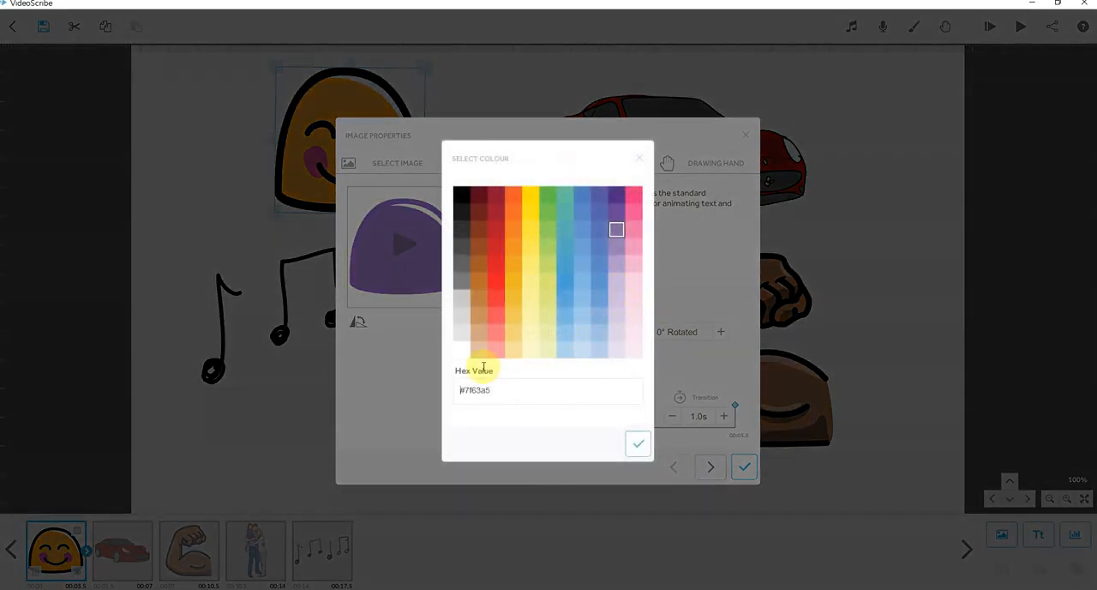
{"action": "left_click", "coordinate": [461, 195]}
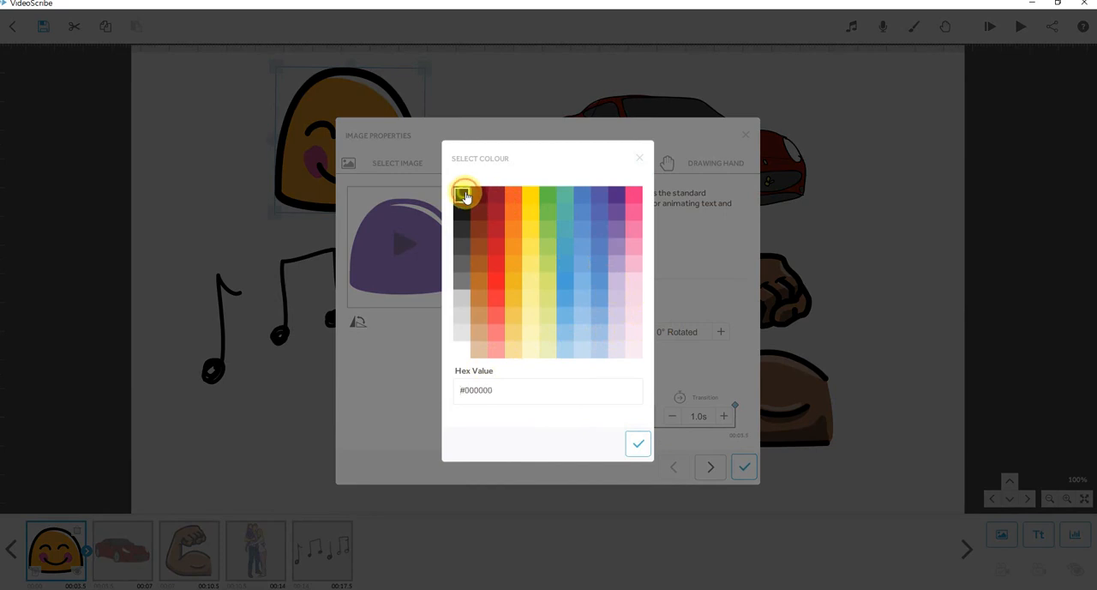
{"action": "left_click", "coordinate": [637, 442]}
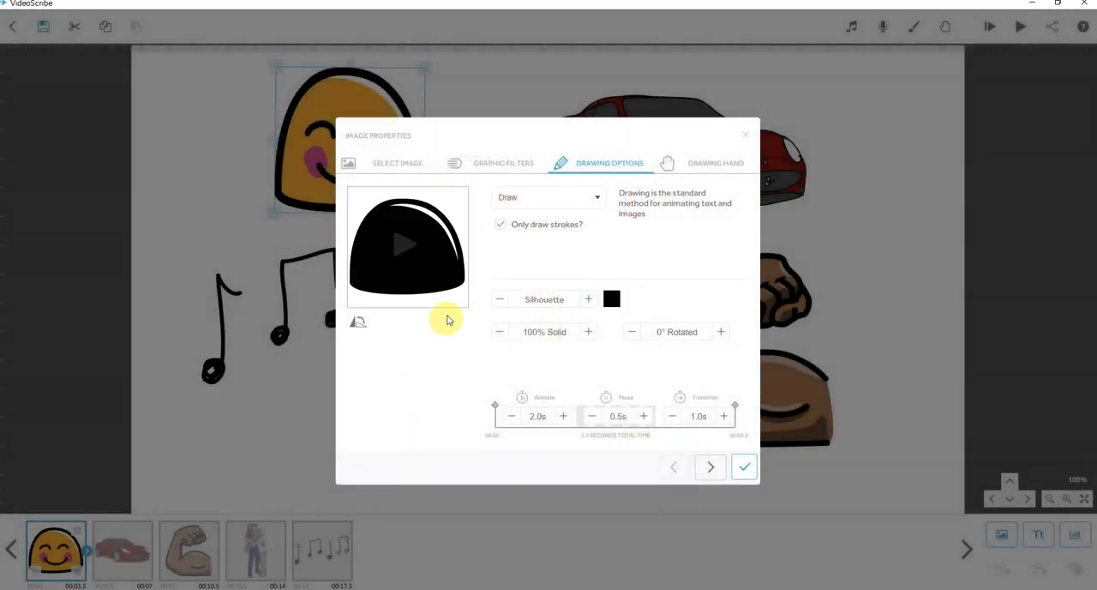
{"action": "left_click", "coordinate": [590, 302]}
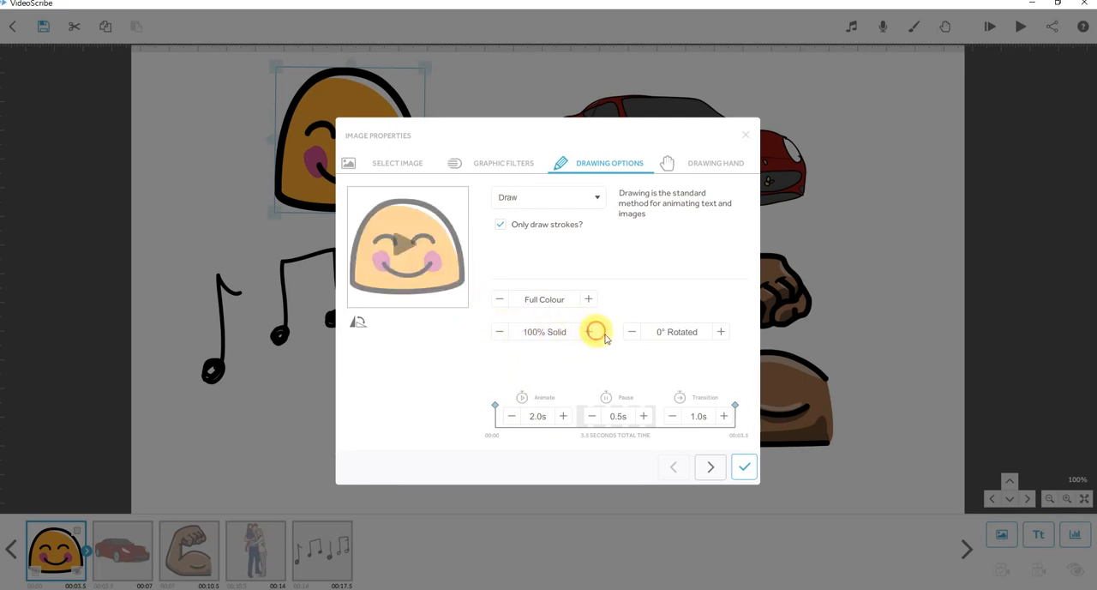
Try rotating the smiley by 90°, and return its rotation to 0°.
{"action": "left_click", "coordinate": [692, 335]}
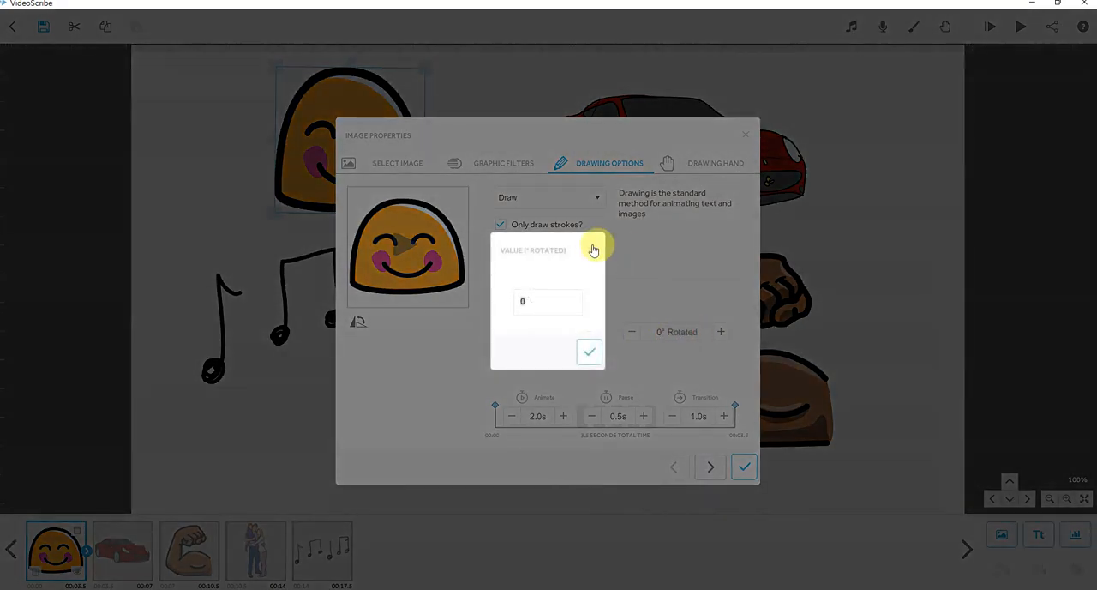
{"action": "left_click", "coordinate": [595, 250]}
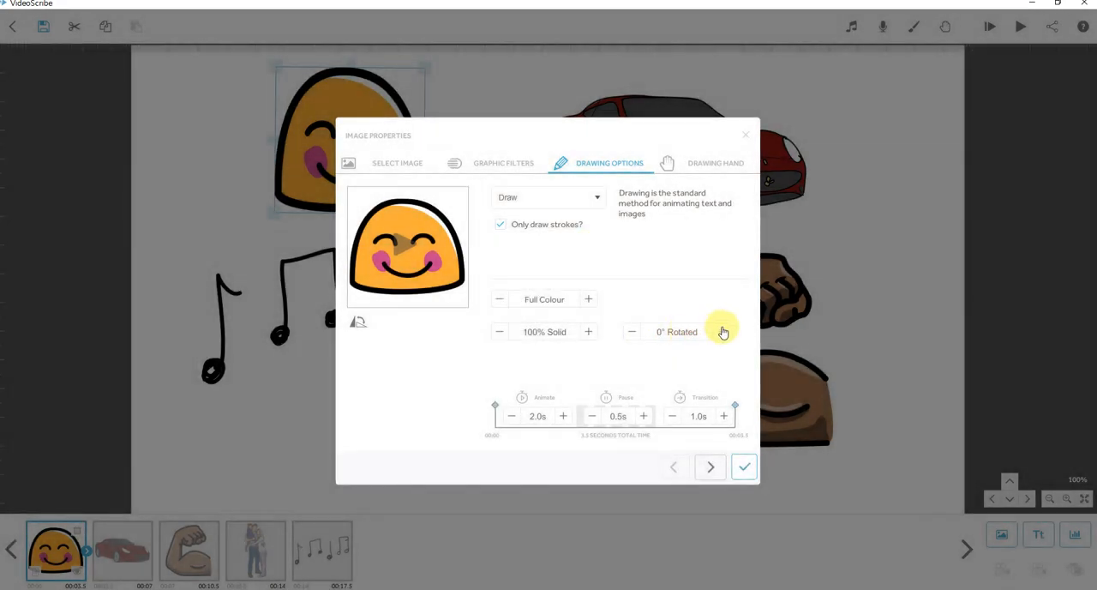
{"action": "left_click", "coordinate": [720, 333]}
{"action": "left_click", "coordinate": [720, 332]}
{"action": "left_click", "coordinate": [719, 332]}
{"action": "left_click", "coordinate": [719, 333]}
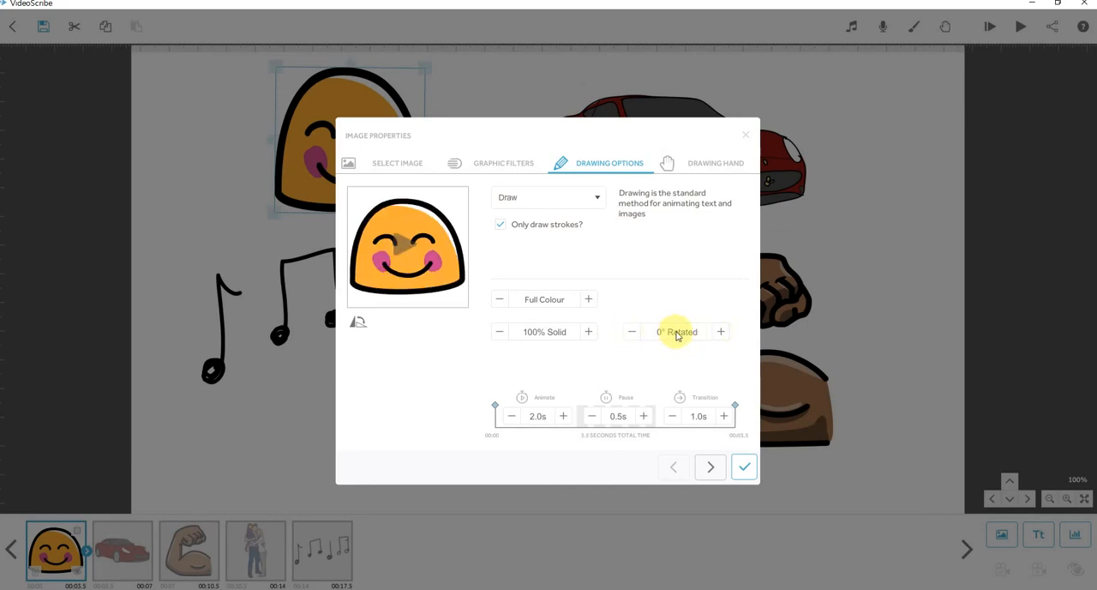
{"action": "left_click", "coordinate": [660, 334]}
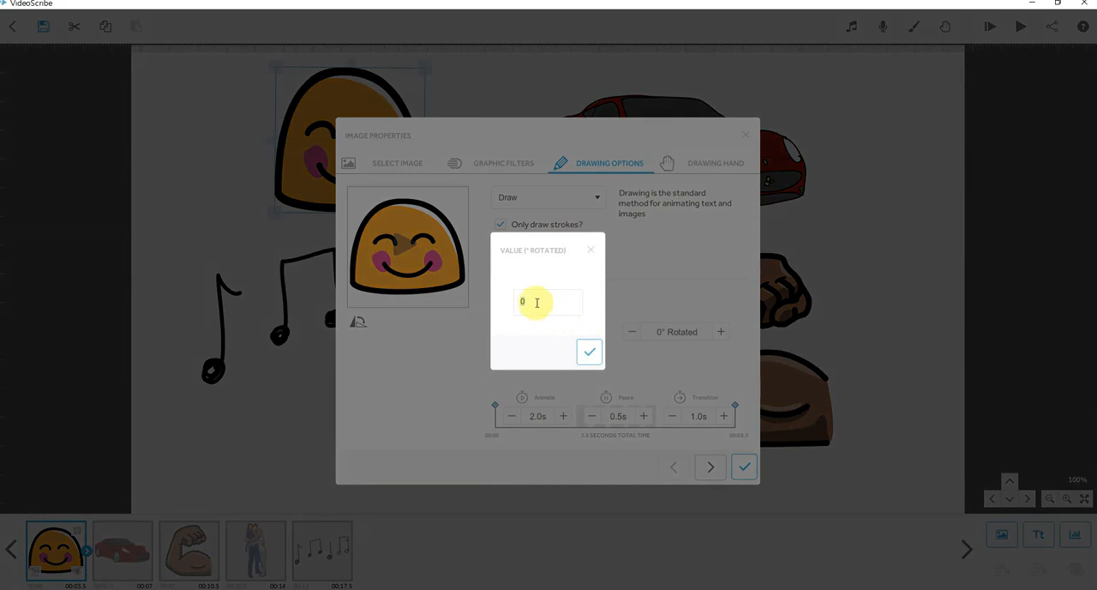
{"action": "type", "text": "90"}
{"action": "left_click", "coordinate": [589, 351]}
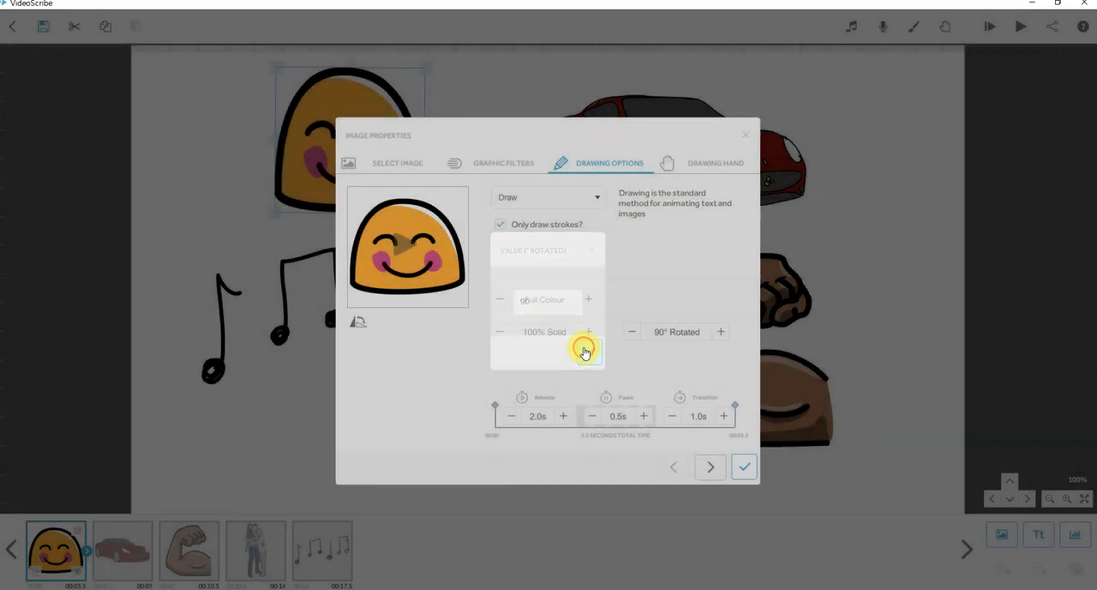
{"action": "left_click", "coordinate": [681, 335]}
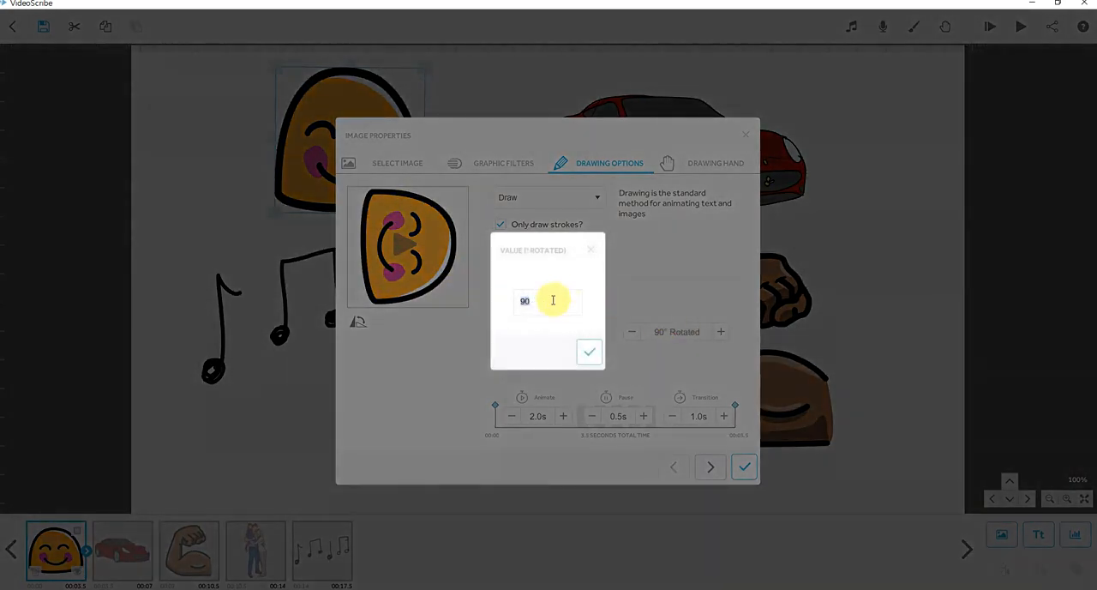
{"action": "left_click", "coordinate": [589, 352]}
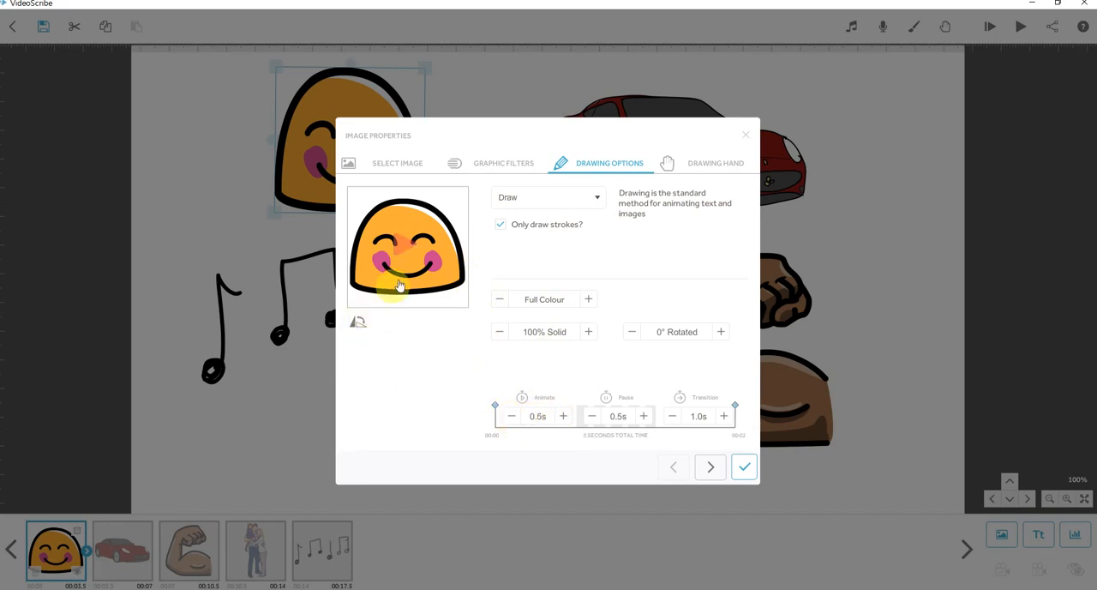
Preview the smiley's drawing with animation times of 0.5 s and 6 s, and set the time back to 2 s.
{"action": "left_click", "coordinate": [402, 247]}
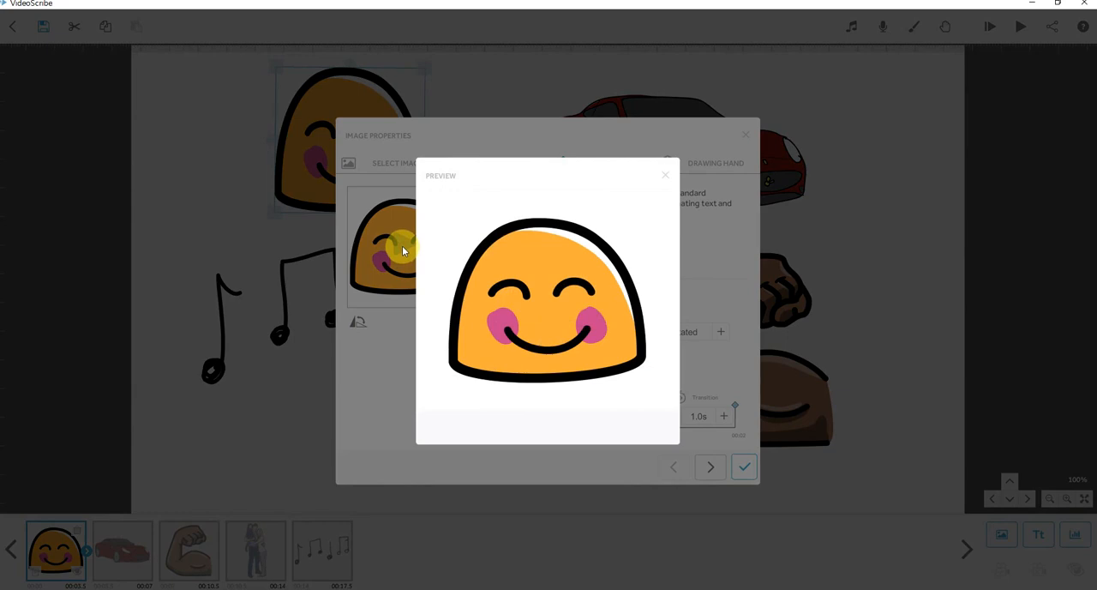
{"action": "left_click", "coordinate": [665, 175]}
{"action": "left_click", "coordinate": [537, 416]}
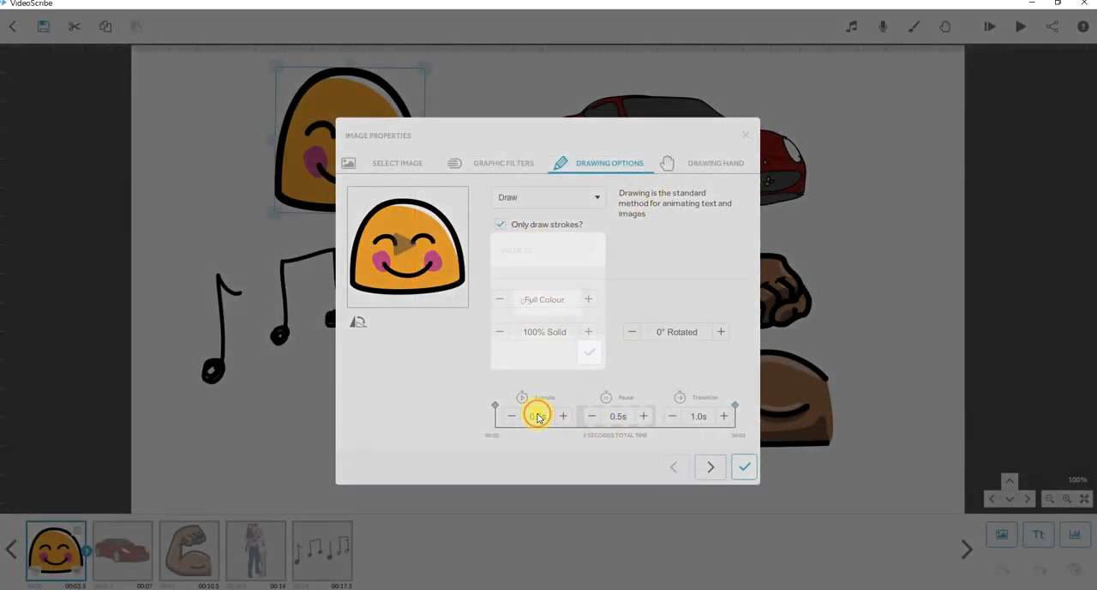
{"action": "type", "text": "6"}
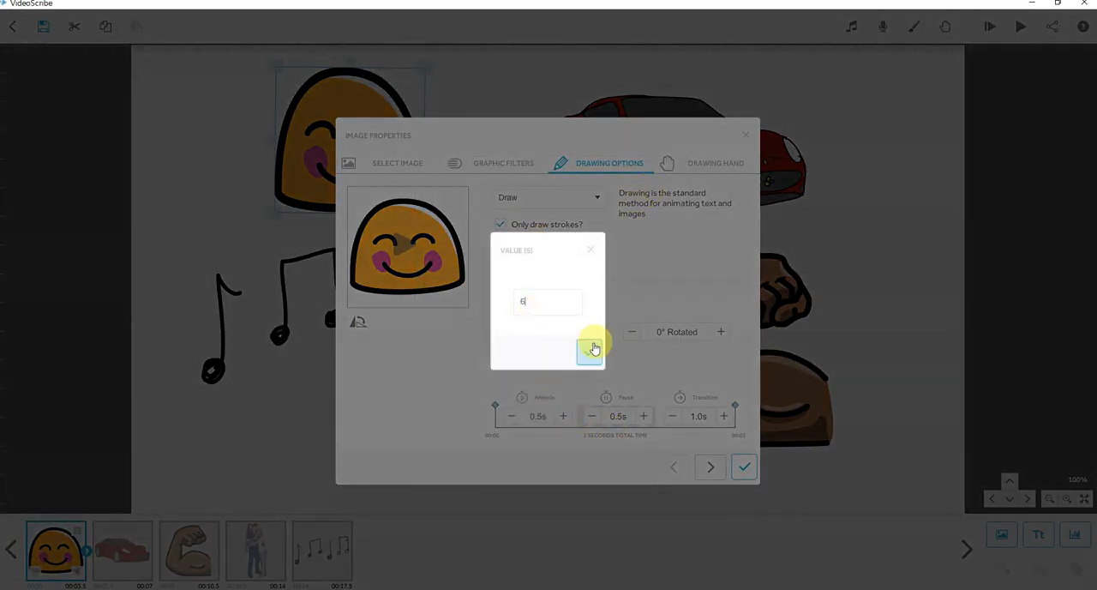
{"action": "left_click", "coordinate": [590, 352]}
{"action": "left_click", "coordinate": [403, 251]}
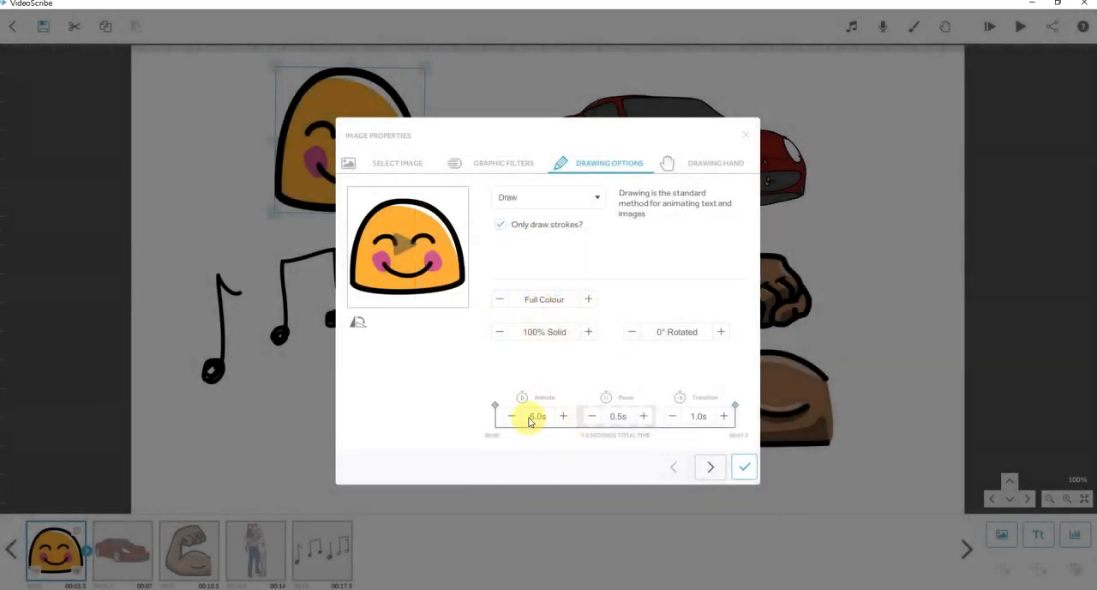
{"action": "left_click", "coordinate": [529, 422]}
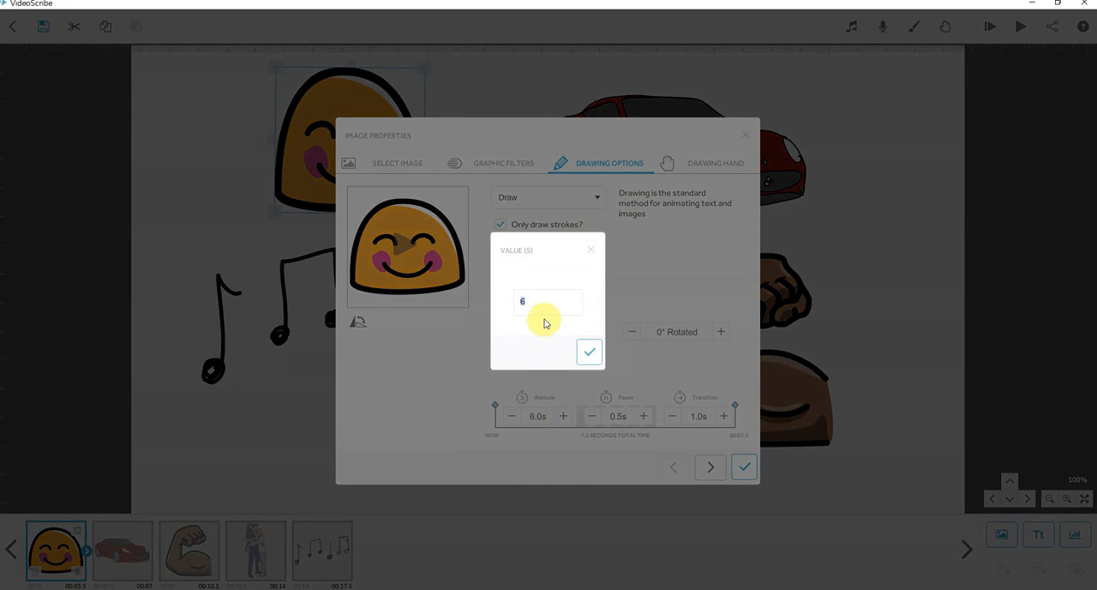
{"action": "type", "text": "2"}
{"action": "left_click", "coordinate": [589, 351]}
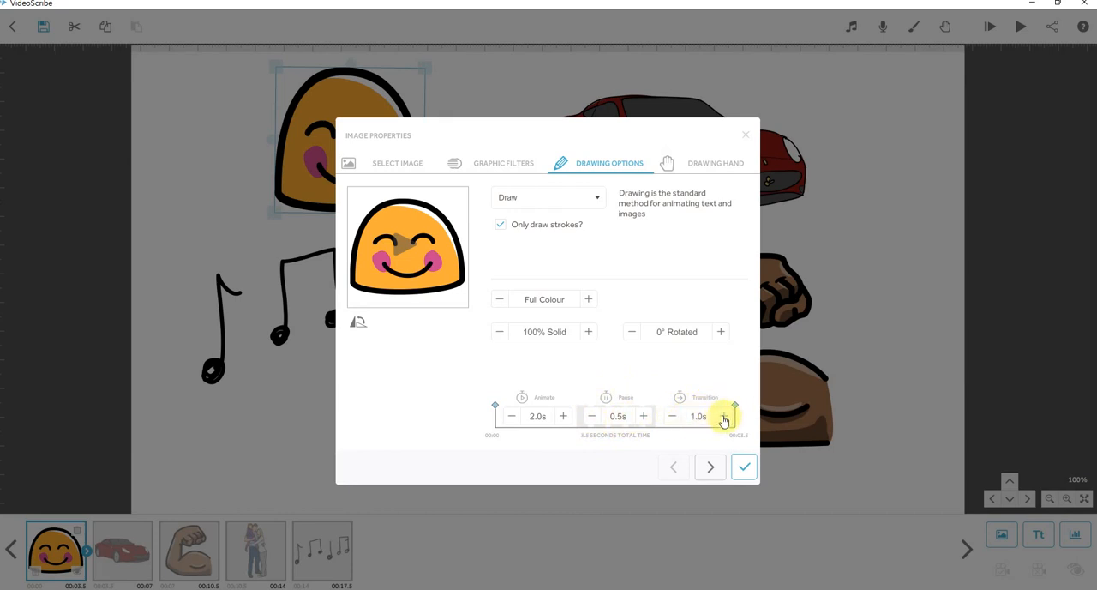
Try the flipped orientations of the smiley and return it to its upright position.
{"action": "left_click", "coordinate": [359, 322]}
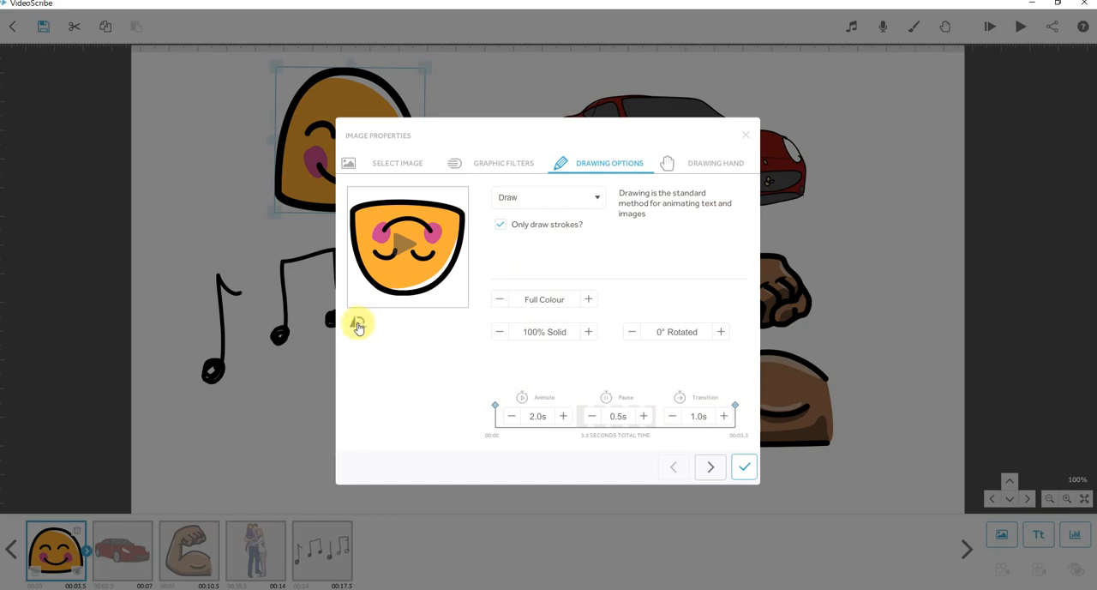
{"action": "left_click", "coordinate": [358, 324]}
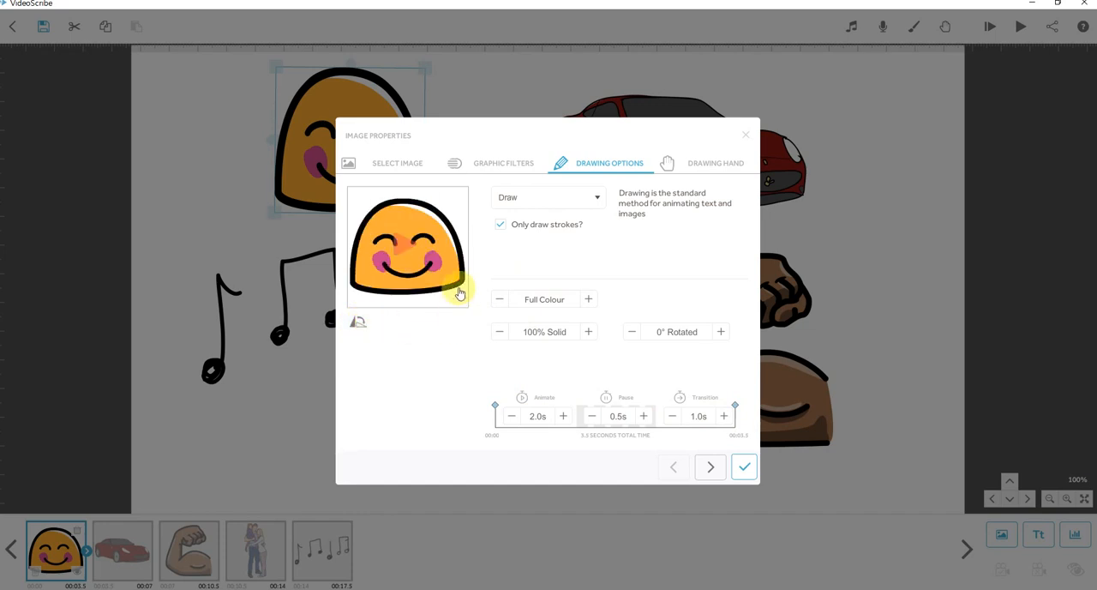
Switch the smiley's animation to Move In, entering downward from above the canvas, and preview it.
{"action": "left_click", "coordinate": [600, 198]}
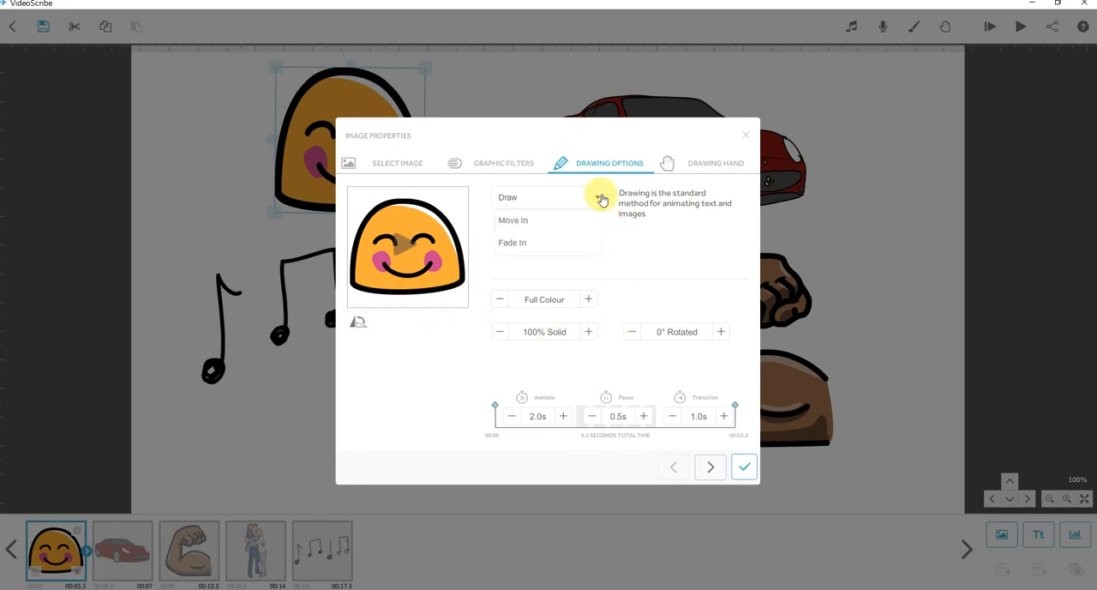
{"action": "left_click", "coordinate": [545, 221]}
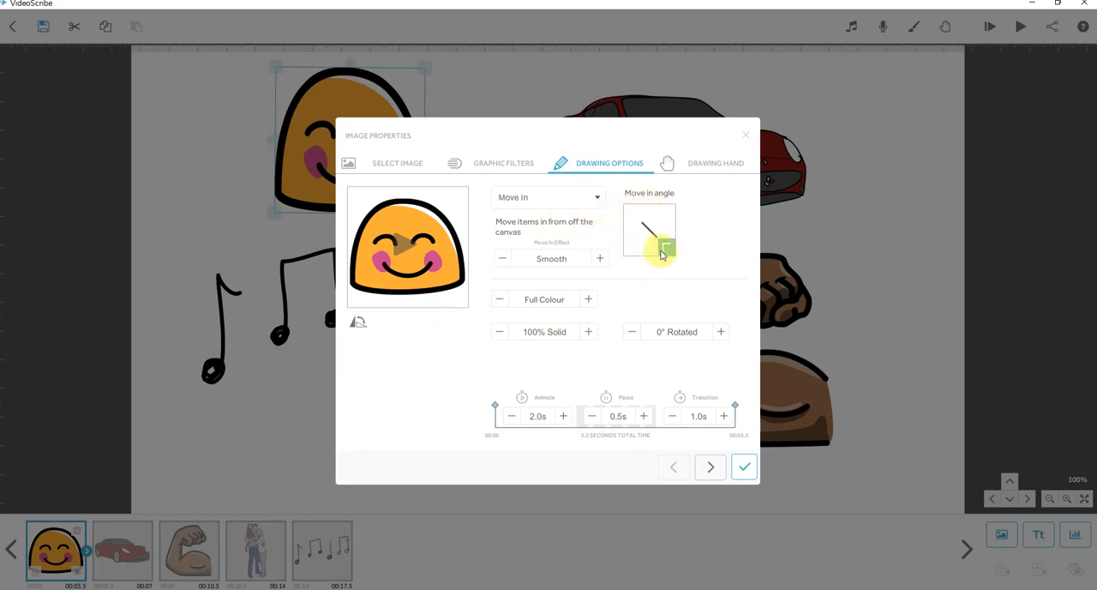
{"action": "left_click", "coordinate": [650, 215]}
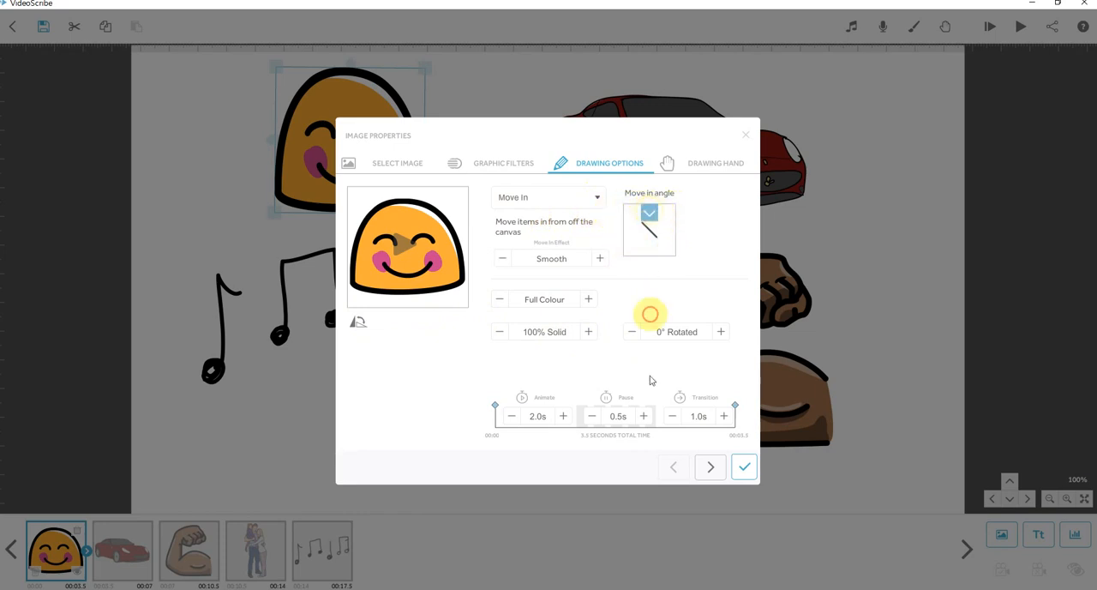
{"action": "left_click", "coordinate": [403, 249]}
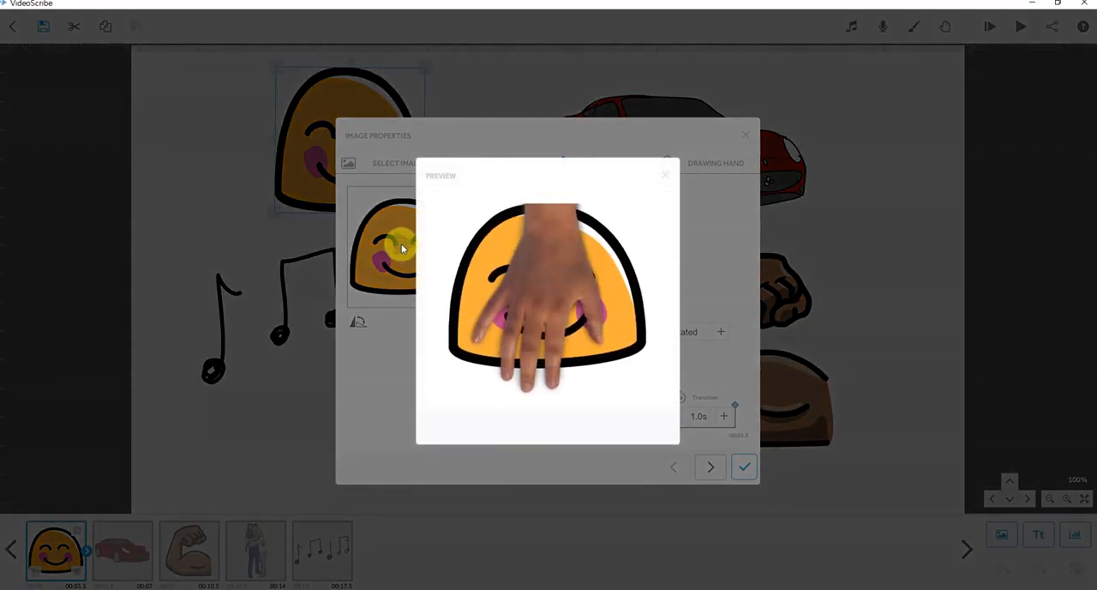
{"action": "left_click", "coordinate": [664, 175]}
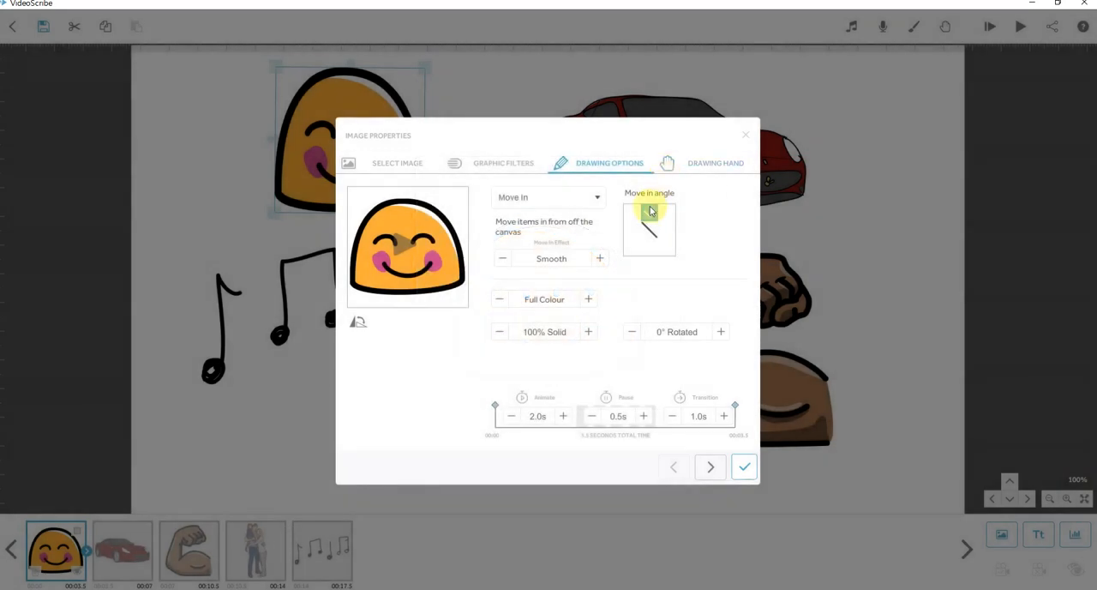
Set the smiley's drawing hand to No Hand and preview the Smooth Move In animation.
{"action": "left_click", "coordinate": [727, 168]}
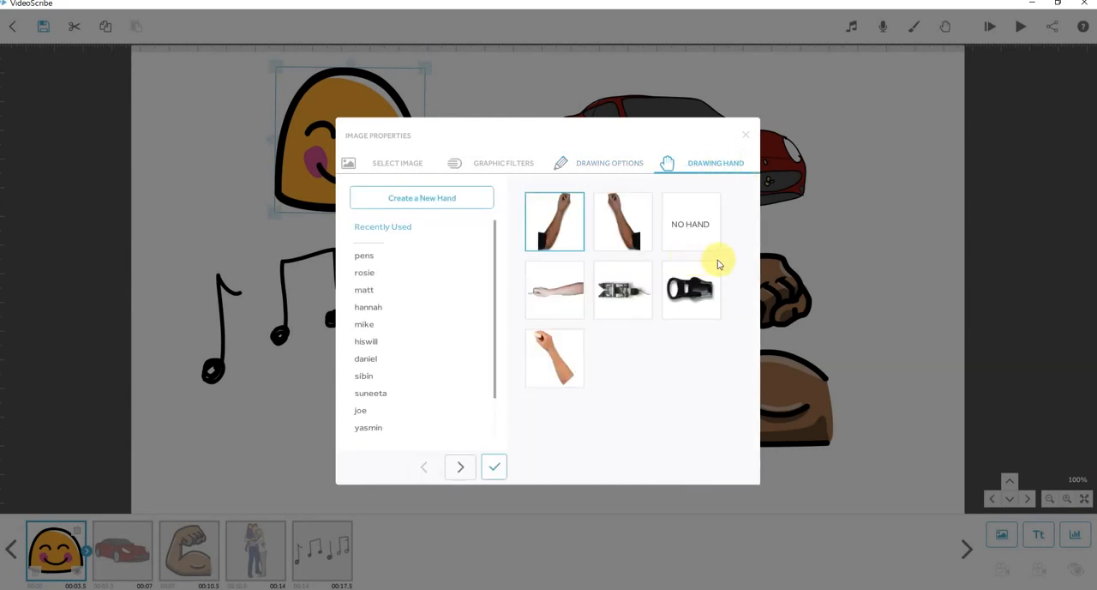
{"action": "left_click", "coordinate": [686, 227]}
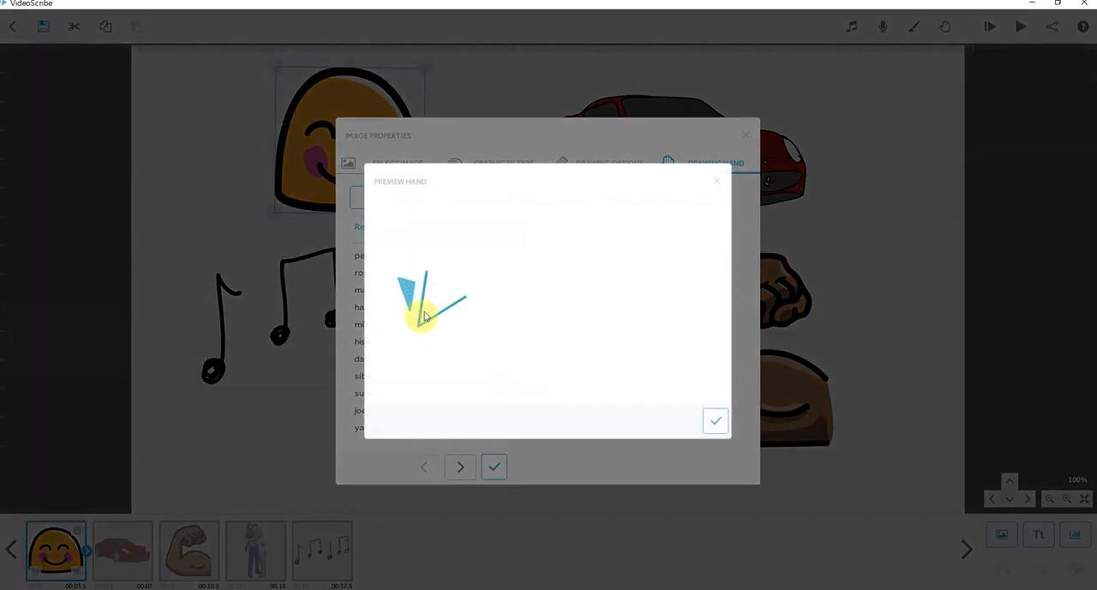
{"action": "left_click", "coordinate": [715, 420]}
{"action": "left_click", "coordinate": [614, 163]}
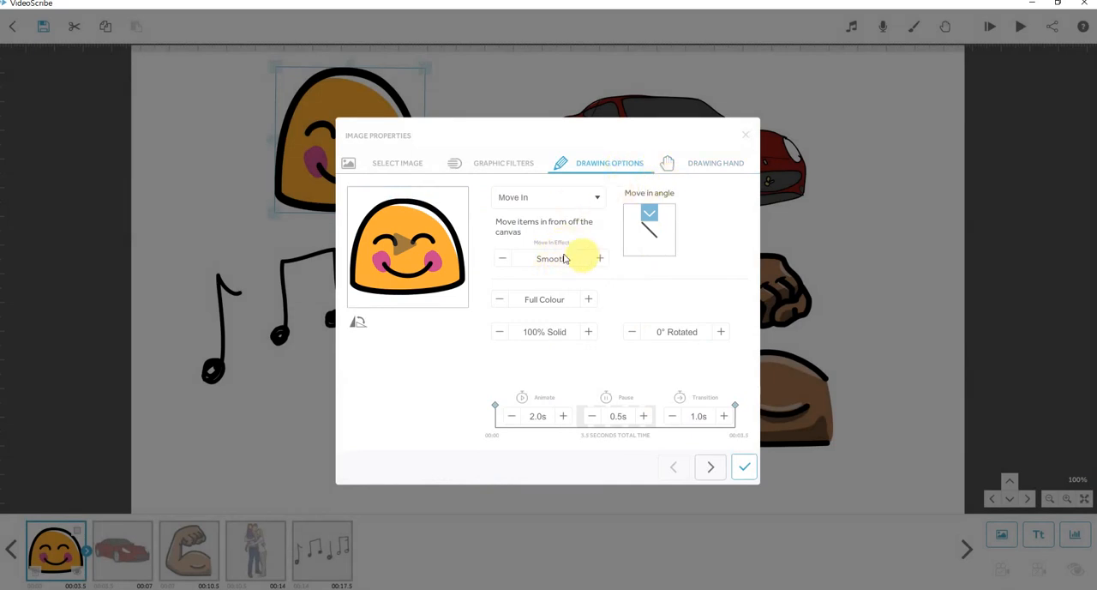
{"action": "left_click", "coordinate": [396, 242]}
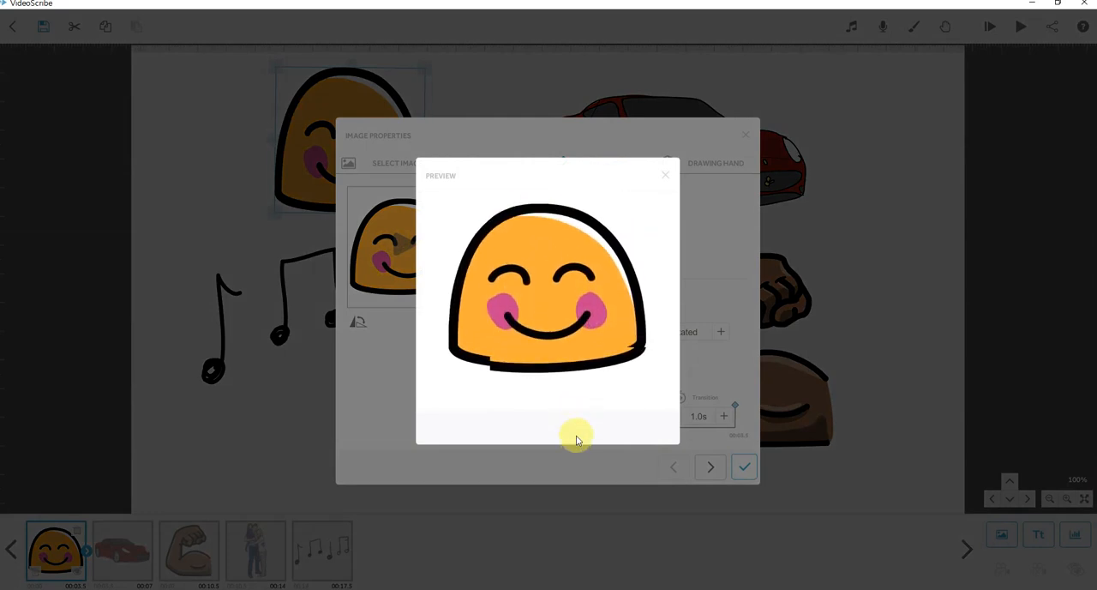
{"action": "left_click", "coordinate": [666, 175]}
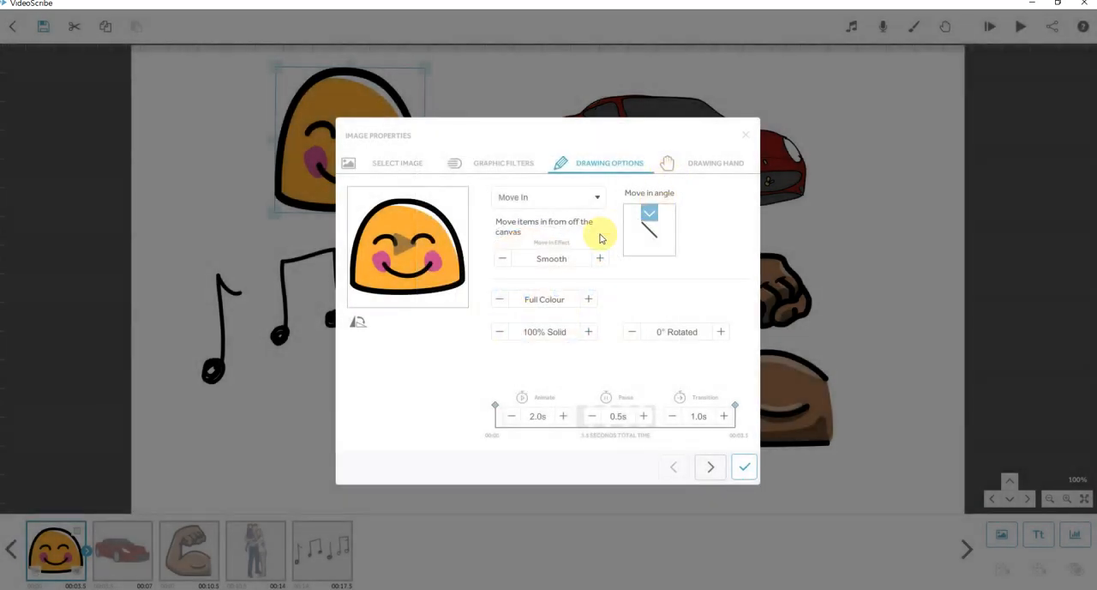
Preview the Overshoot and a further Move In effect on the smiley, and return the effect to Smooth.
{"action": "left_click", "coordinate": [409, 250]}
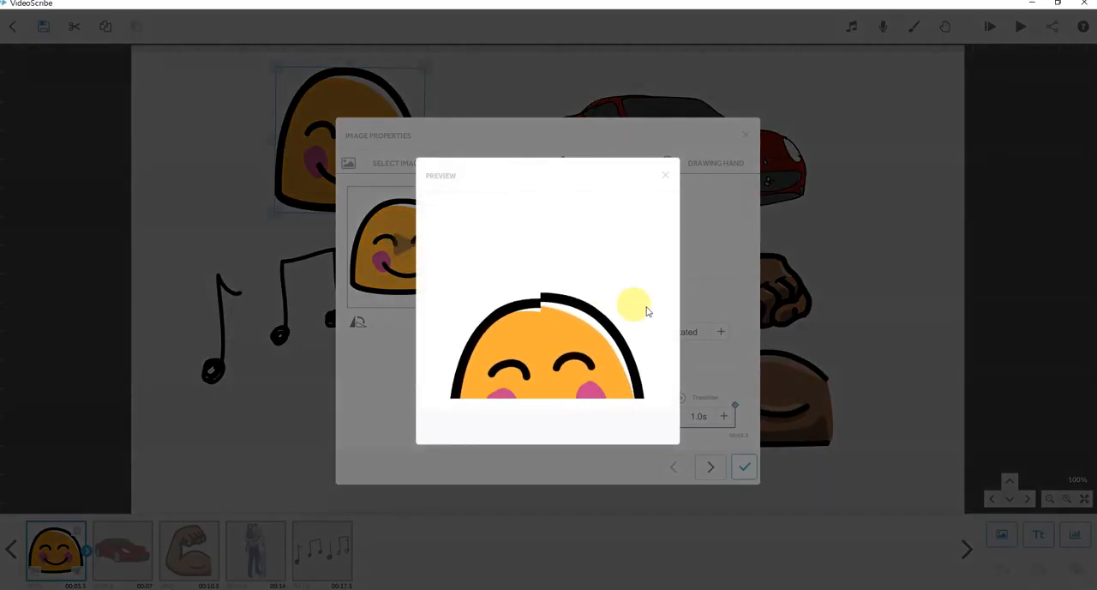
{"action": "left_click", "coordinate": [666, 175]}
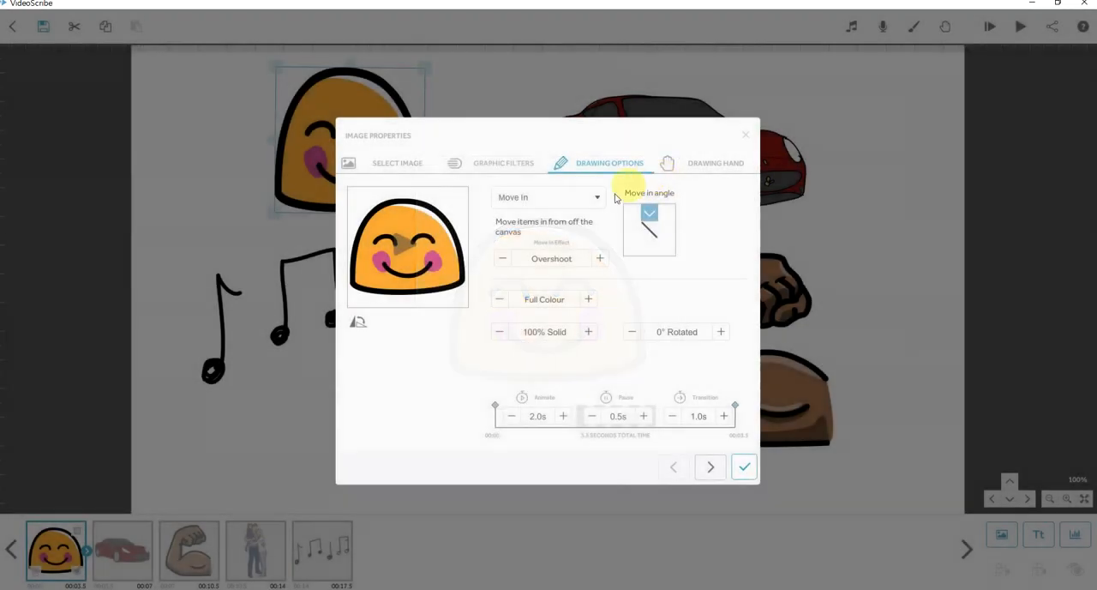
{"action": "left_click", "coordinate": [400, 244]}
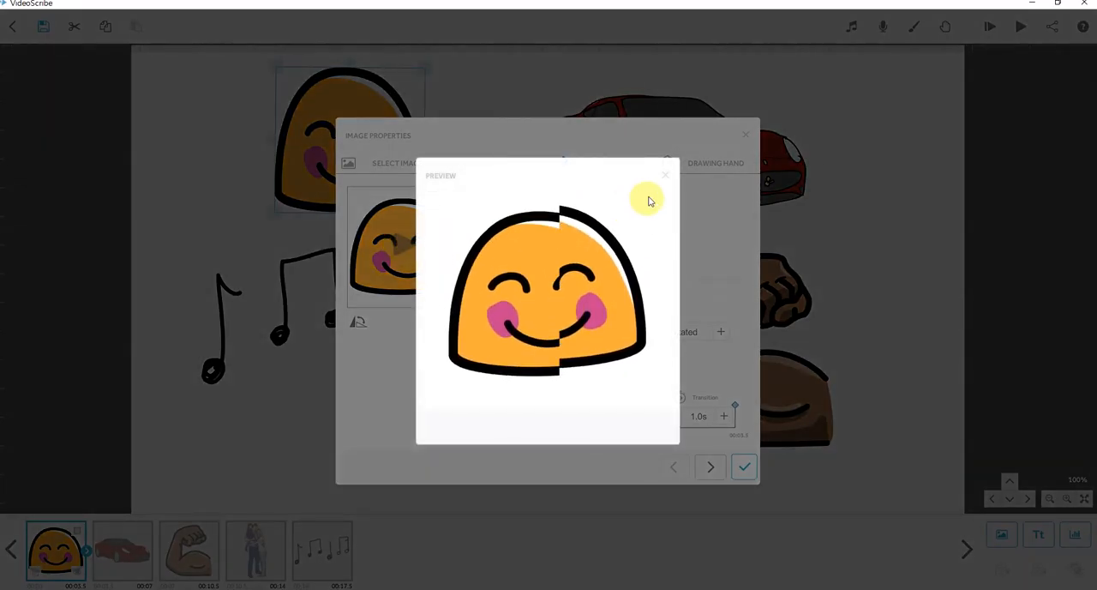
{"action": "left_click", "coordinate": [666, 175]}
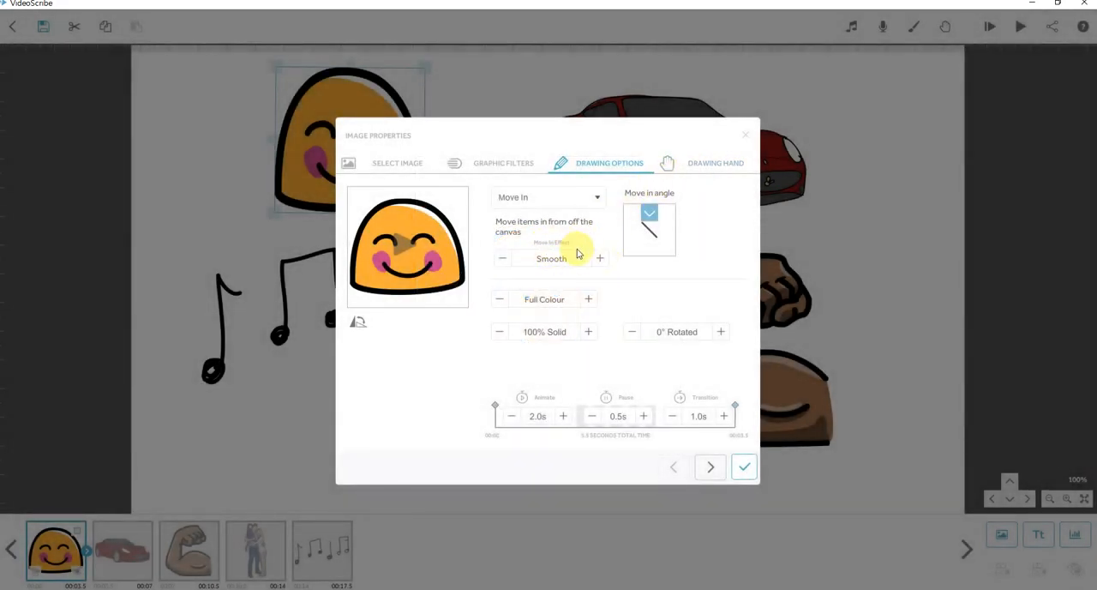
Change the smiley's animation to Fade In and preview it.
{"action": "left_click", "coordinate": [593, 199]}
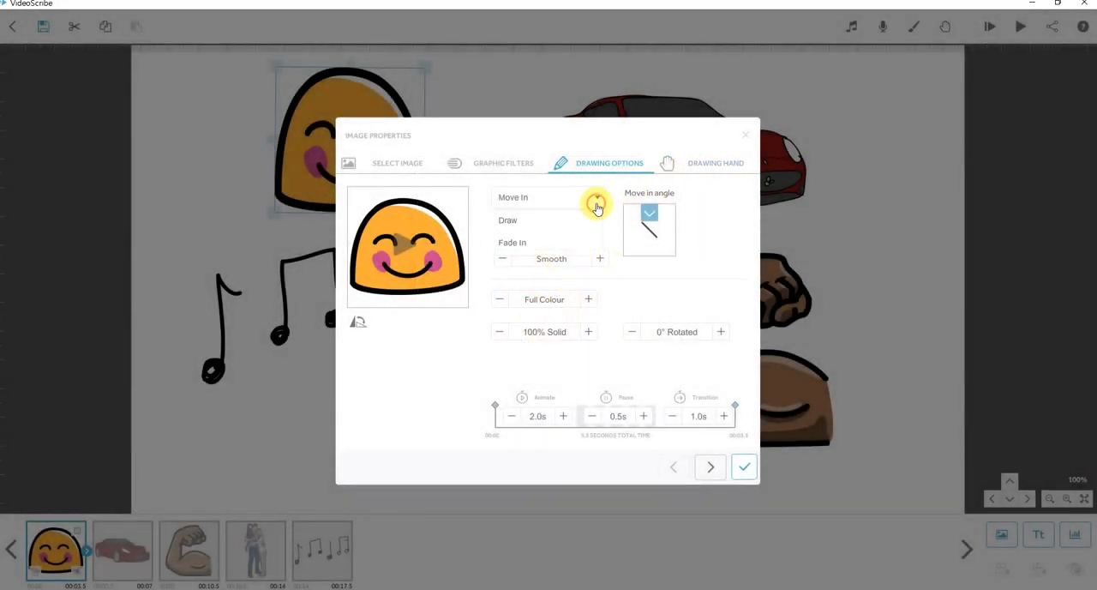
{"action": "left_click", "coordinate": [560, 244]}
{"action": "left_click", "coordinate": [402, 248]}
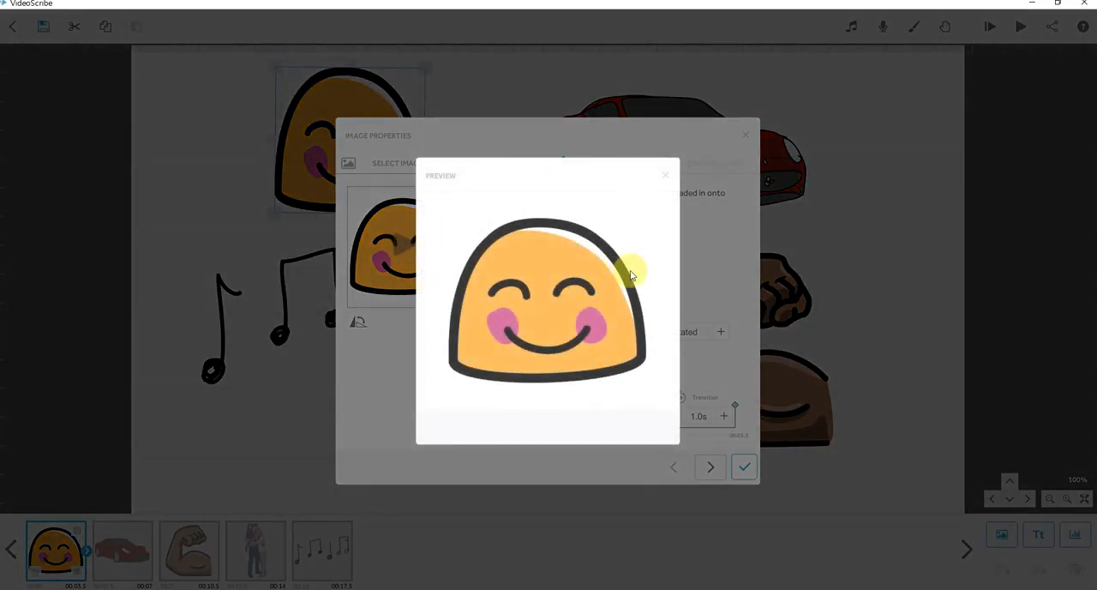
{"action": "left_click", "coordinate": [672, 177]}
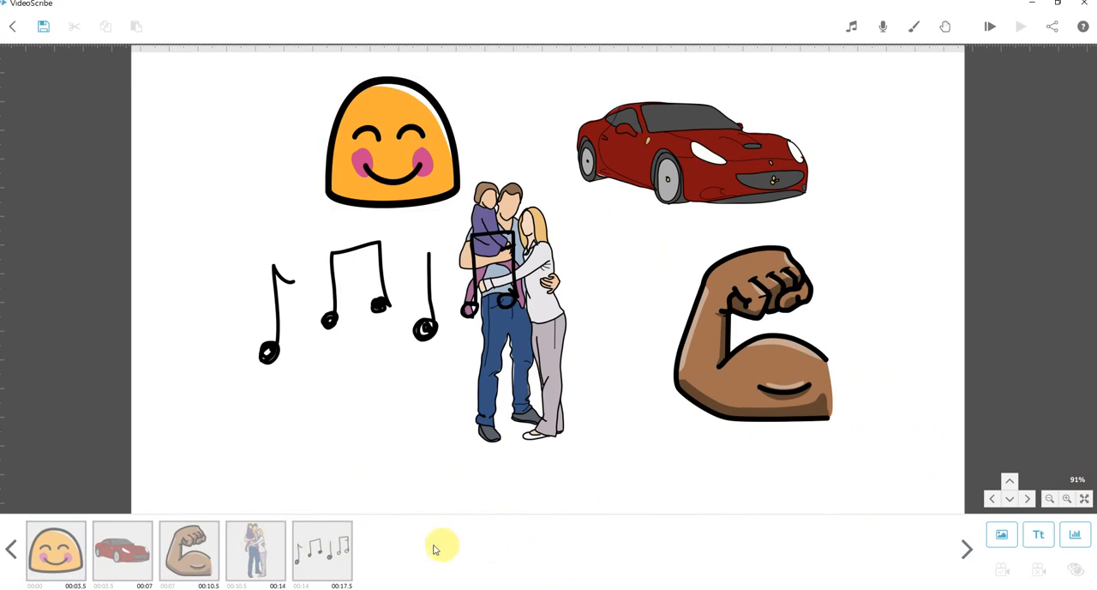
Set the family image's pause time to 3 s and apply the change.
{"action": "left_click", "coordinate": [266, 557]}
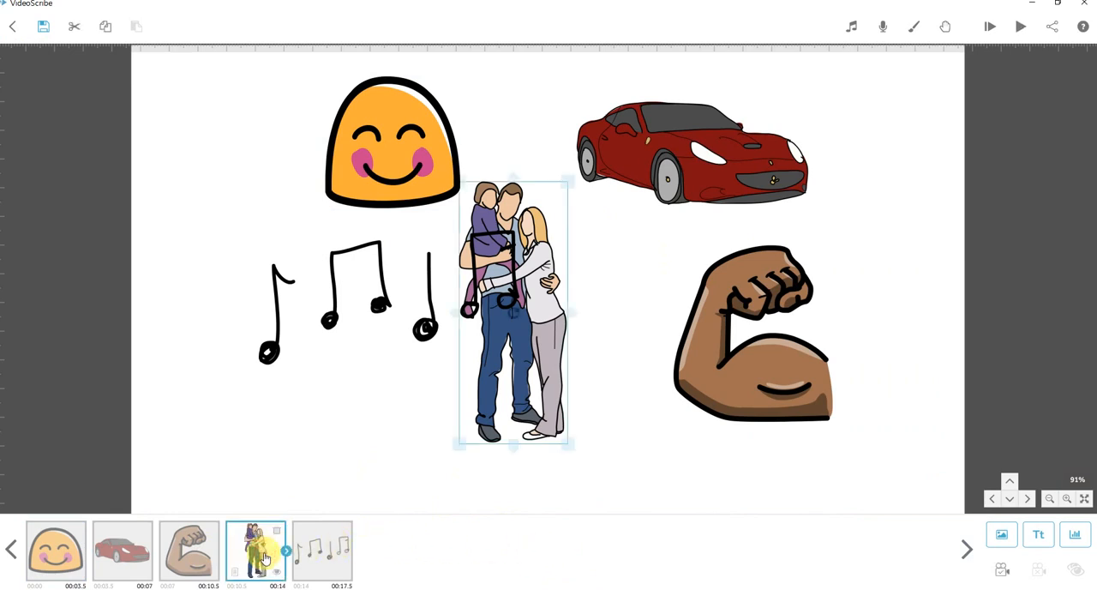
{"action": "left_click", "coordinate": [261, 559]}
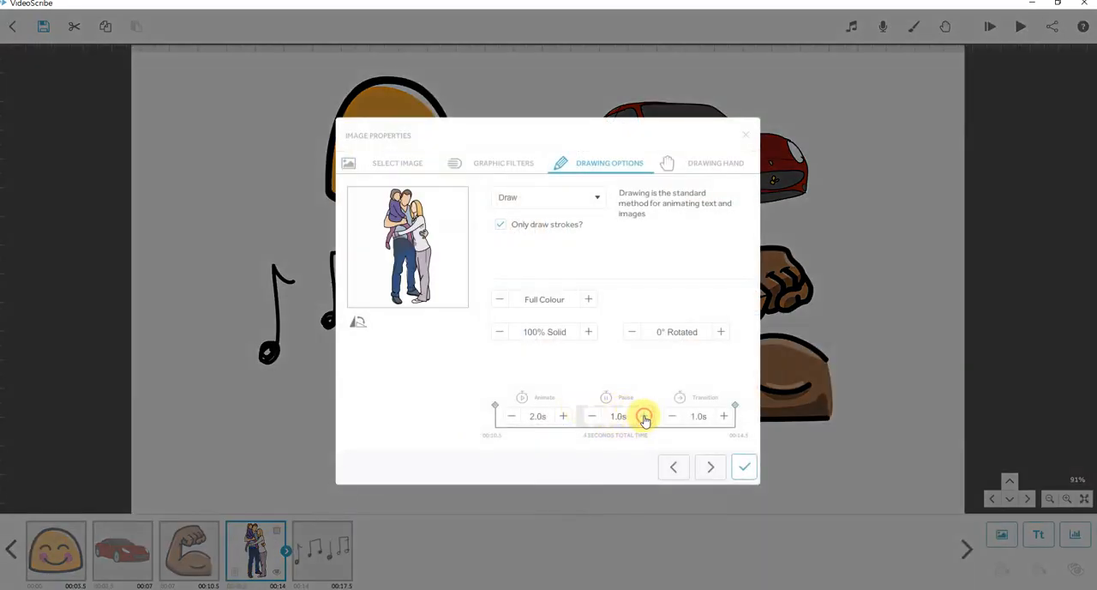
{"action": "left_click", "coordinate": [744, 466]}
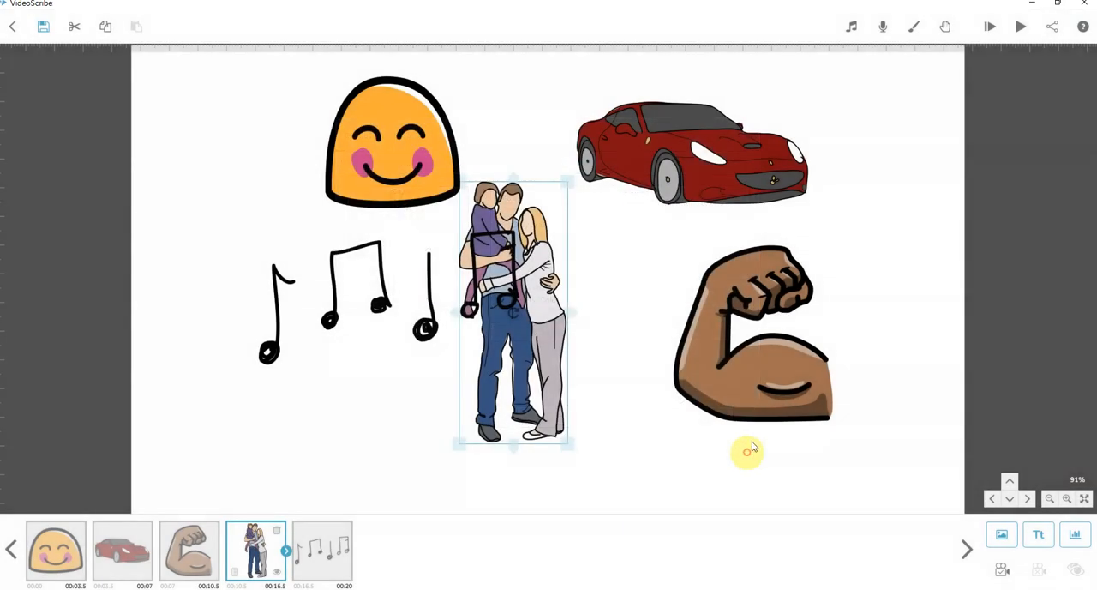
Preview the scribe from the family image to check its pause timing.
{"action": "left_click", "coordinate": [1021, 28]}
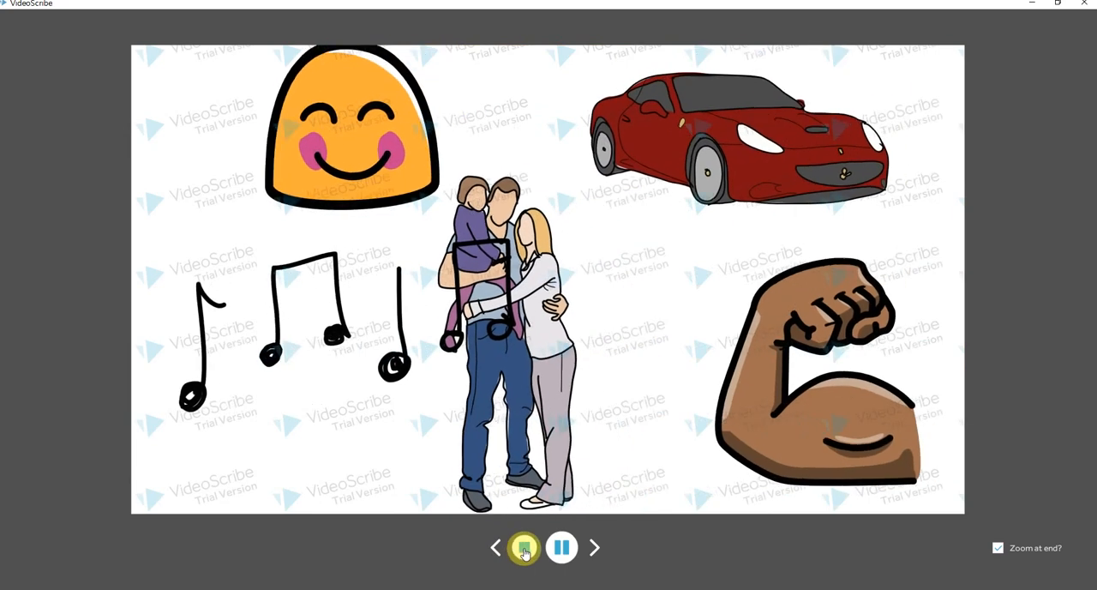
{"action": "left_click", "coordinate": [525, 549]}
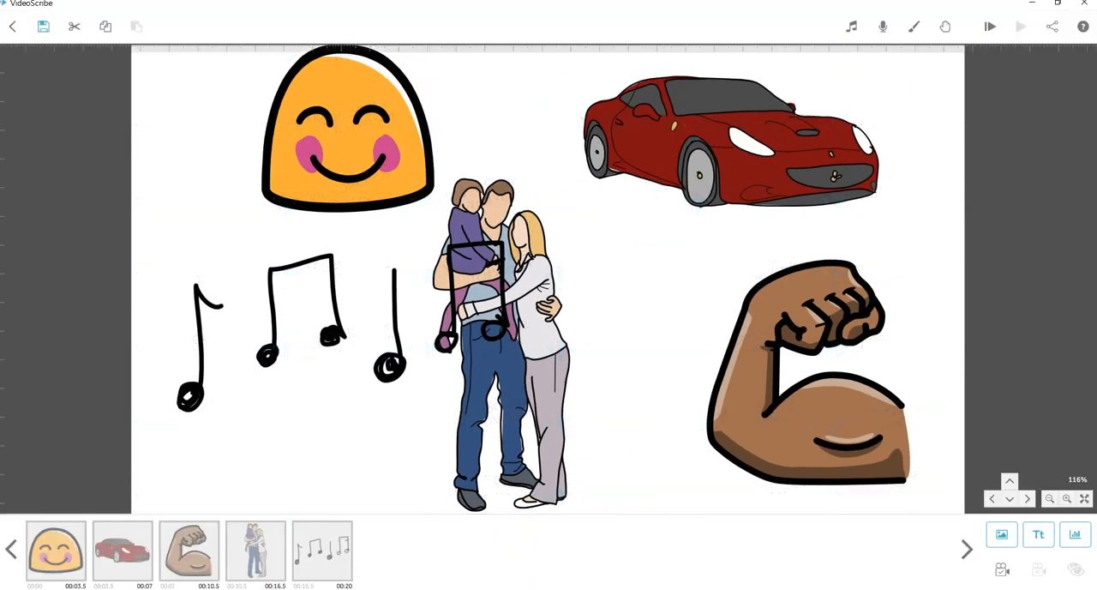
Set the family image's pause to 0.5 s and its transition to 3.0 s, and preview the scribe from it.
{"action": "left_click", "coordinate": [259, 559]}
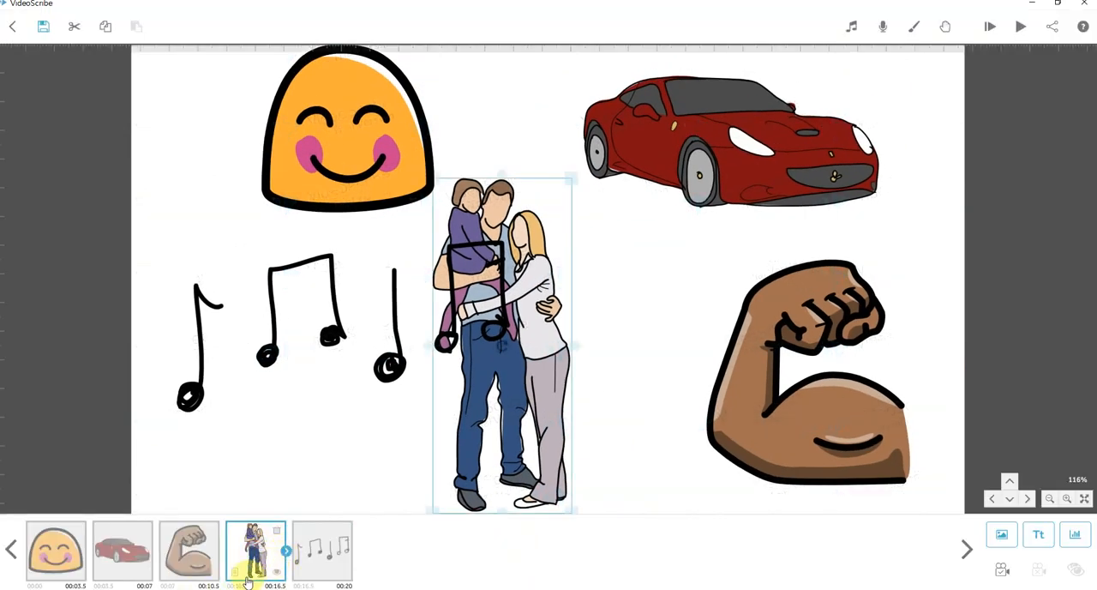
{"action": "double_click", "coordinate": [254, 562]}
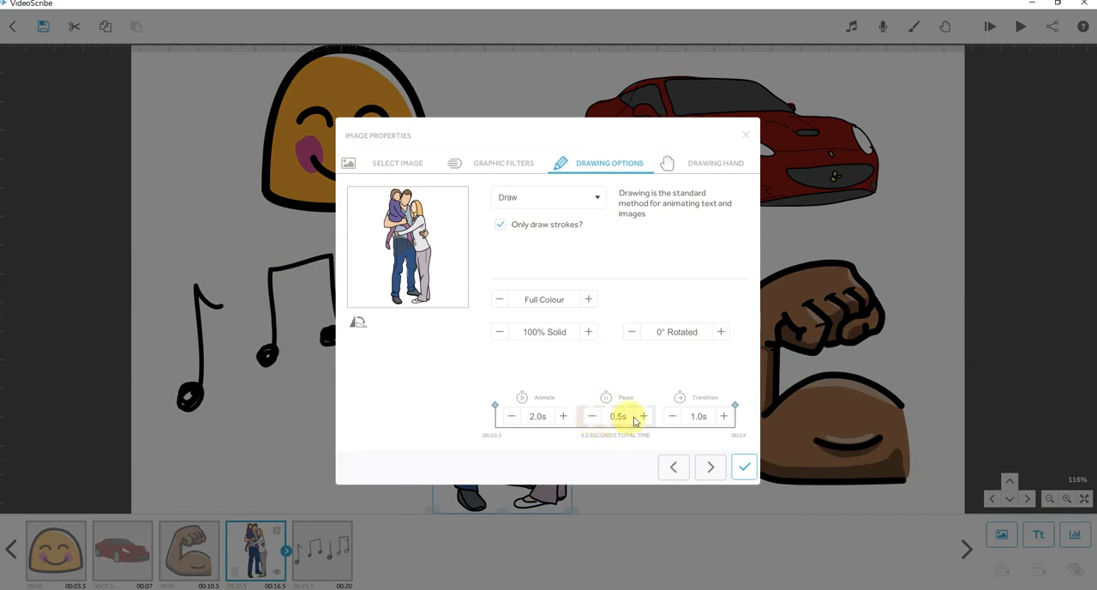
{"action": "left_click", "coordinate": [744, 466]}
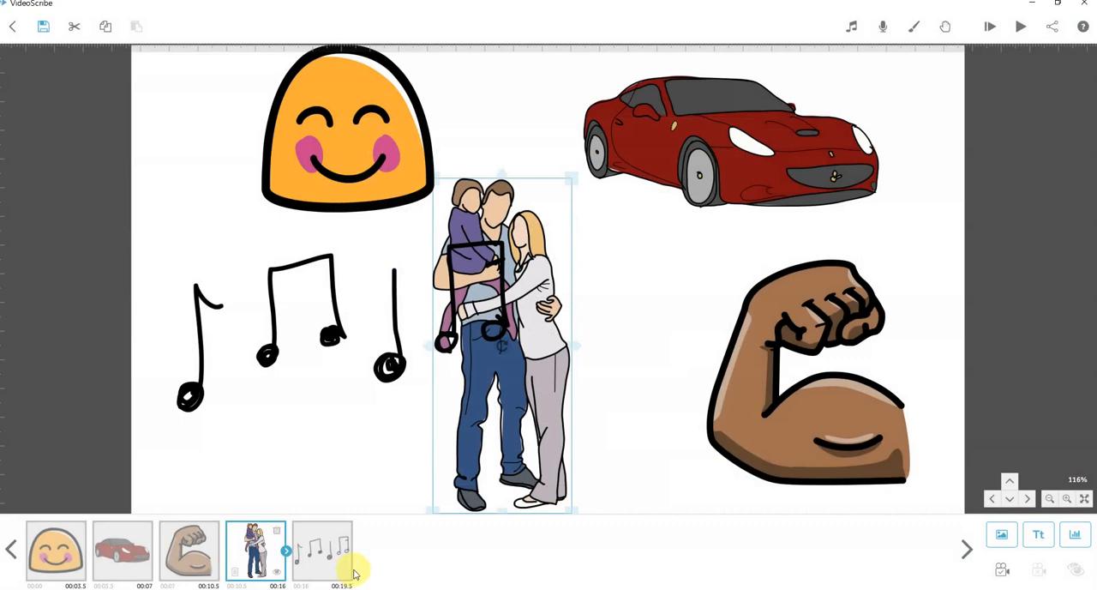
{"action": "left_click", "coordinate": [1027, 30]}
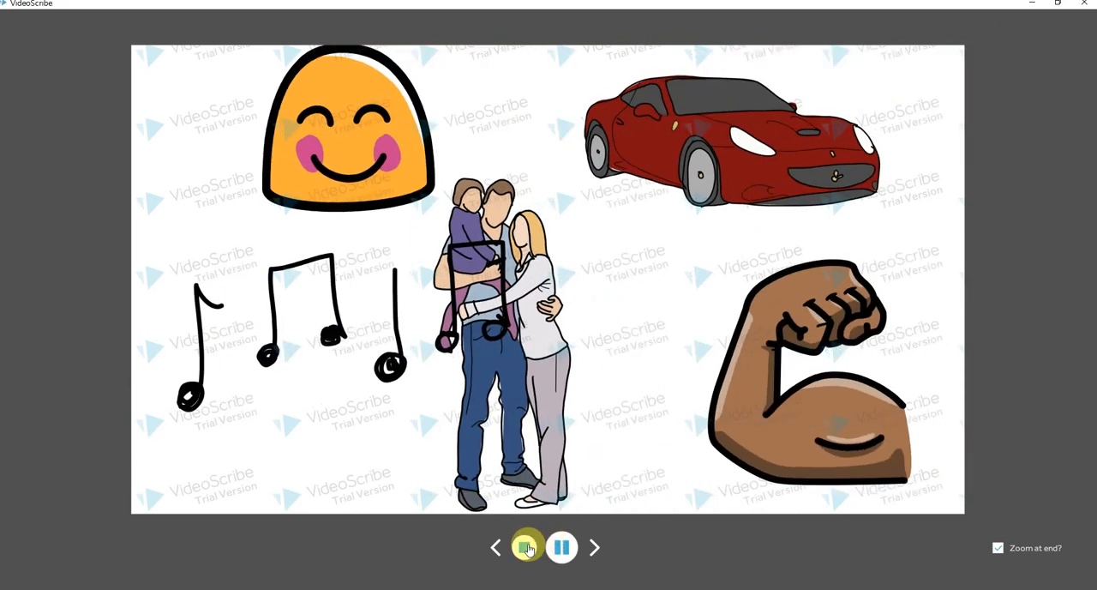
{"action": "left_click", "coordinate": [525, 547]}
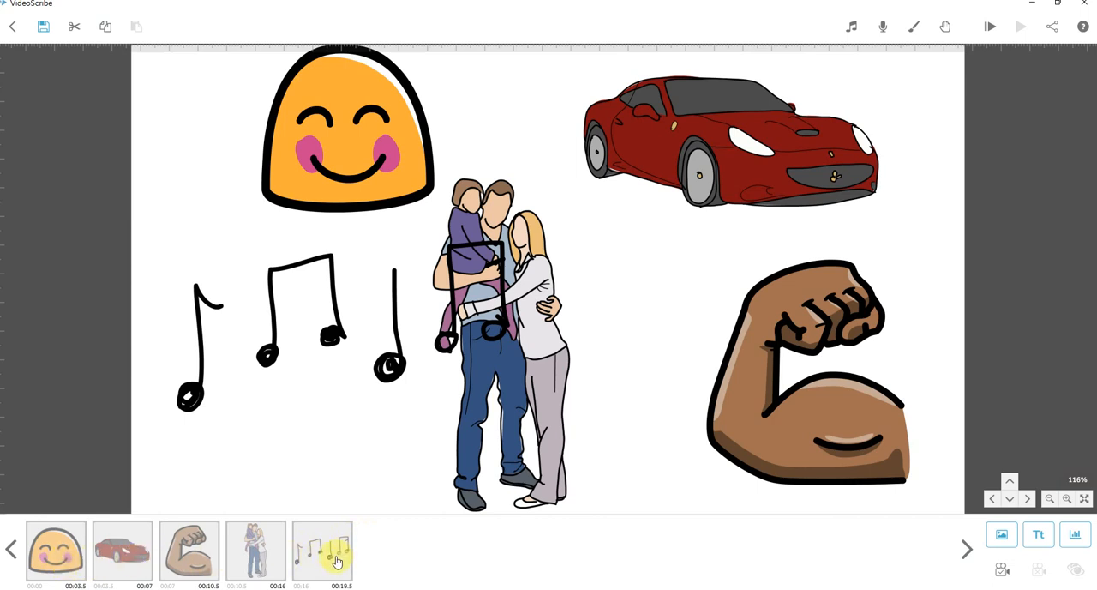
Import the audio file 행복 as the scribe's voiceover and preview the scribe from the start.
{"action": "left_click", "coordinate": [883, 26]}
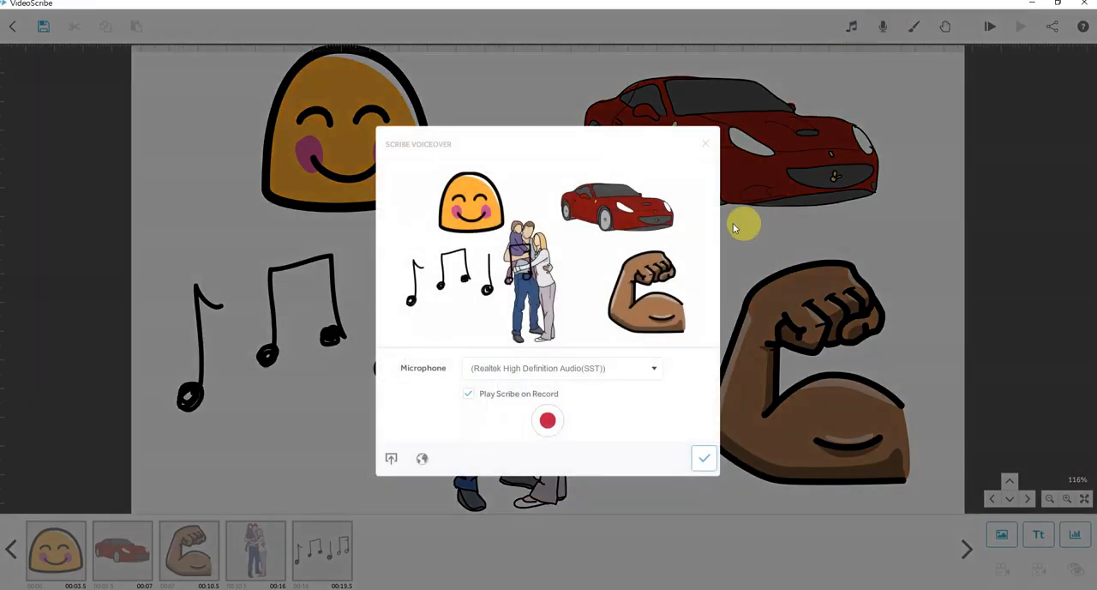
{"action": "left_click", "coordinate": [391, 457]}
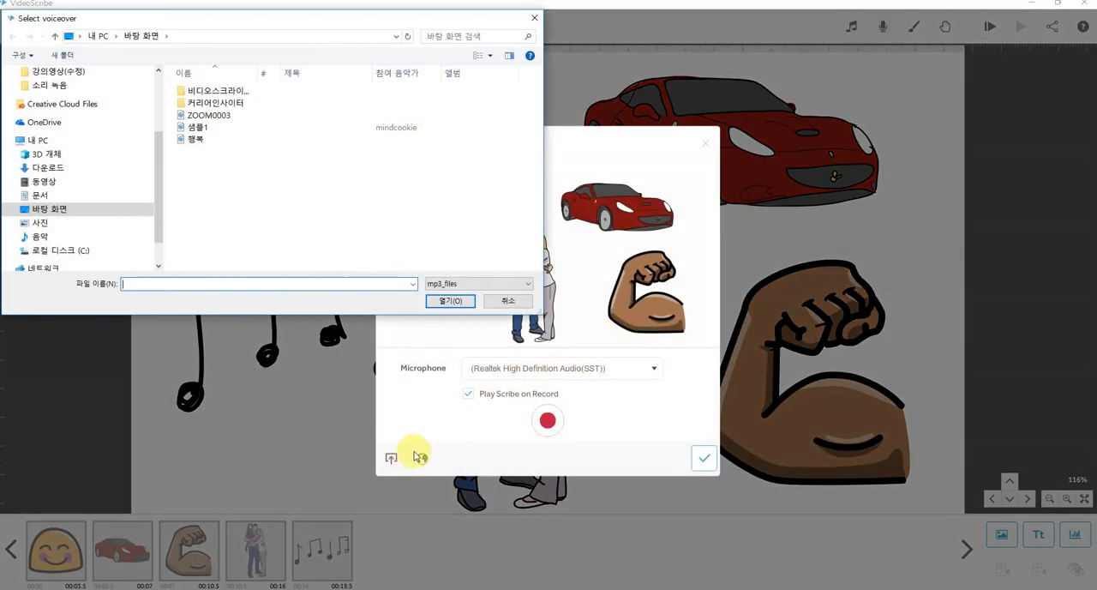
{"action": "left_click", "coordinate": [197, 139]}
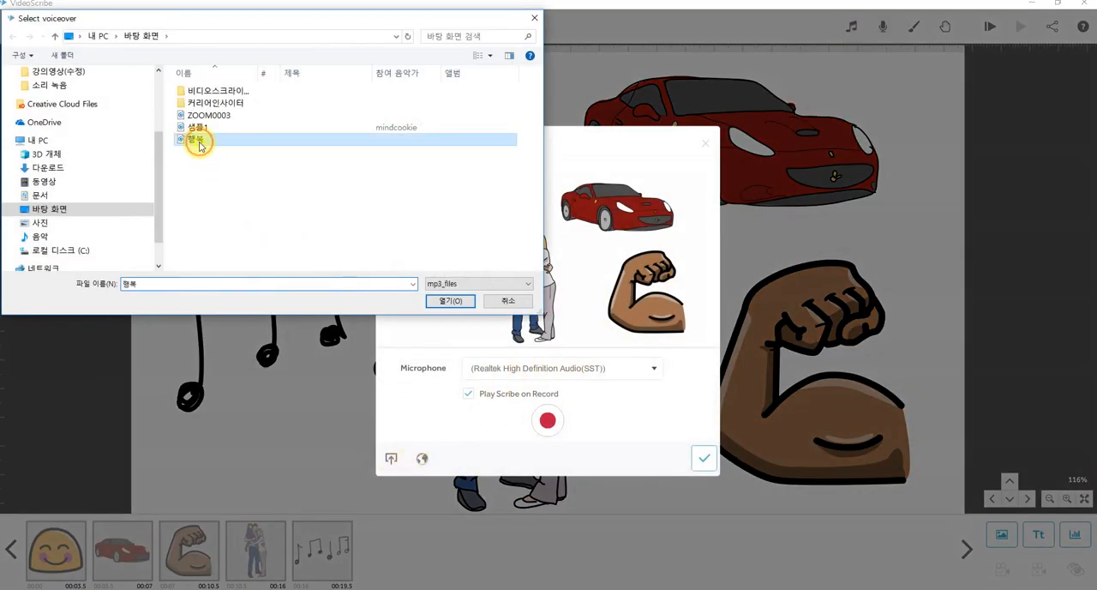
{"action": "left_click", "coordinate": [458, 302]}
{"action": "left_click", "coordinate": [703, 454]}
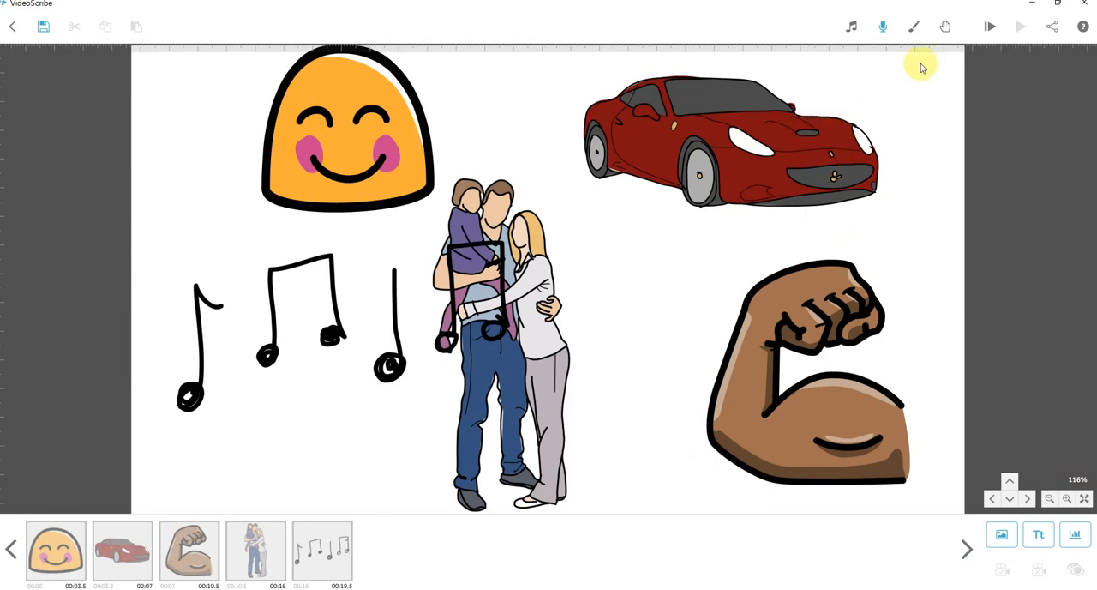
{"action": "left_click", "coordinate": [992, 29]}
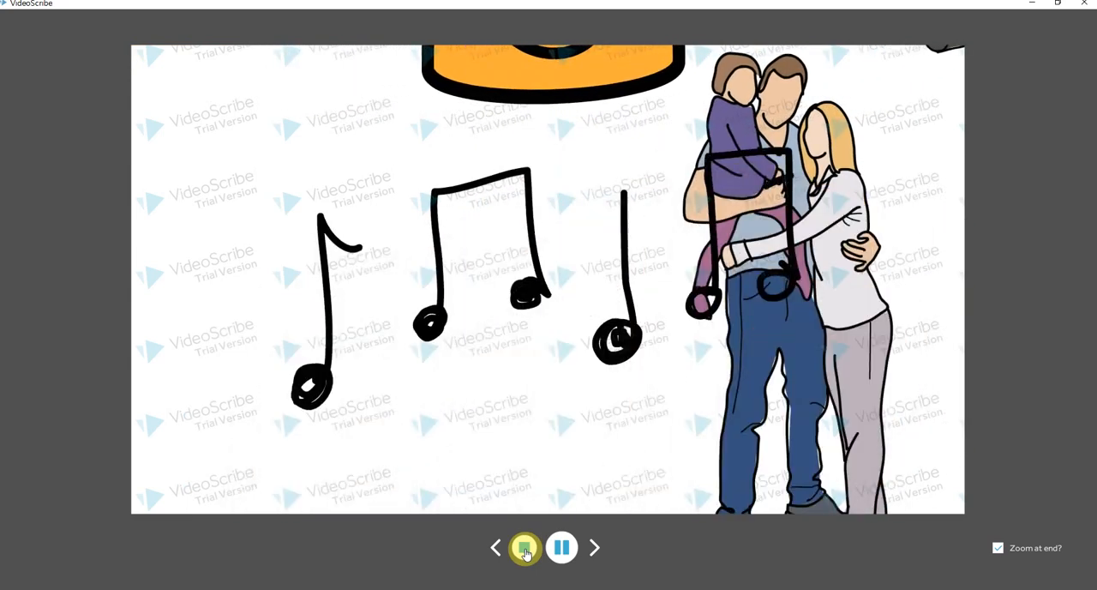
{"action": "left_click", "coordinate": [524, 549]}
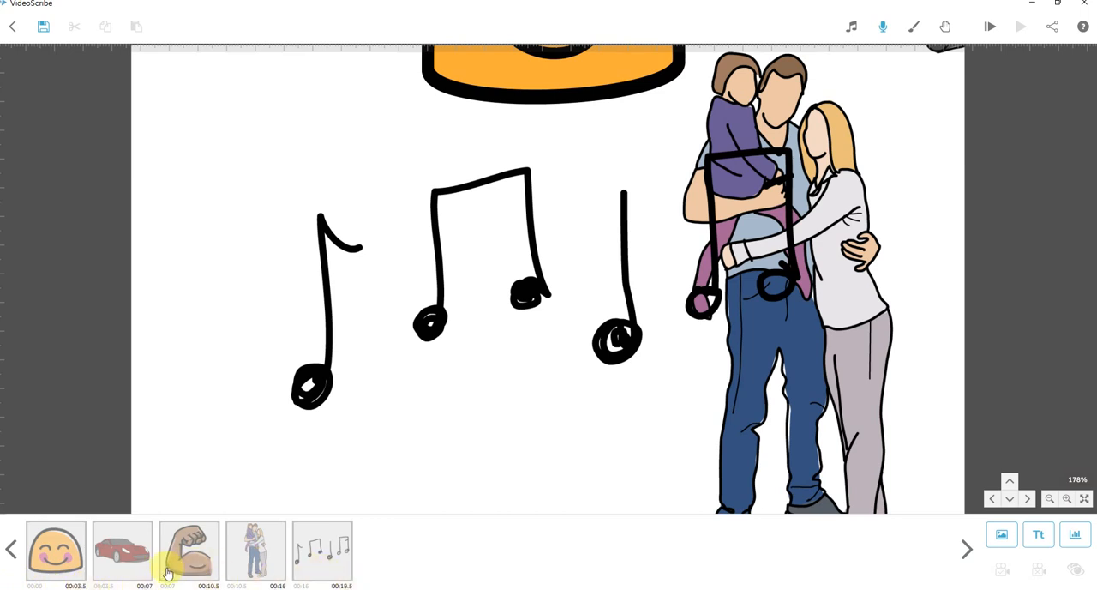
Check the smiley's pause and transition times in the timeline, and preview the scribe from the smiley.
{"action": "left_click", "coordinate": [56, 556]}
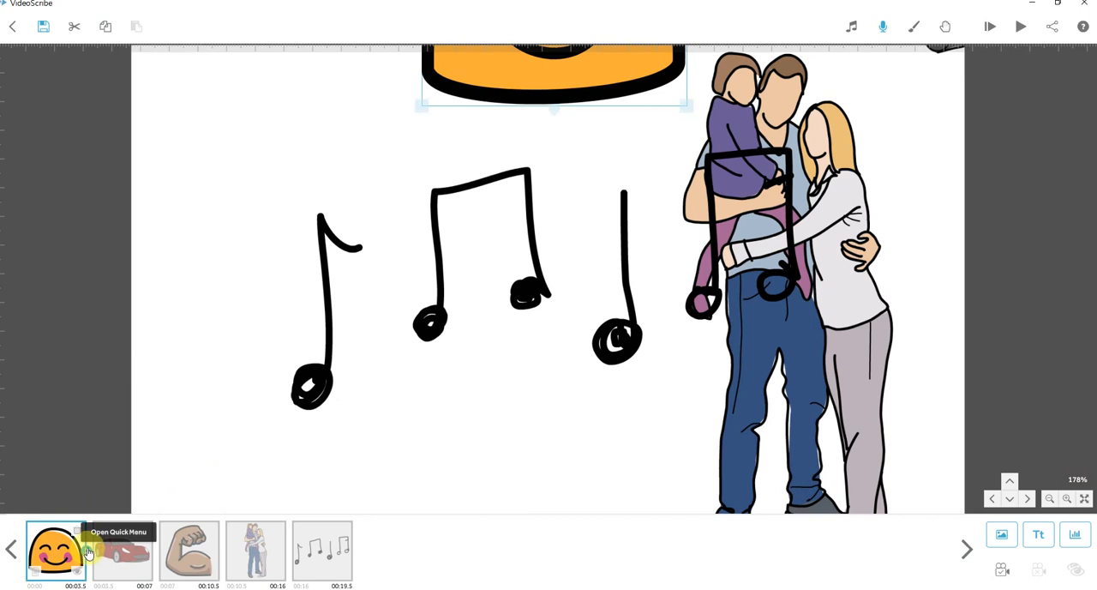
{"action": "left_click", "coordinate": [89, 556]}
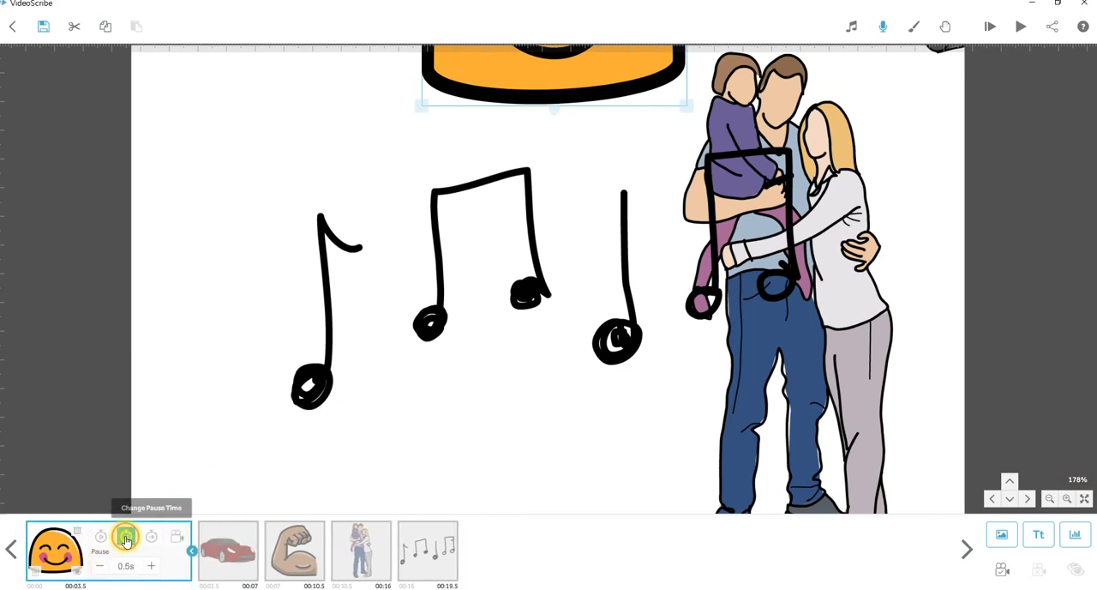
{"action": "left_click", "coordinate": [153, 538]}
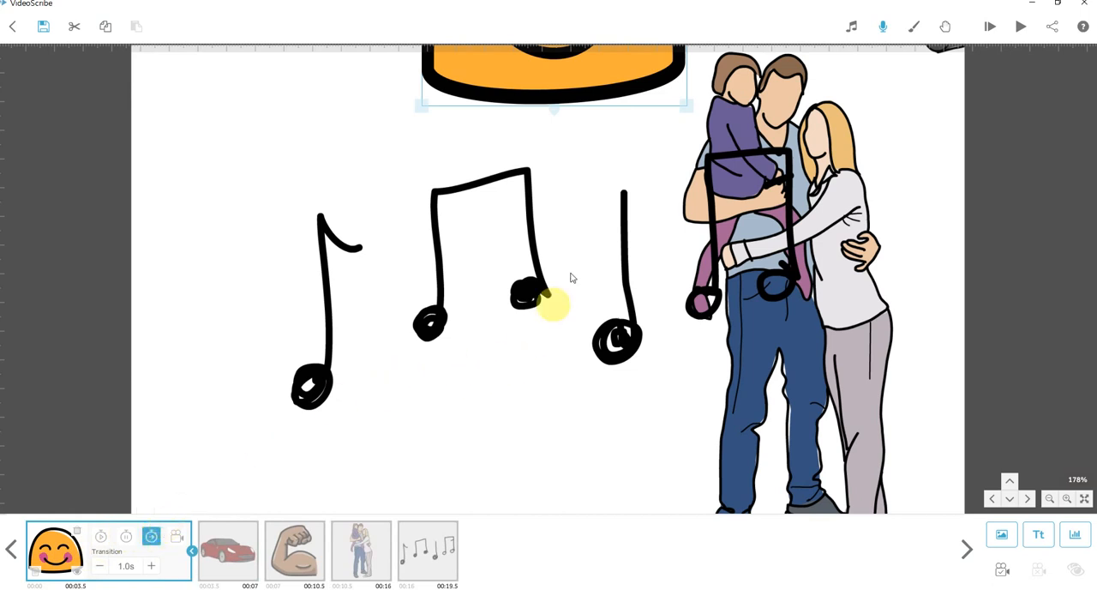
{"action": "left_click_drag", "start_coordinate": [578, 203], "coordinate": [583, 423]}
{"action": "left_click", "coordinate": [1022, 27]}
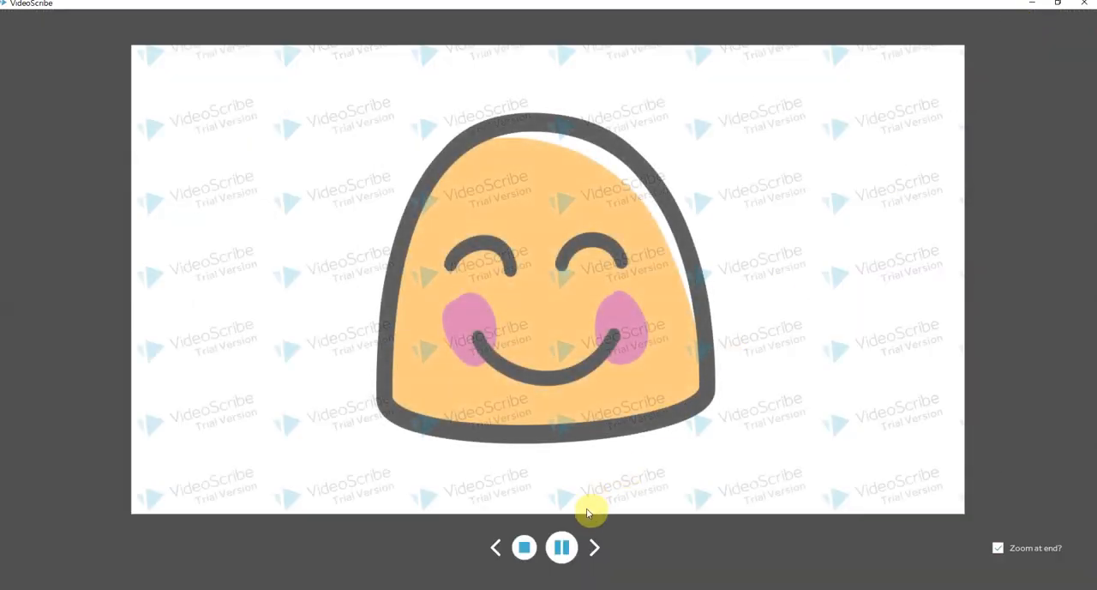
{"action": "left_click", "coordinate": [525, 547]}
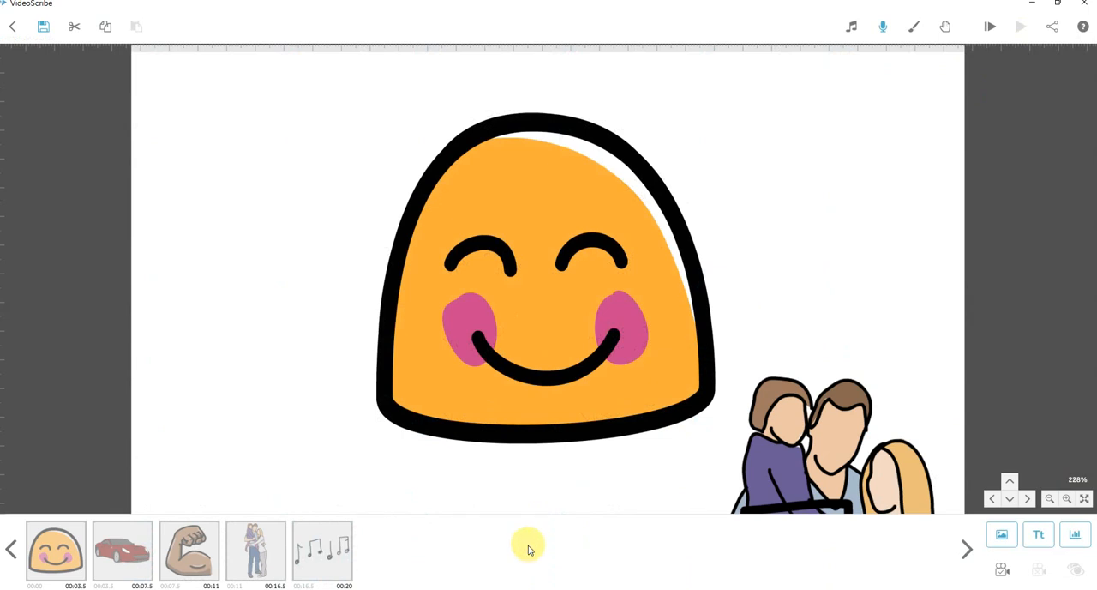
Set the smiley's animate time to 1.0 s and preview the scribe from it.
{"action": "left_click", "coordinate": [59, 561]}
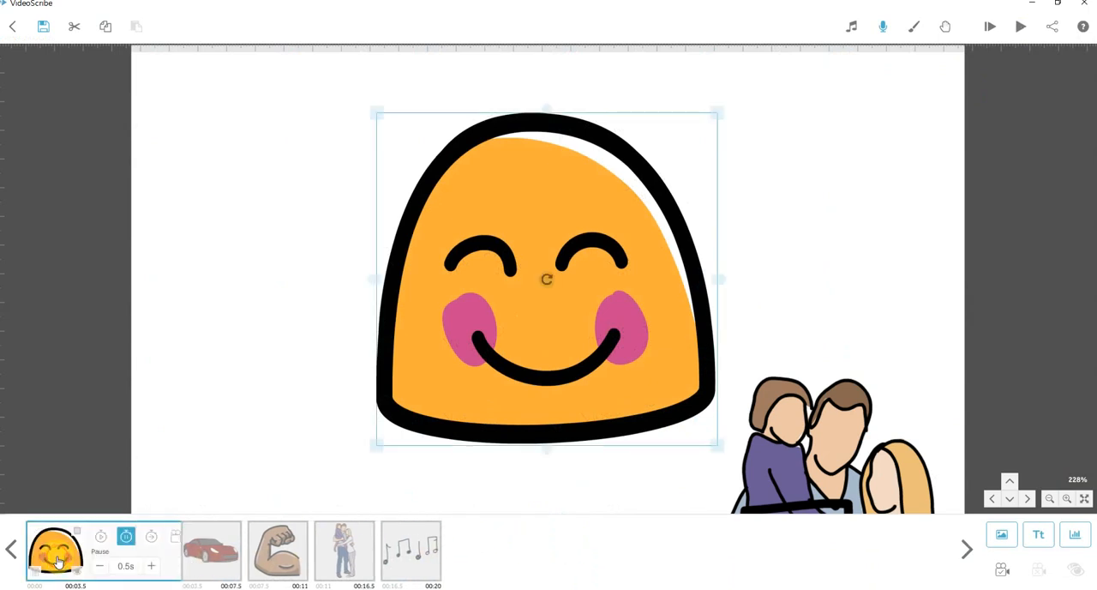
{"action": "left_click", "coordinate": [98, 536]}
{"action": "left_click", "coordinate": [102, 568]}
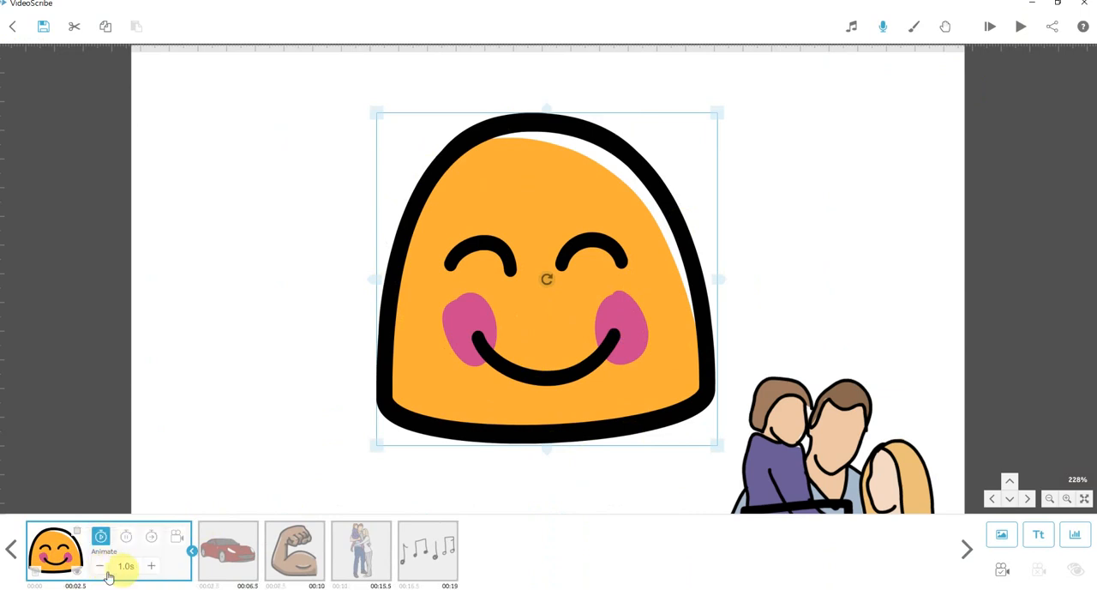
{"action": "left_click", "coordinate": [1022, 32]}
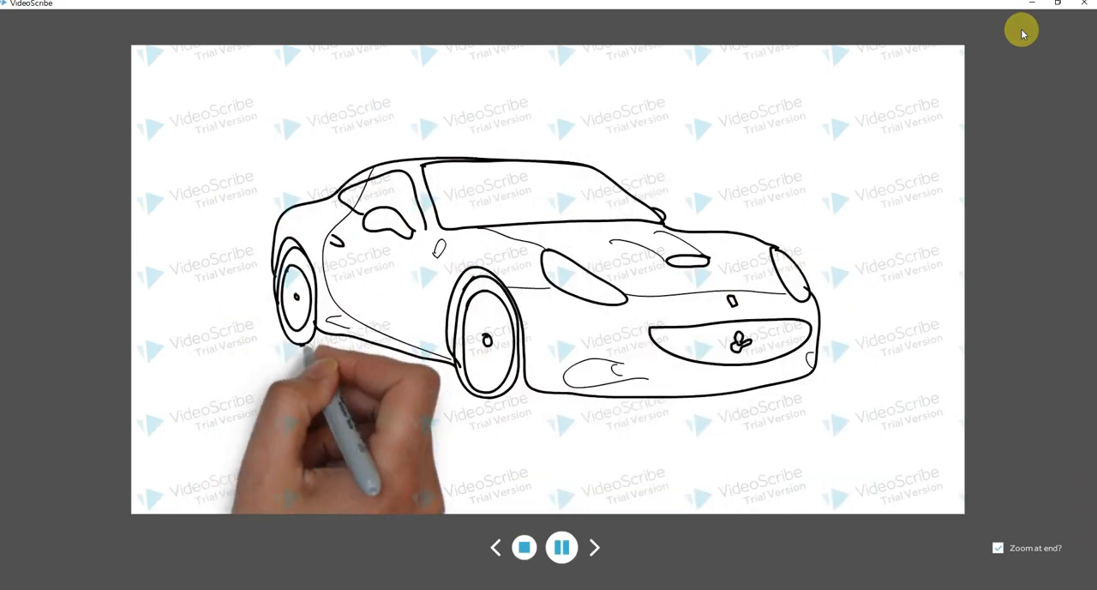
{"action": "left_click", "coordinate": [517, 551]}
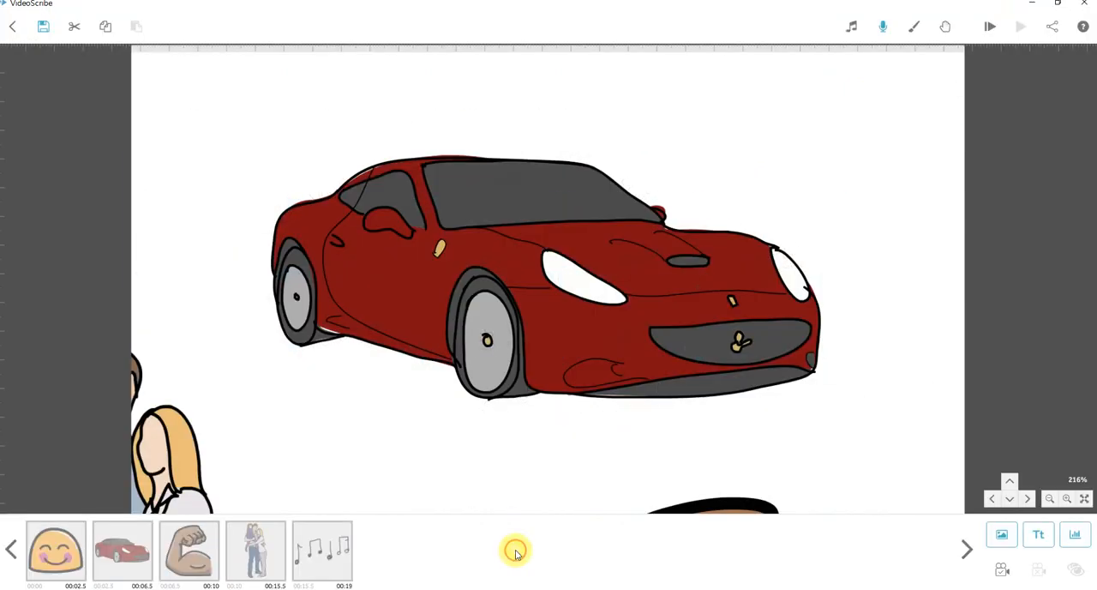
Preview the scribe from the red car to check its drawing speed.
{"action": "left_click", "coordinate": [117, 567]}
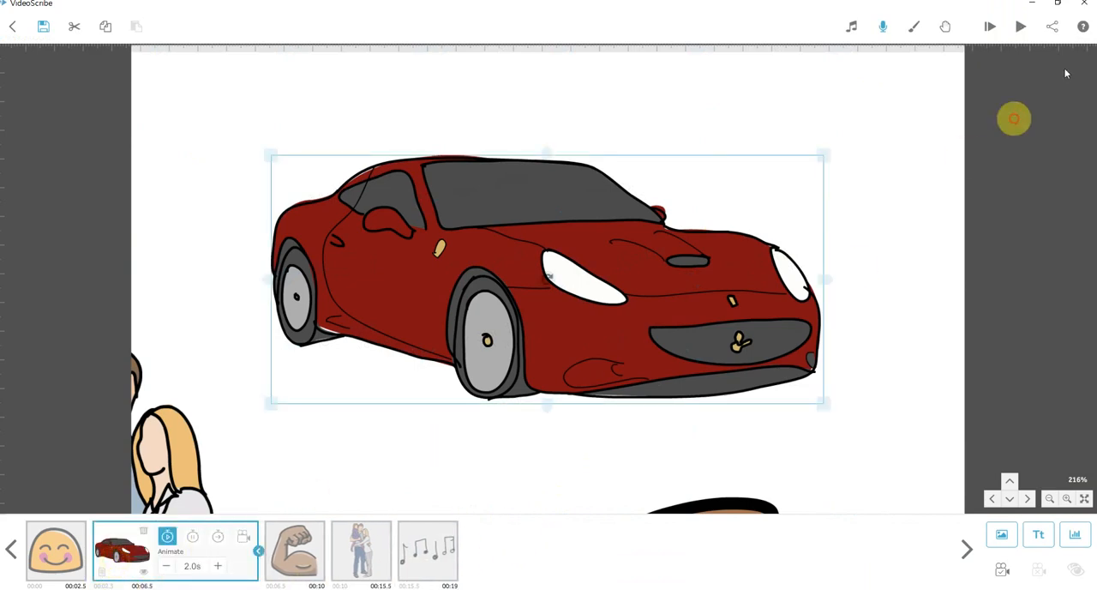
{"action": "left_click", "coordinate": [1021, 26]}
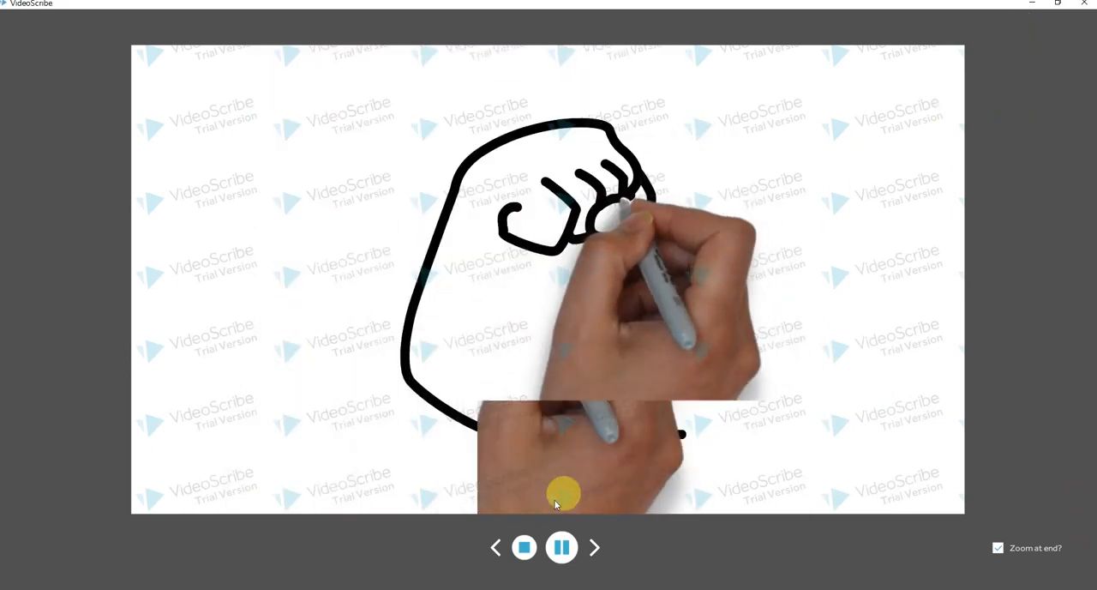
{"action": "left_click", "coordinate": [524, 548]}
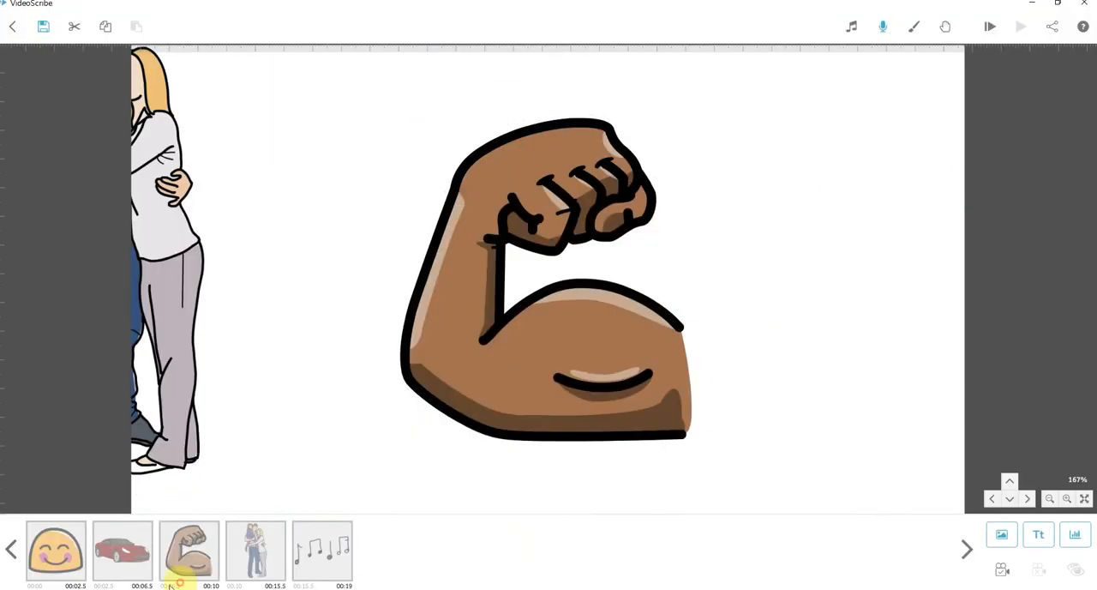
Set the red car's animate time to 1.5 s and preview the scribe from it.
{"action": "left_click", "coordinate": [123, 561]}
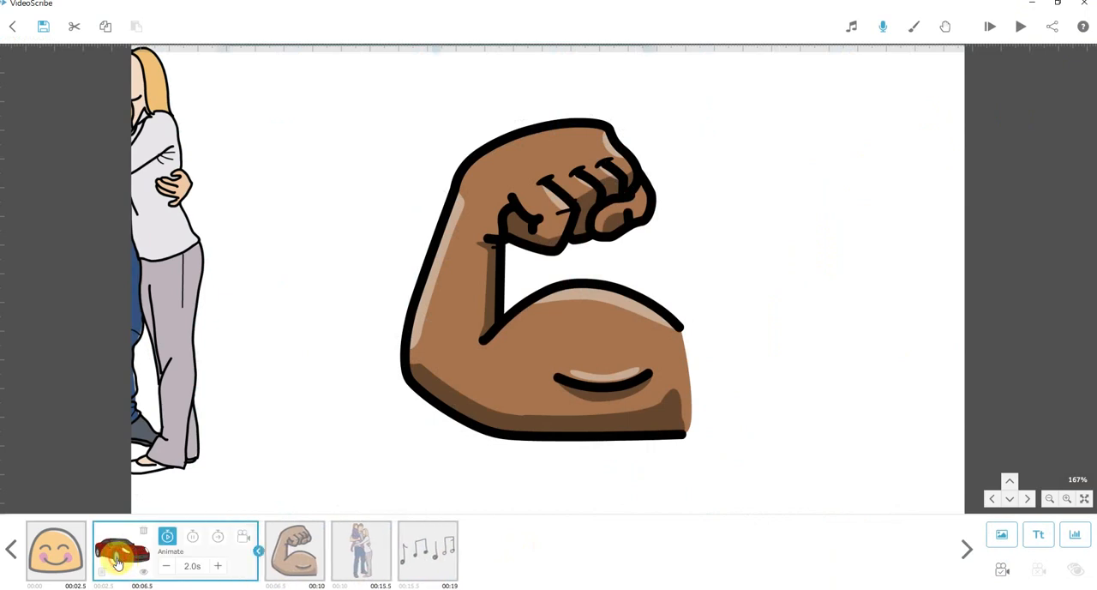
{"action": "left_click", "coordinate": [168, 567]}
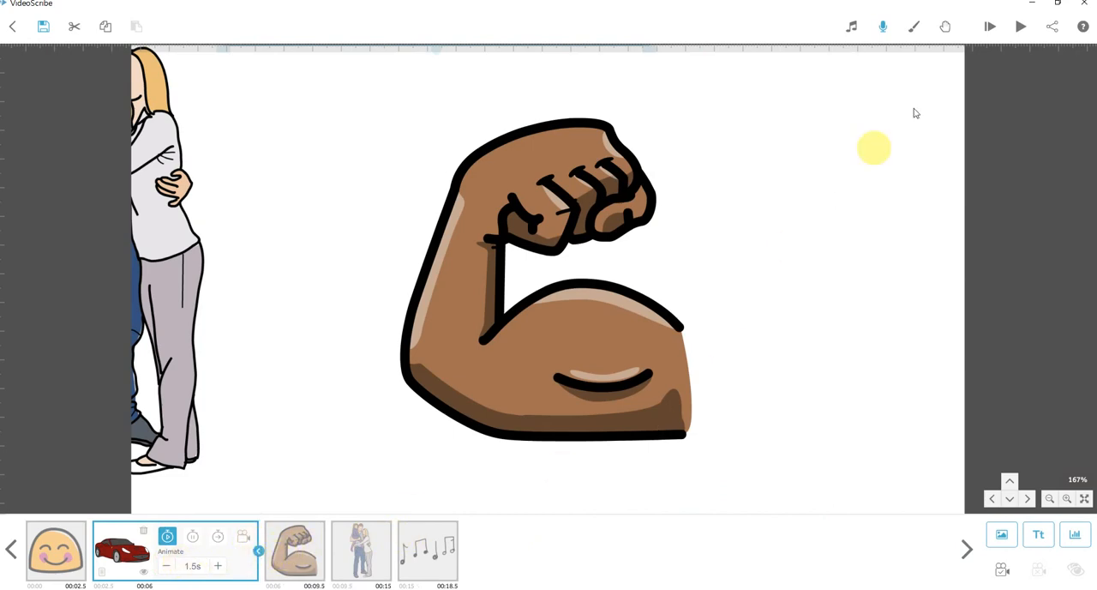
{"action": "left_click", "coordinate": [1021, 28]}
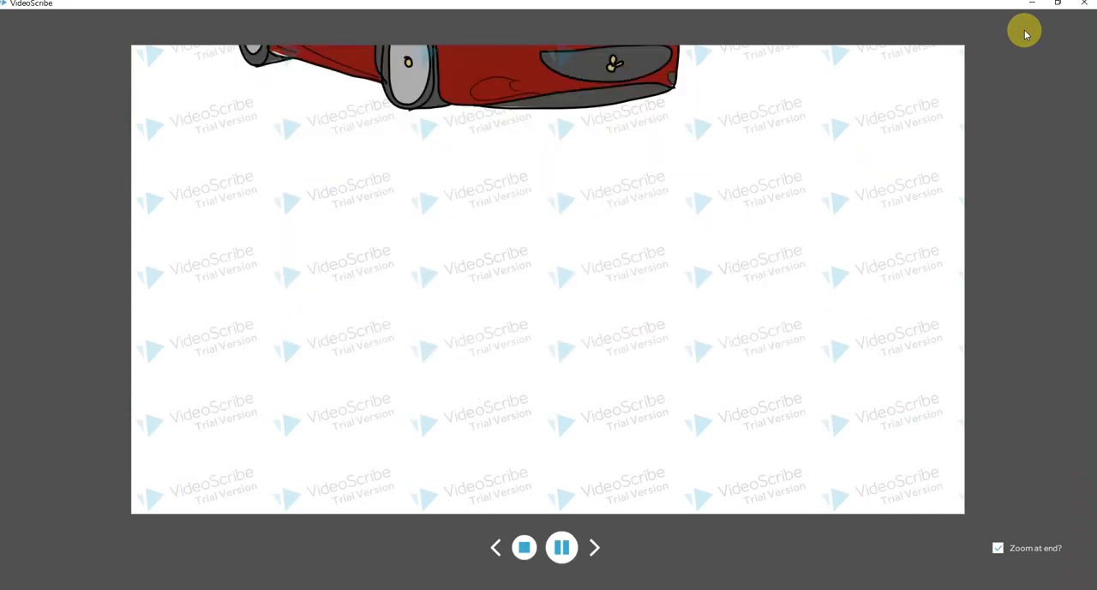
{"action": "left_click", "coordinate": [524, 547]}
Set the flexed arm's animate time to 1.0 s and preview the scribe from it.
{"action": "left_click", "coordinate": [195, 561]}
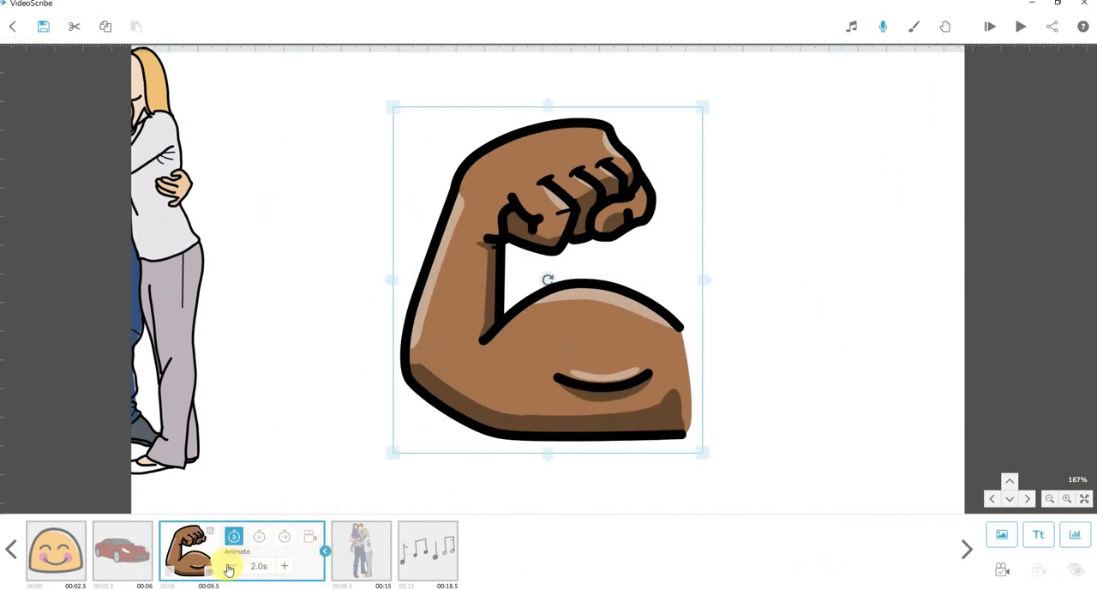
{"action": "left_click", "coordinate": [231, 568]}
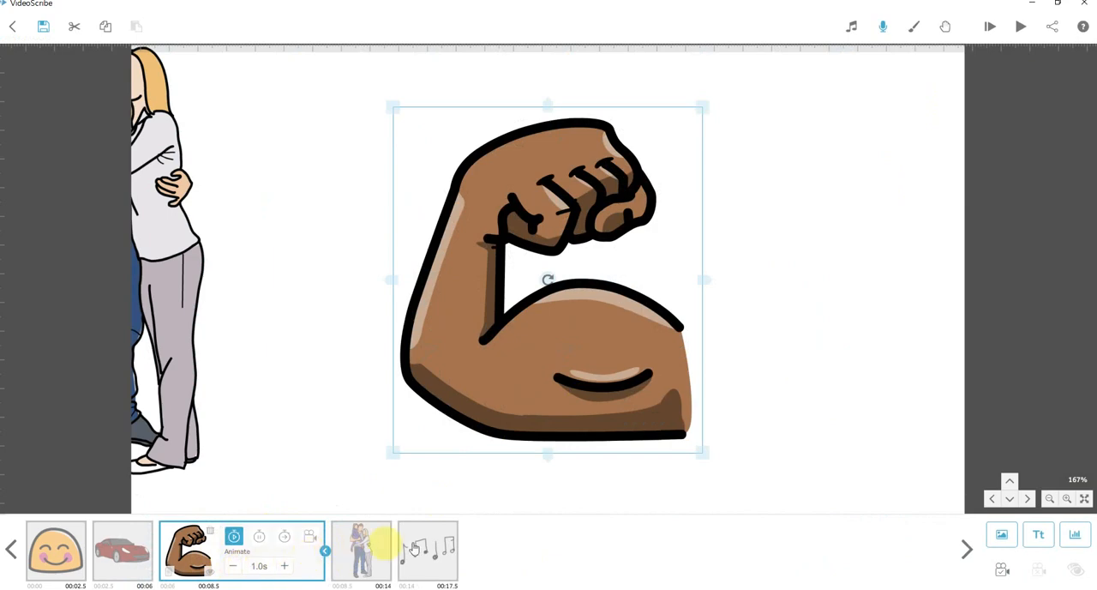
{"action": "left_click", "coordinate": [1017, 31]}
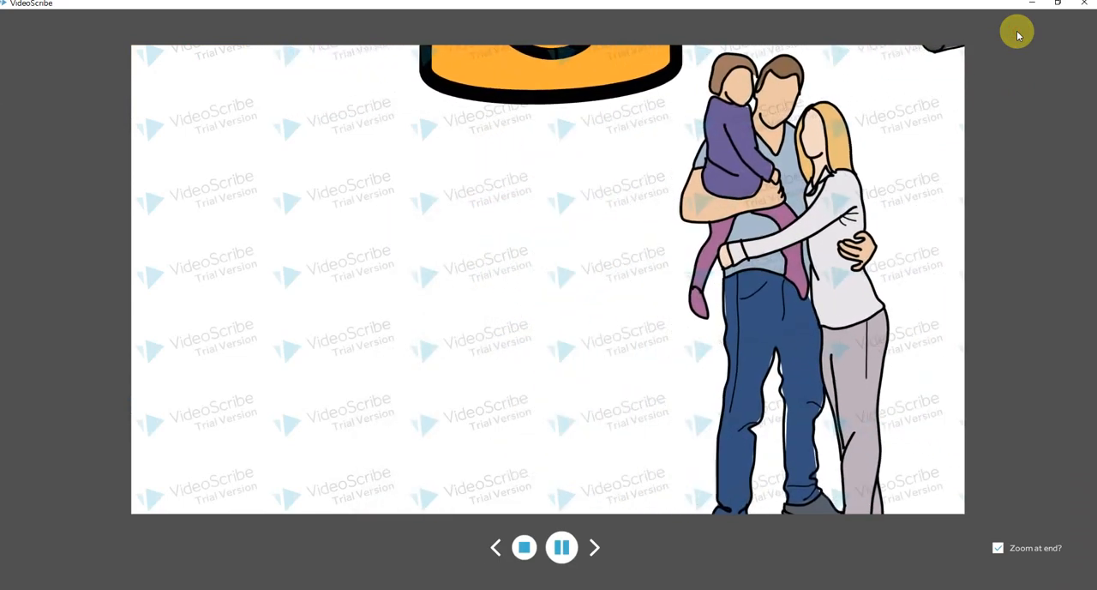
{"action": "left_click", "coordinate": [524, 546]}
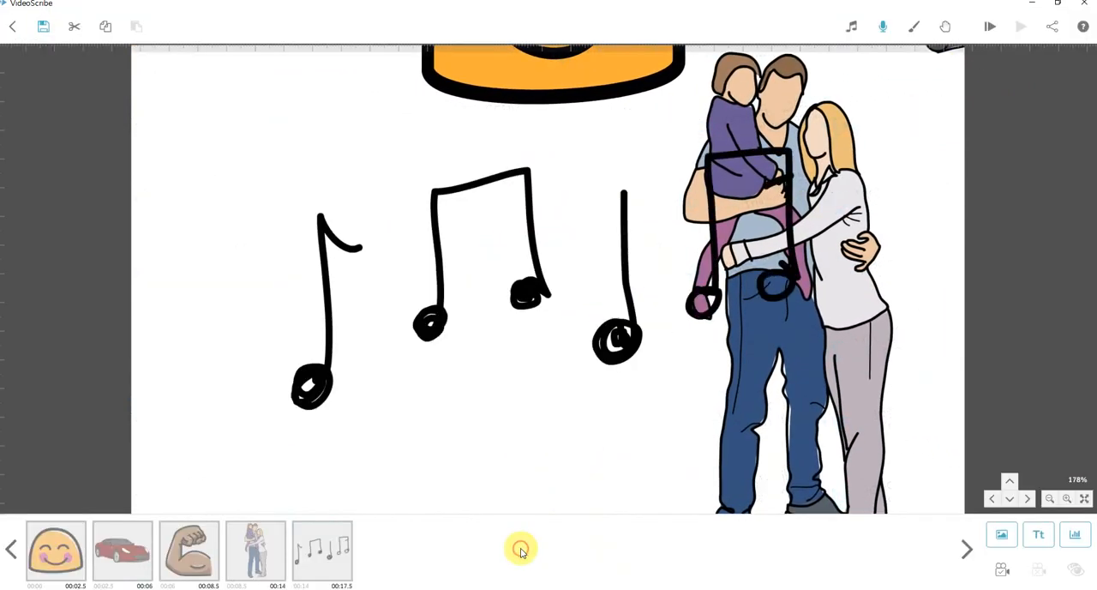
Set the family image's transition time to 1.5 s in the timeline.
{"action": "left_click", "coordinate": [268, 562]}
{"action": "left_click", "coordinate": [426, 558]}
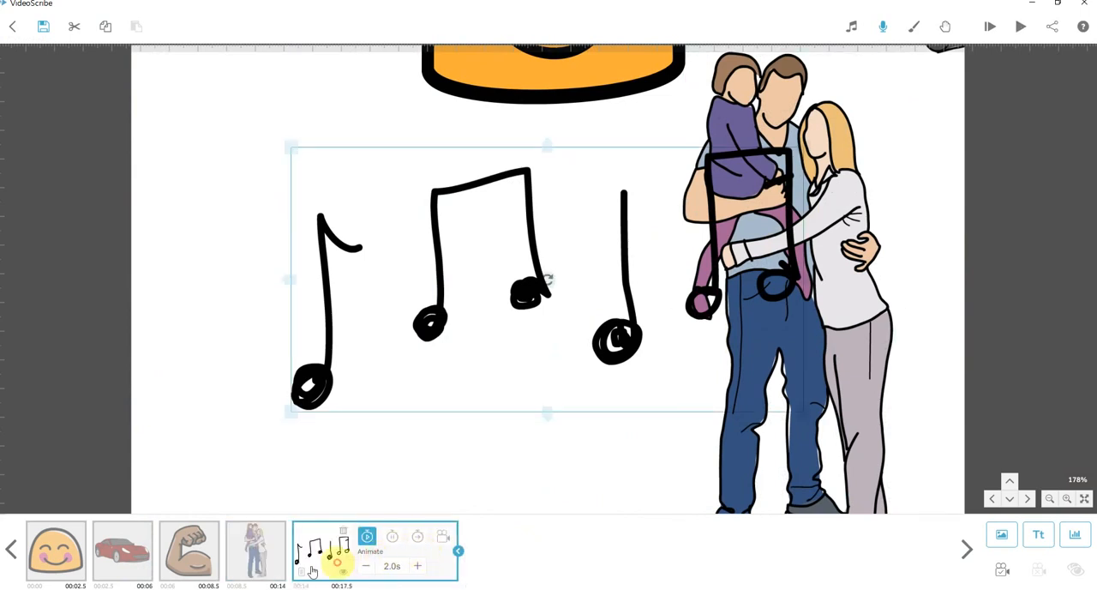
{"action": "left_click", "coordinate": [260, 561]}
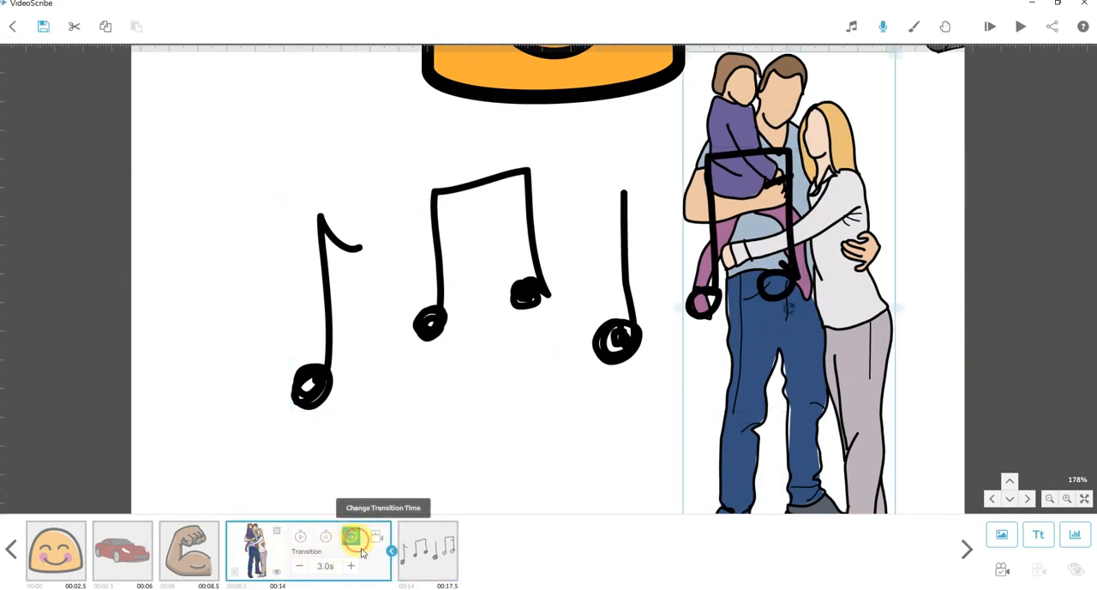
{"action": "left_click", "coordinate": [349, 537]}
{"action": "left_click", "coordinate": [300, 570]}
Set the family image's transition time to 0.5 s and preview the scribe from it.
{"action": "left_click", "coordinate": [300, 571]}
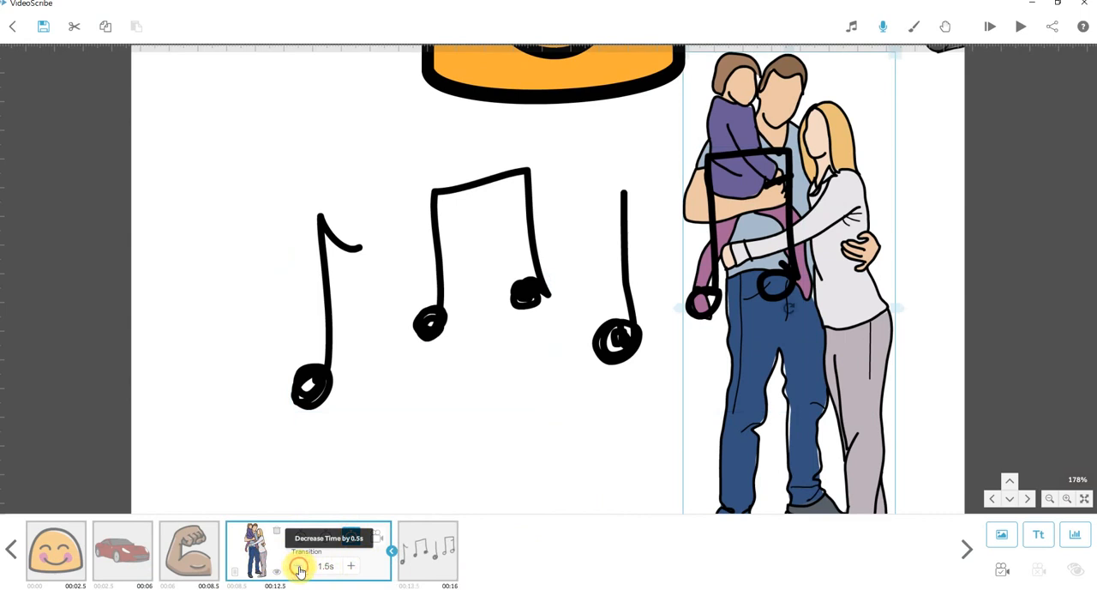
{"action": "left_click", "coordinate": [300, 570]}
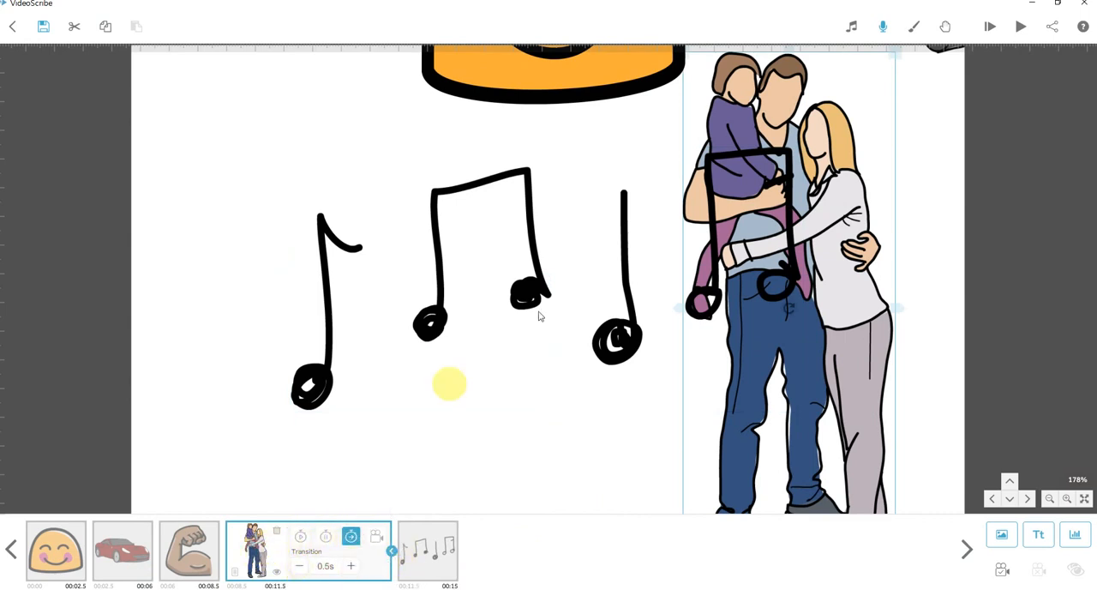
{"action": "left_click", "coordinate": [1020, 37]}
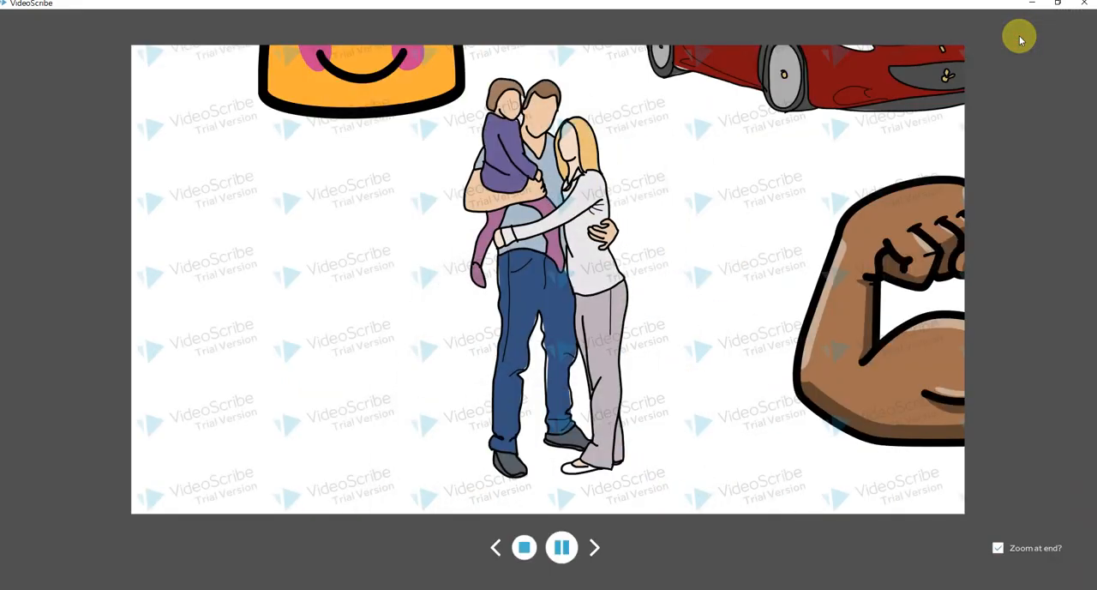
{"action": "left_click", "coordinate": [525, 547]}
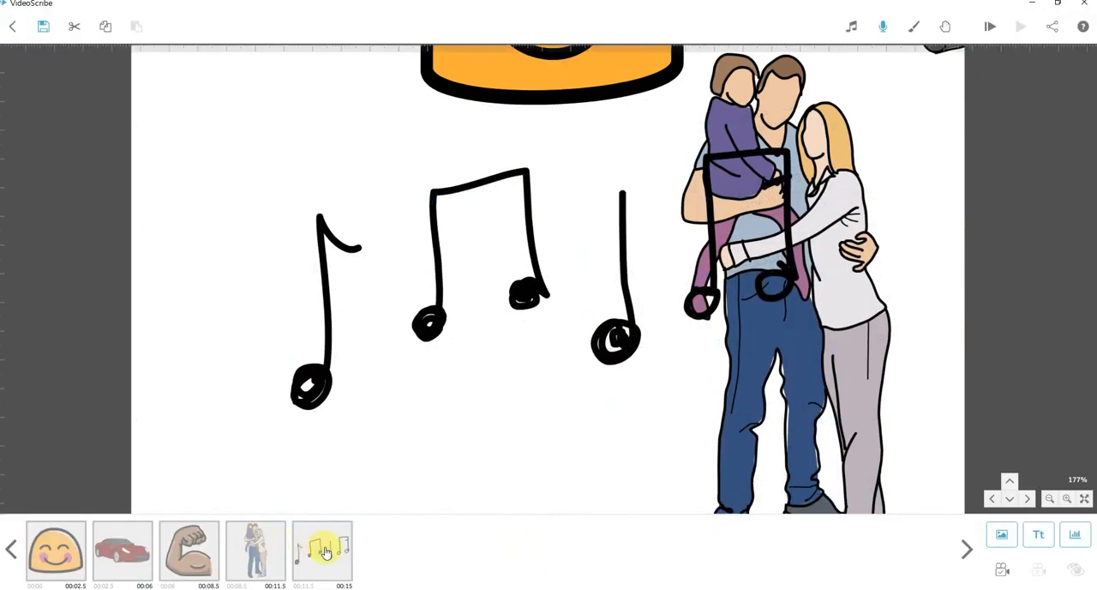
Set the music notes' animate time to 0.5 s in the timeline.
{"action": "left_click", "coordinate": [255, 558]}
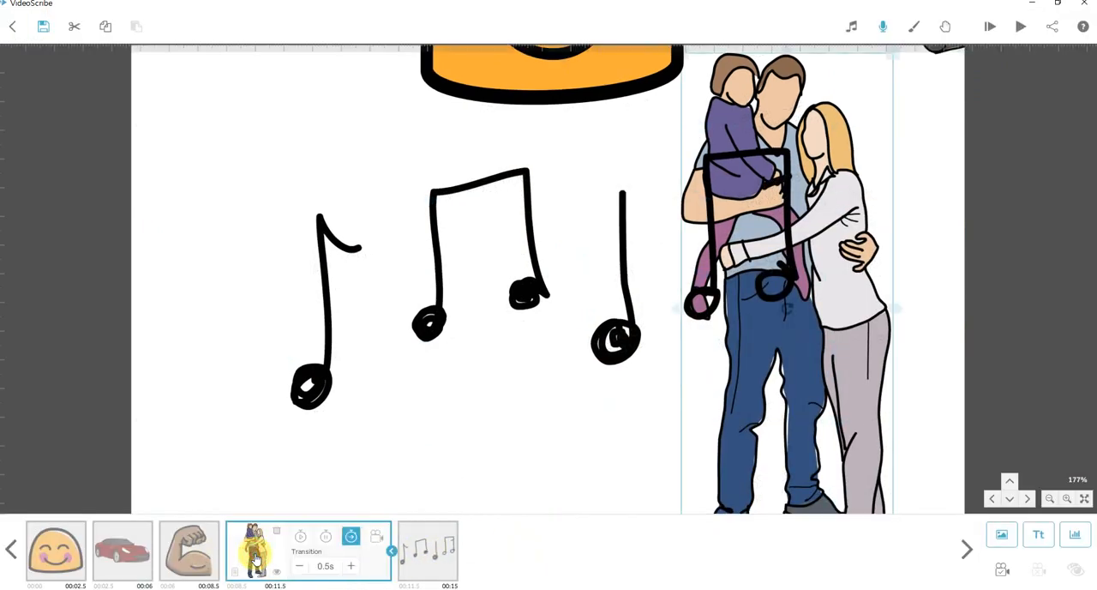
{"action": "left_click", "coordinate": [300, 536]}
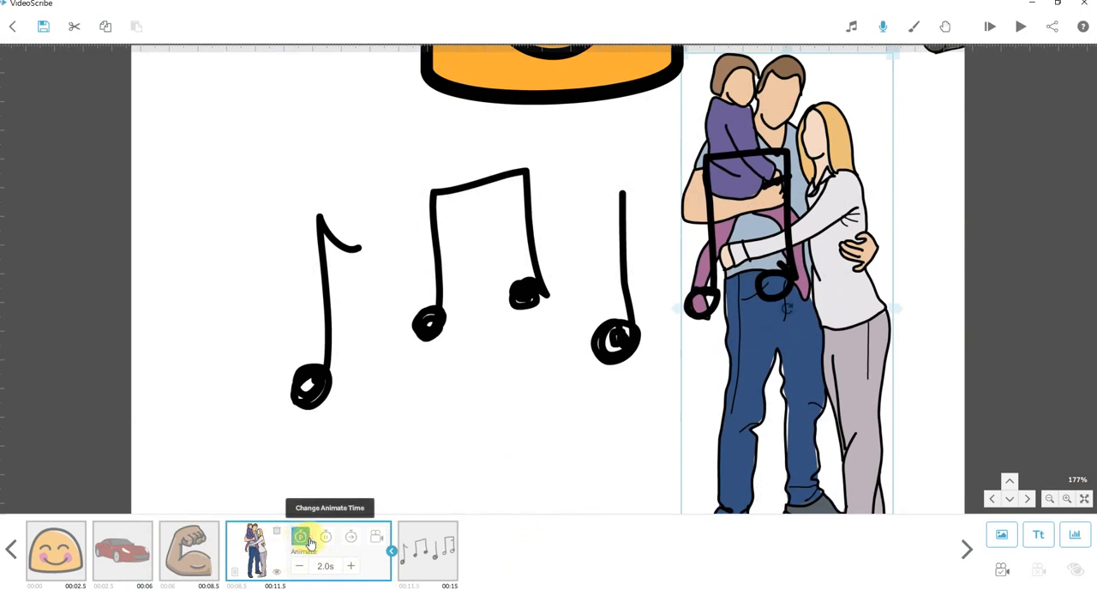
{"action": "left_click", "coordinate": [439, 552]}
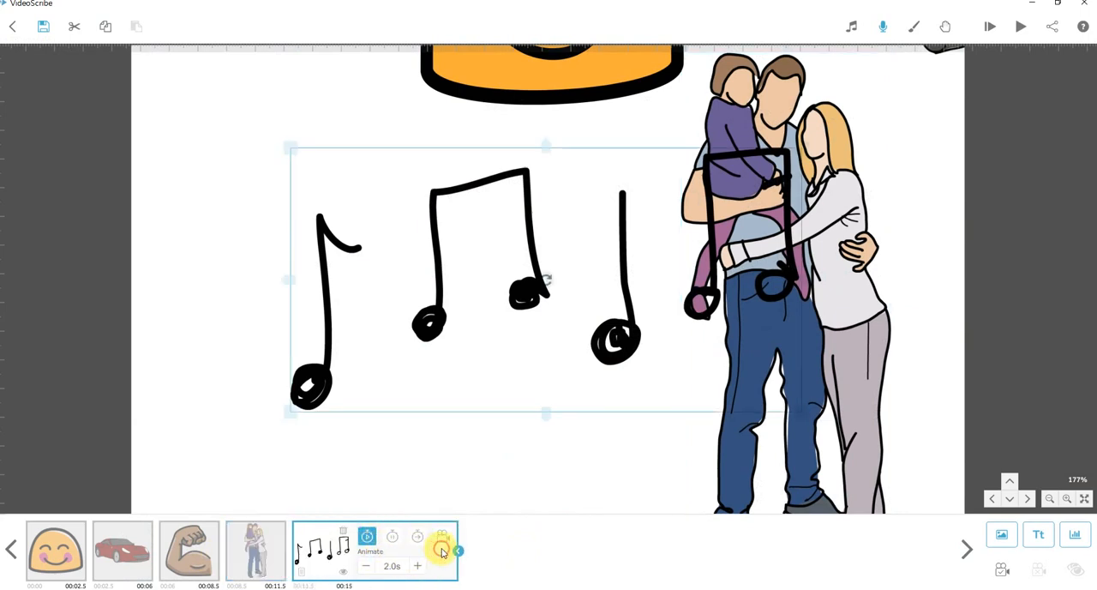
{"action": "left_click", "coordinate": [366, 568]}
{"action": "left_click", "coordinate": [366, 568]}
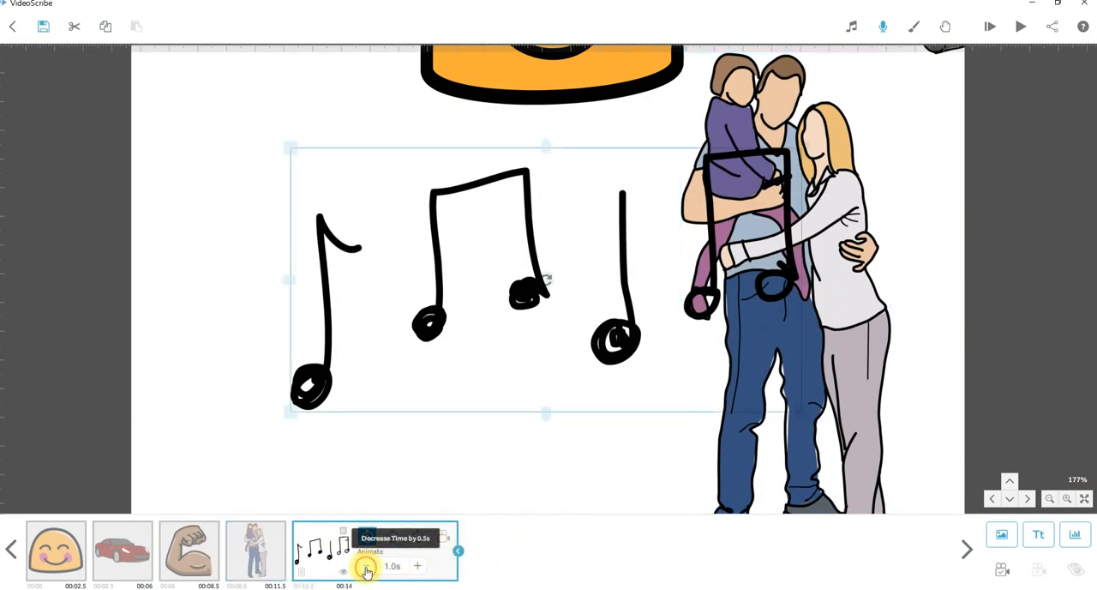
Set the family image's animate time to 1.5 s and clear the selection.
{"action": "left_click", "coordinate": [275, 566]}
{"action": "left_click", "coordinate": [300, 570]}
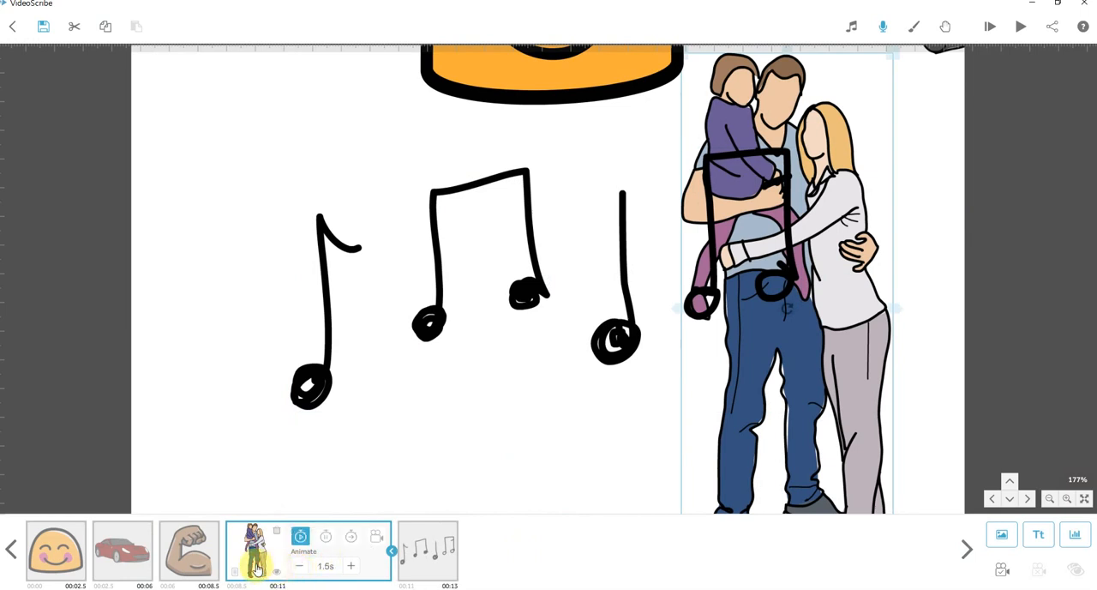
{"action": "left_click", "coordinate": [443, 570]}
{"action": "left_click", "coordinate": [534, 452]}
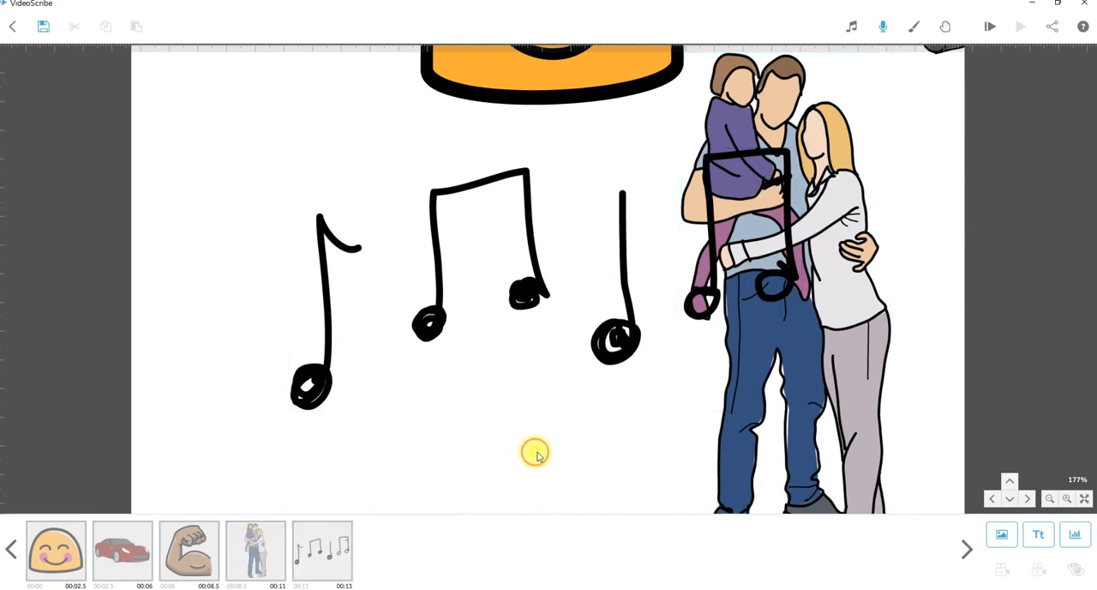
Check the length of the recorded voiceover and close its settings.
{"action": "left_click", "coordinate": [886, 27]}
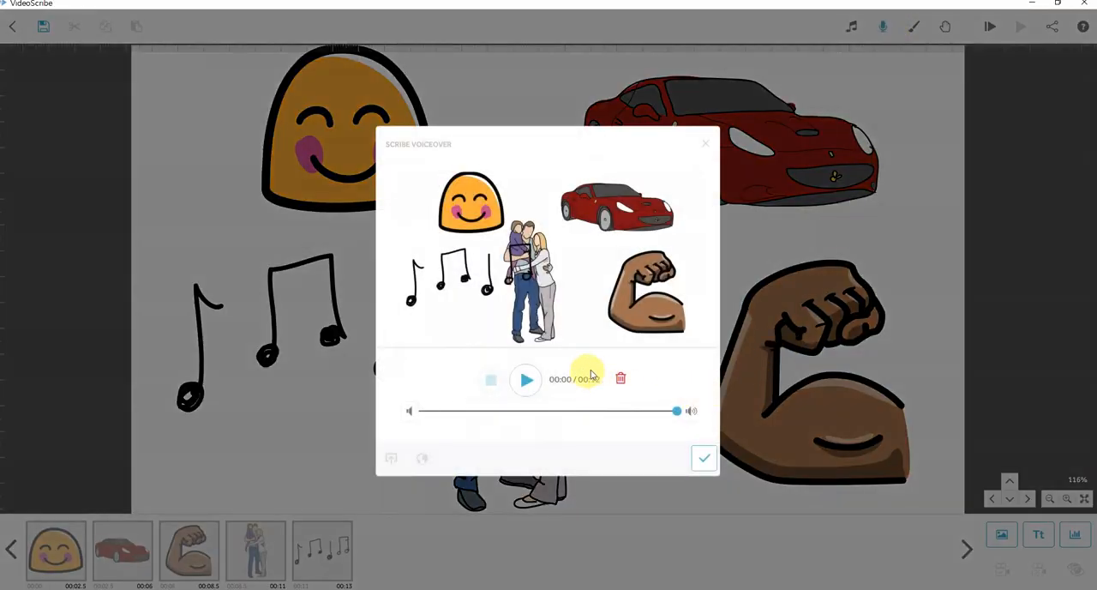
{"action": "left_click", "coordinate": [704, 457]}
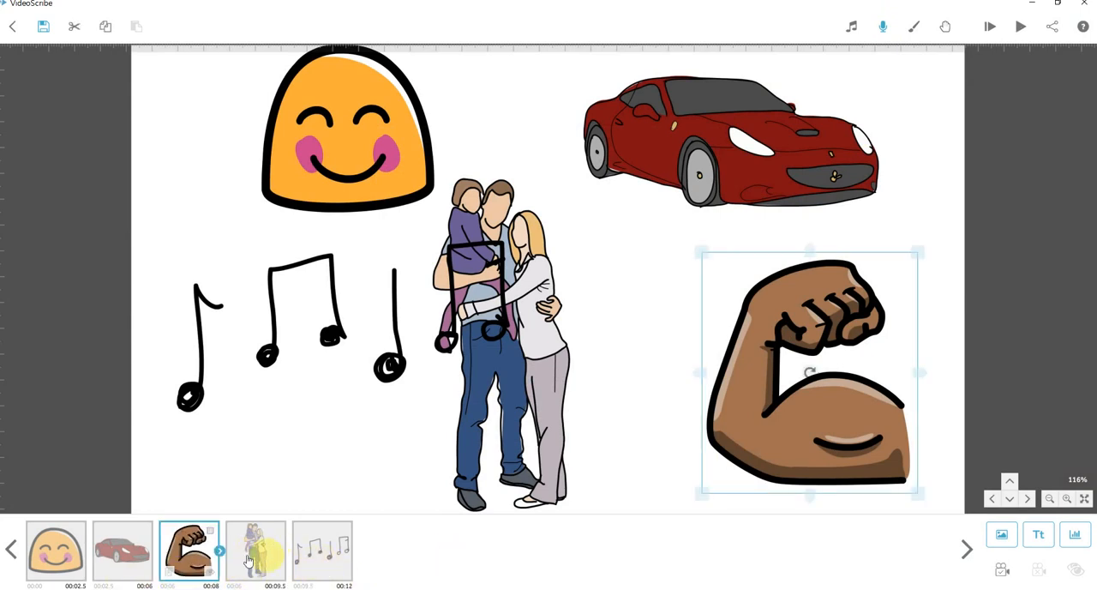
Review the transition time of each timeline element and preview the scribe from the smiling face.
{"action": "left_click", "coordinate": [56, 555]}
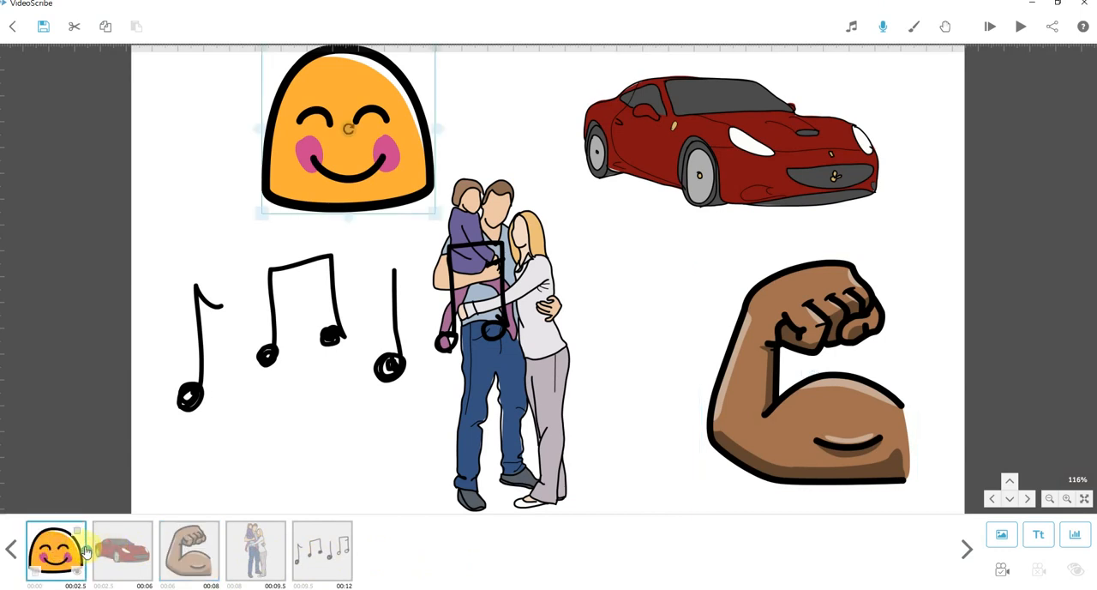
{"action": "left_click", "coordinate": [86, 551]}
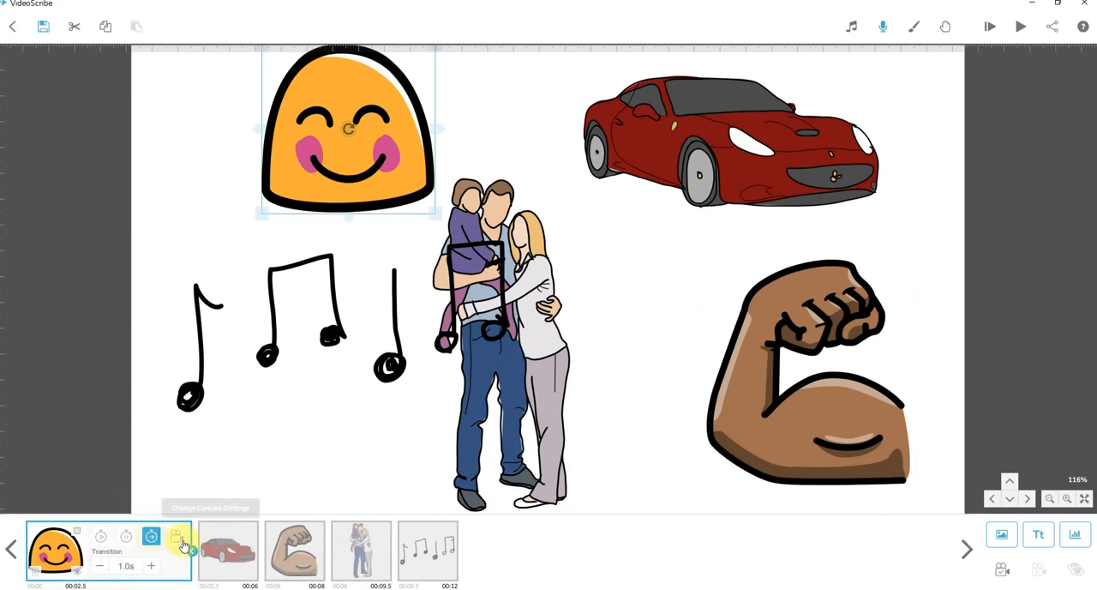
{"action": "left_click", "coordinate": [228, 547]}
{"action": "left_click", "coordinate": [289, 547]}
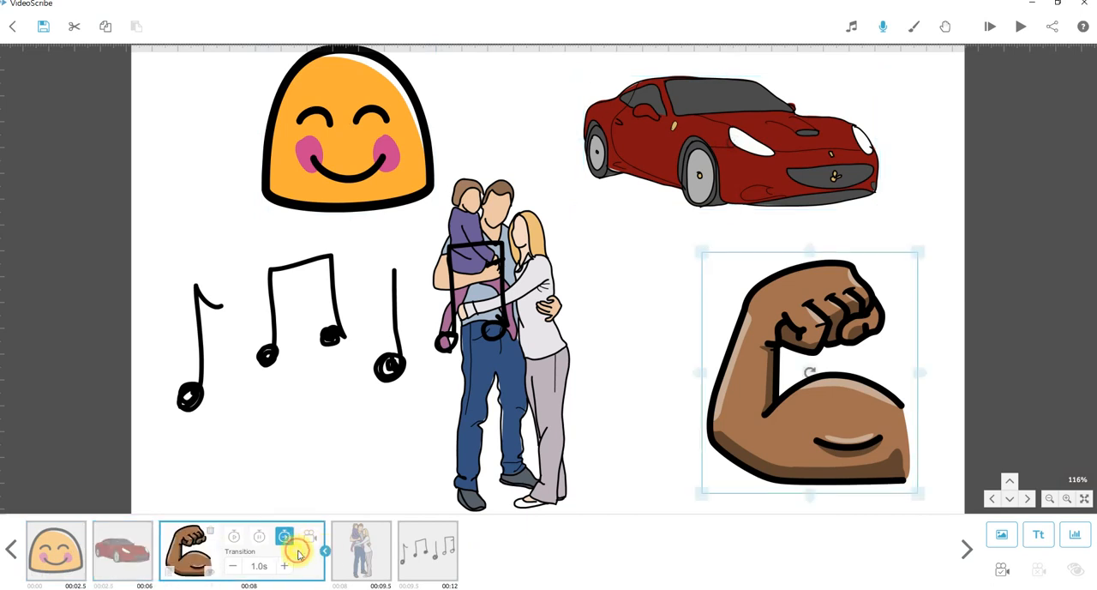
{"action": "left_click", "coordinate": [353, 549]}
{"action": "left_click", "coordinate": [426, 561]}
{"action": "left_click", "coordinate": [55, 550]}
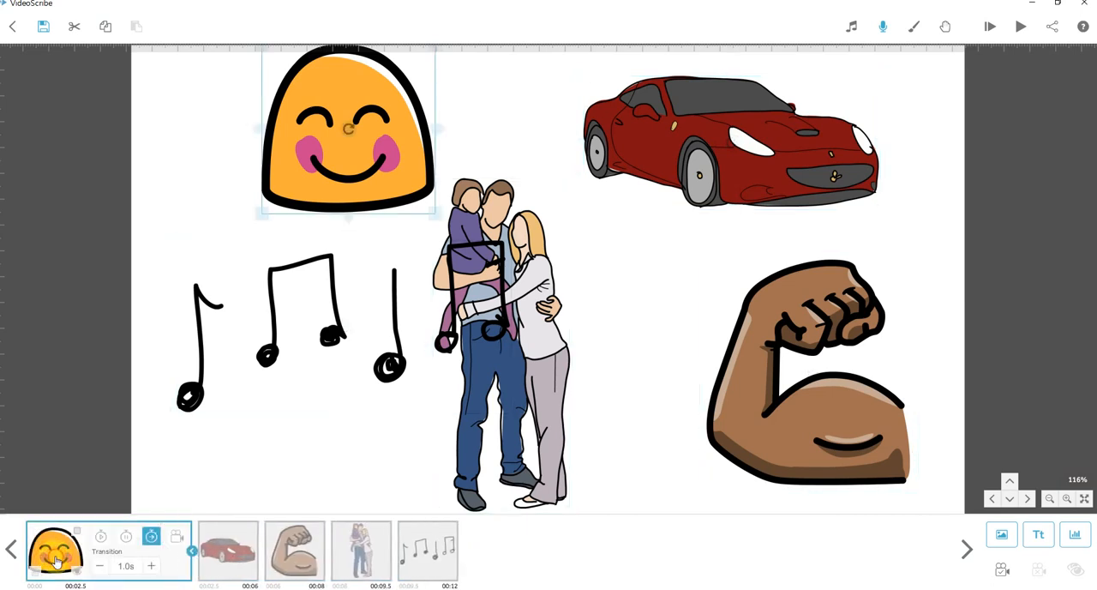
{"action": "left_click", "coordinate": [1022, 29]}
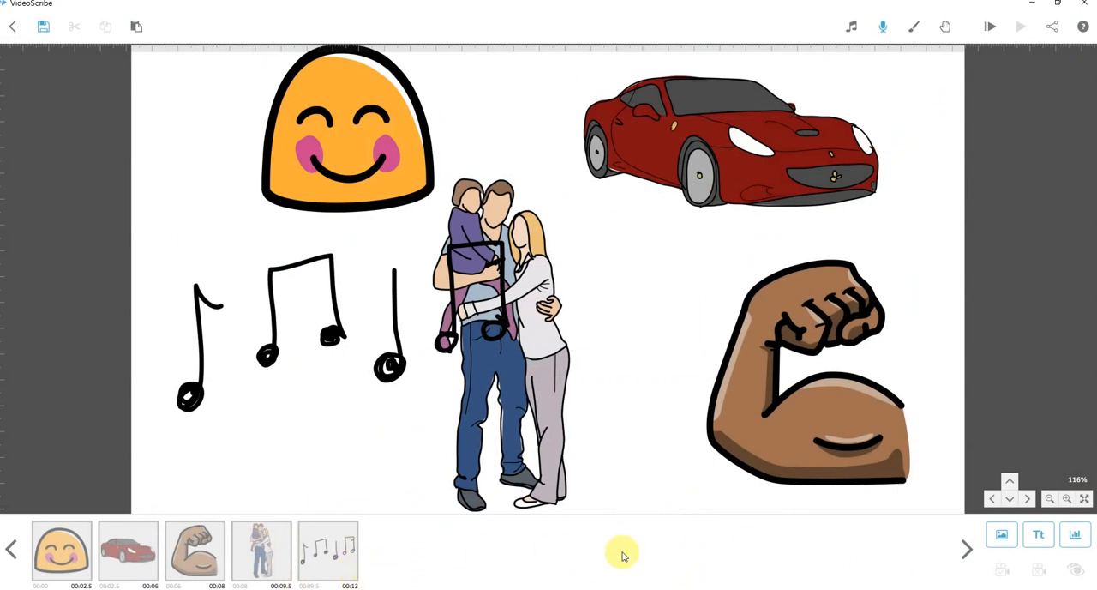
Add another music notes image from the recently used images, and duplicate the original music notes with copy and paste.
{"action": "left_click", "coordinate": [1003, 537]}
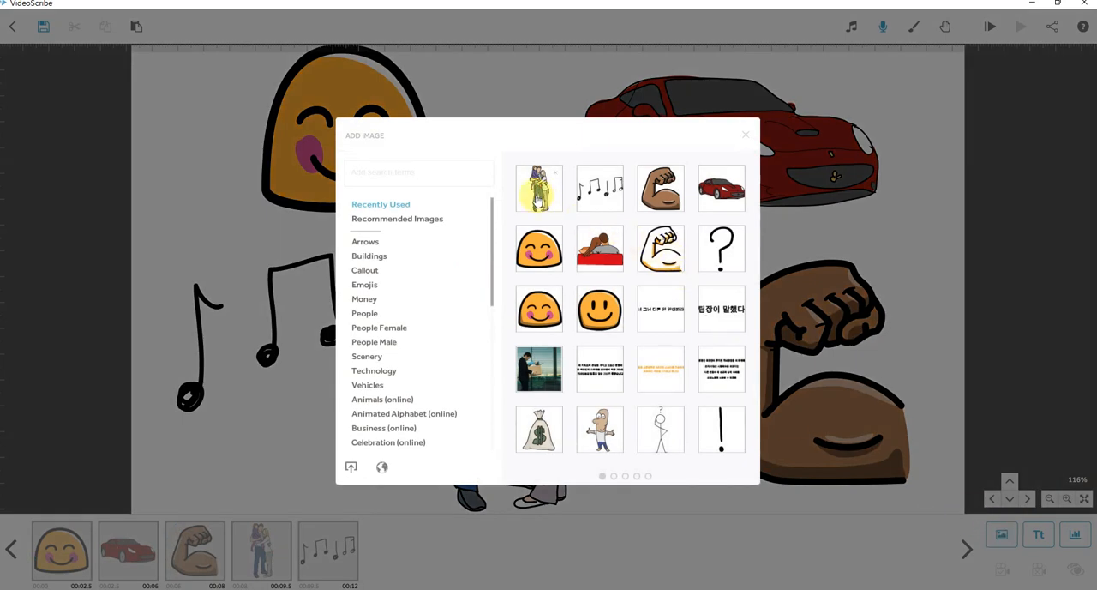
{"action": "left_click", "coordinate": [600, 195]}
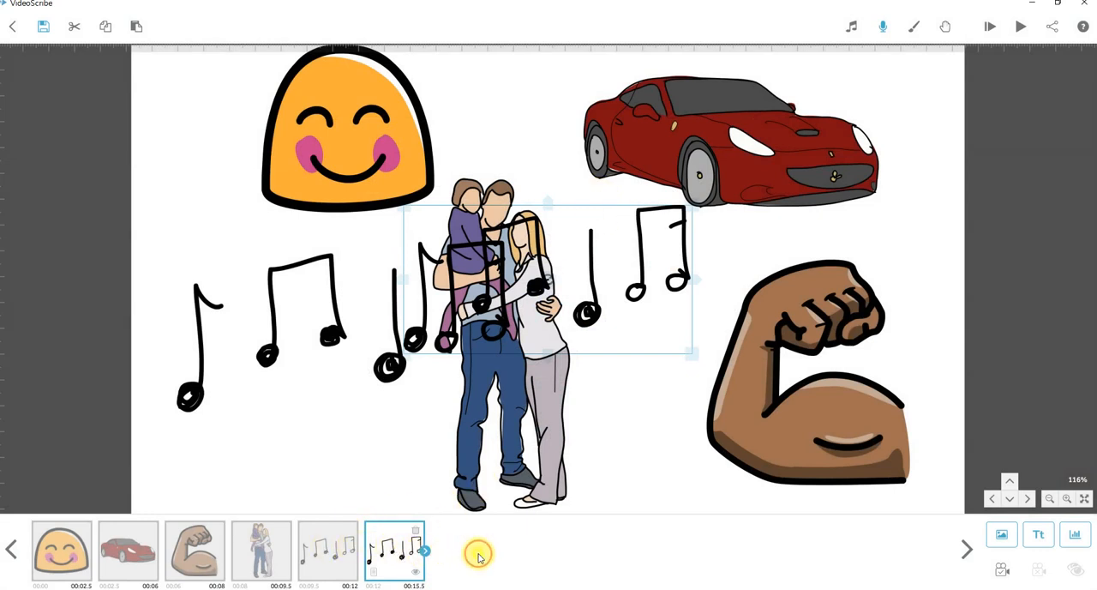
{"action": "left_click", "coordinate": [315, 557]}
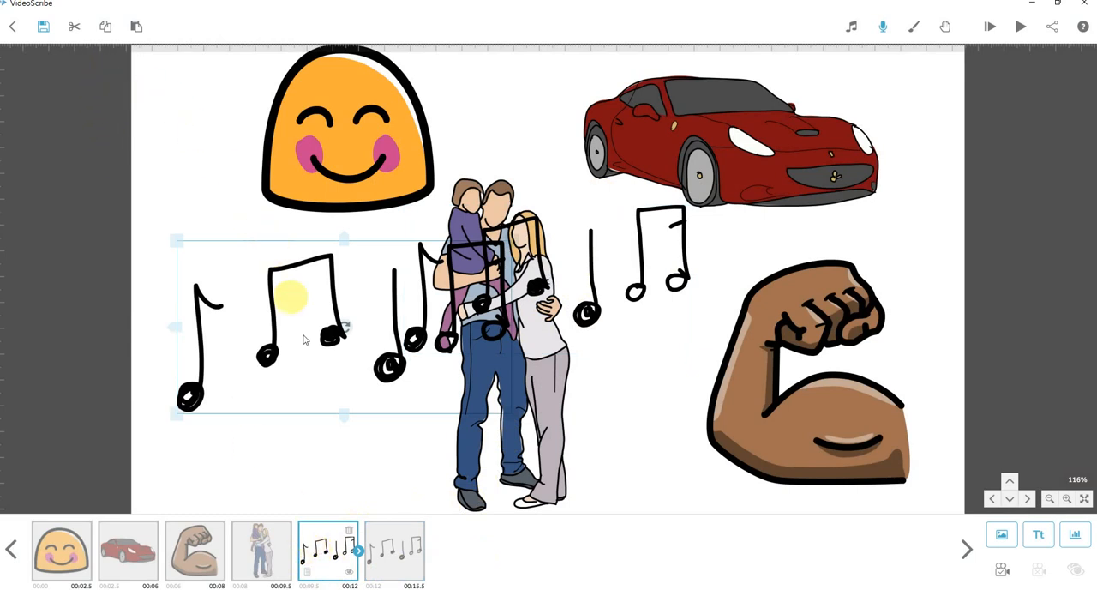
{"action": "left_click", "coordinate": [108, 33]}
{"action": "left_click", "coordinate": [137, 29]}
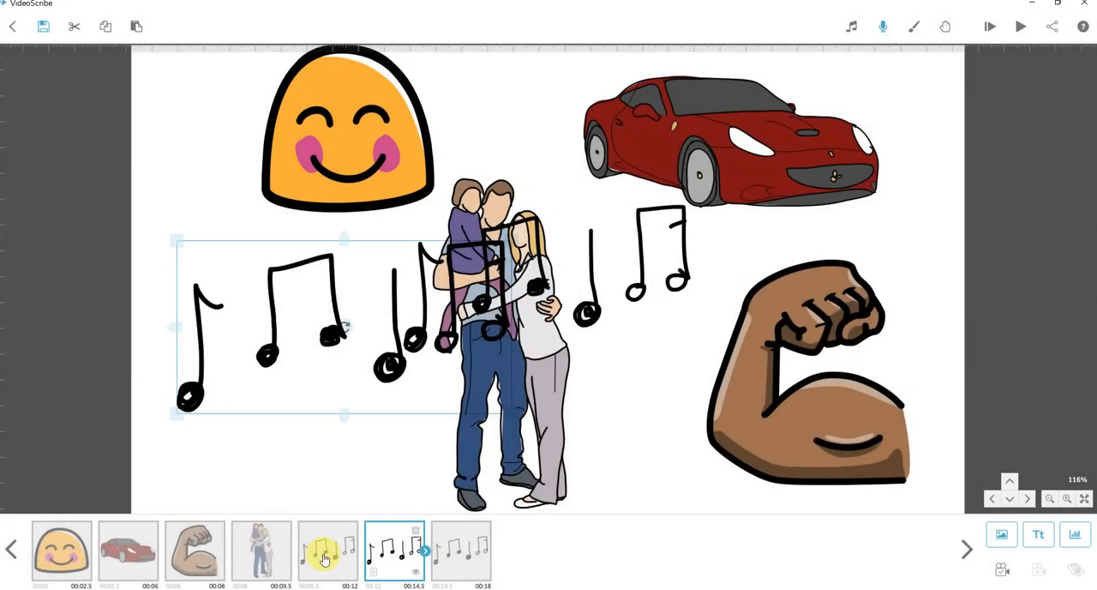
Compare the canvas positions of the original, duplicated and newly added music notes.
{"action": "left_click", "coordinate": [324, 560]}
{"action": "left_click", "coordinate": [397, 564]}
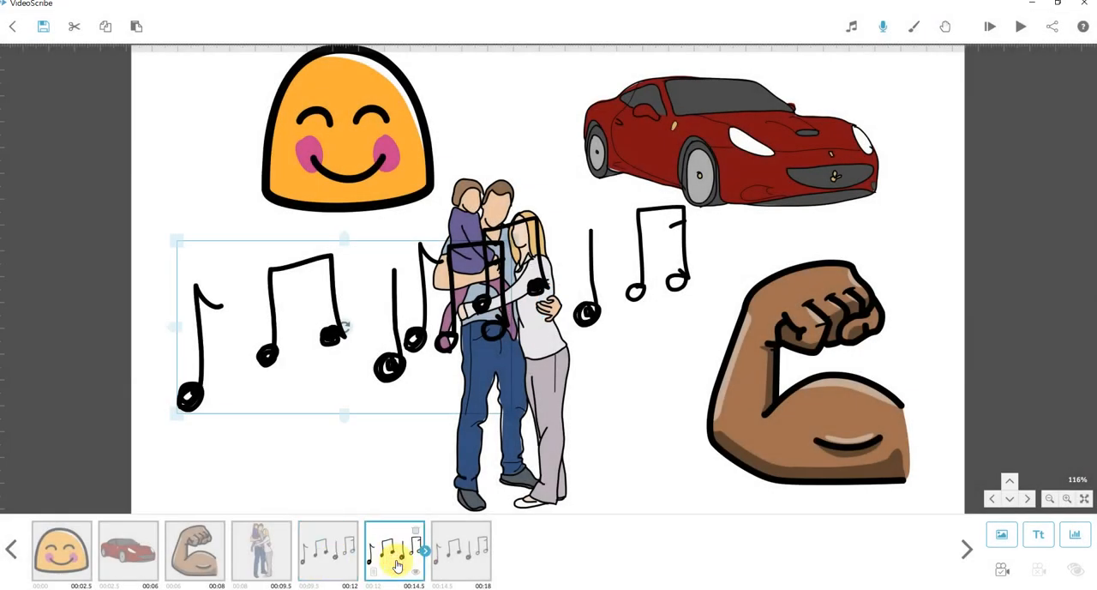
{"action": "left_click", "coordinate": [472, 562]}
{"action": "left_click", "coordinate": [395, 553]}
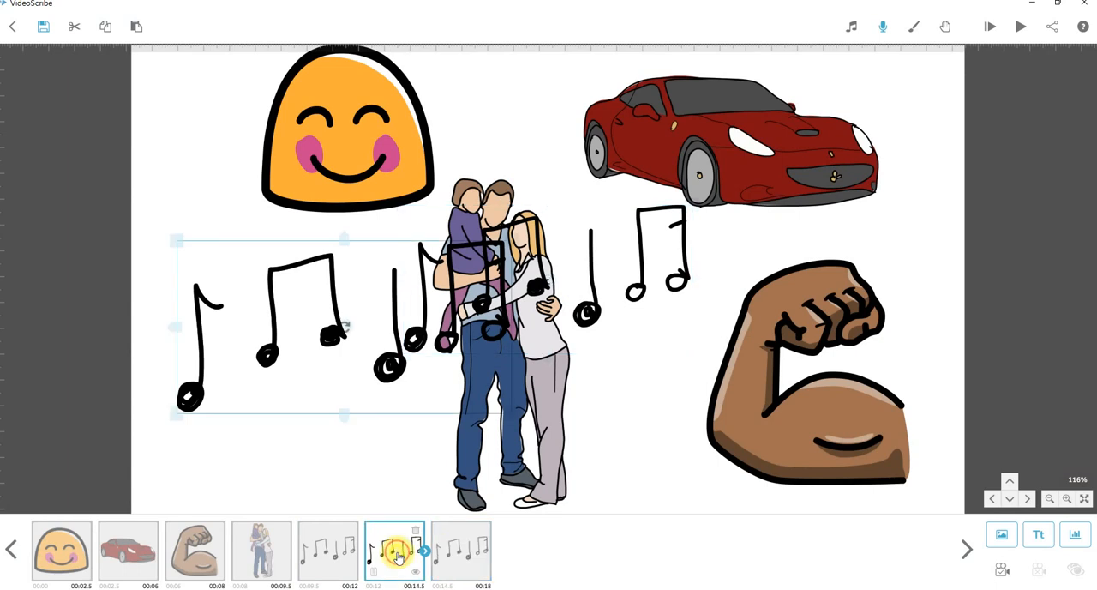
{"action": "left_click", "coordinate": [335, 557]}
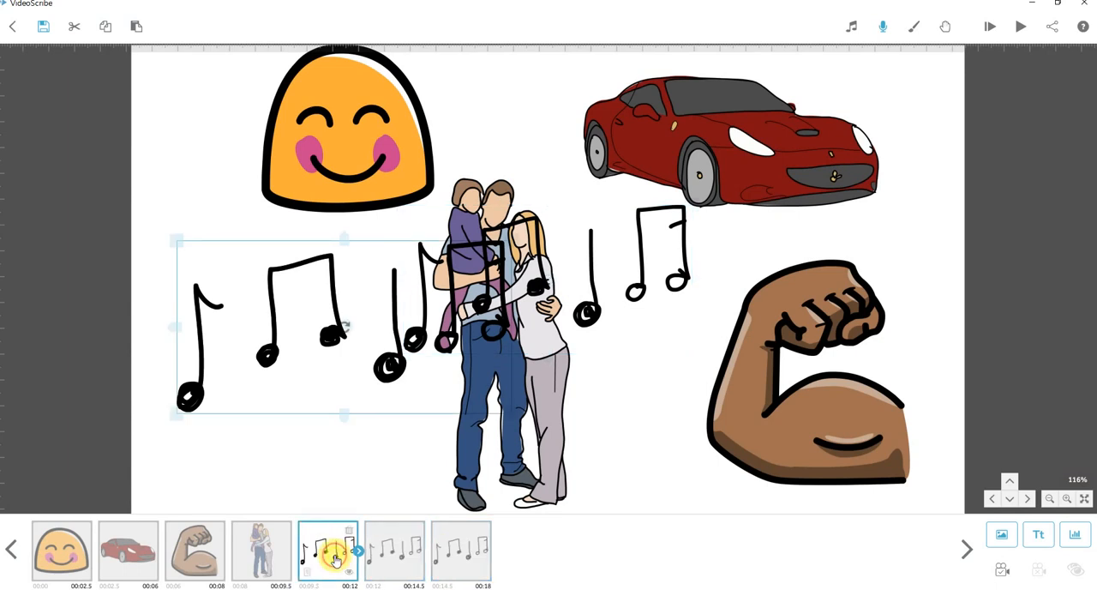
{"action": "left_click", "coordinate": [387, 557]}
{"action": "left_click", "coordinate": [345, 556]}
{"action": "left_click", "coordinate": [391, 557]}
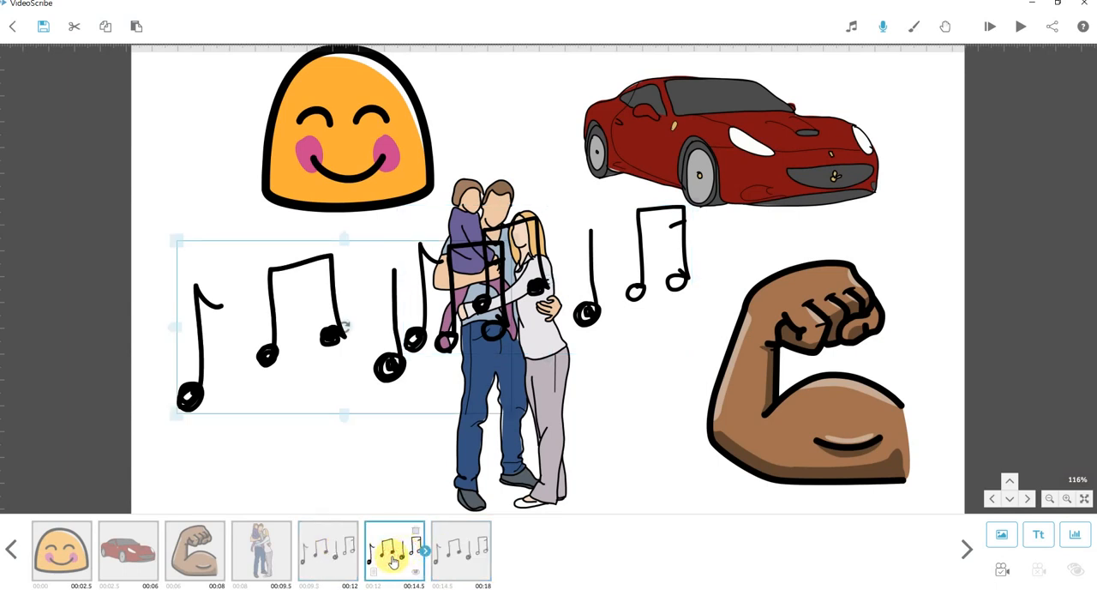
{"action": "left_click", "coordinate": [327, 559]}
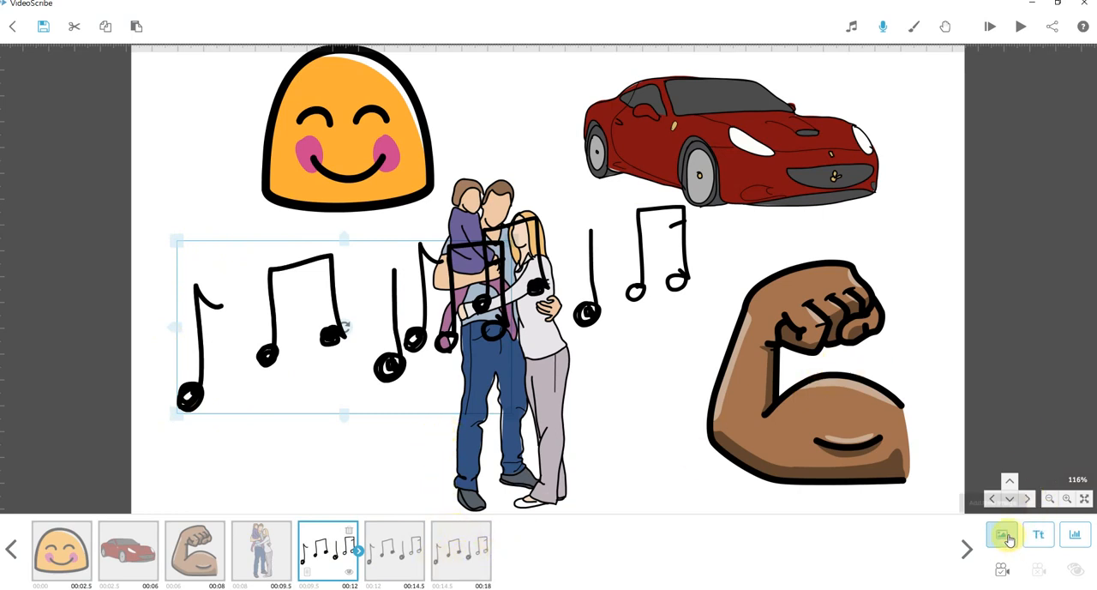
{"action": "left_click", "coordinate": [474, 565]}
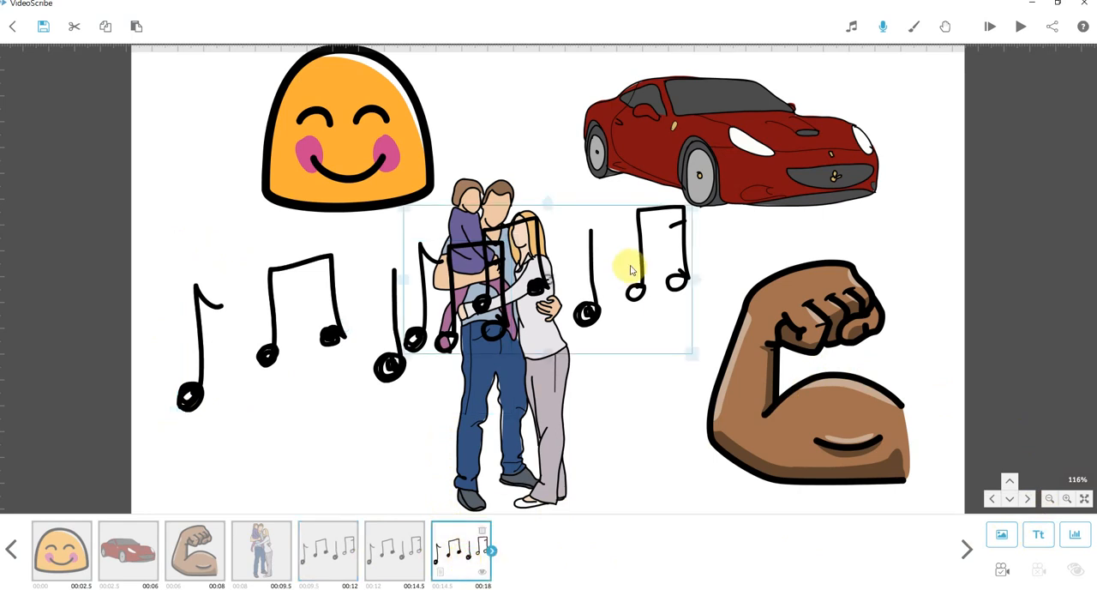
Compare the pause and transition time settings of the original, duplicated and newly added music notes.
{"action": "left_click", "coordinate": [327, 540]}
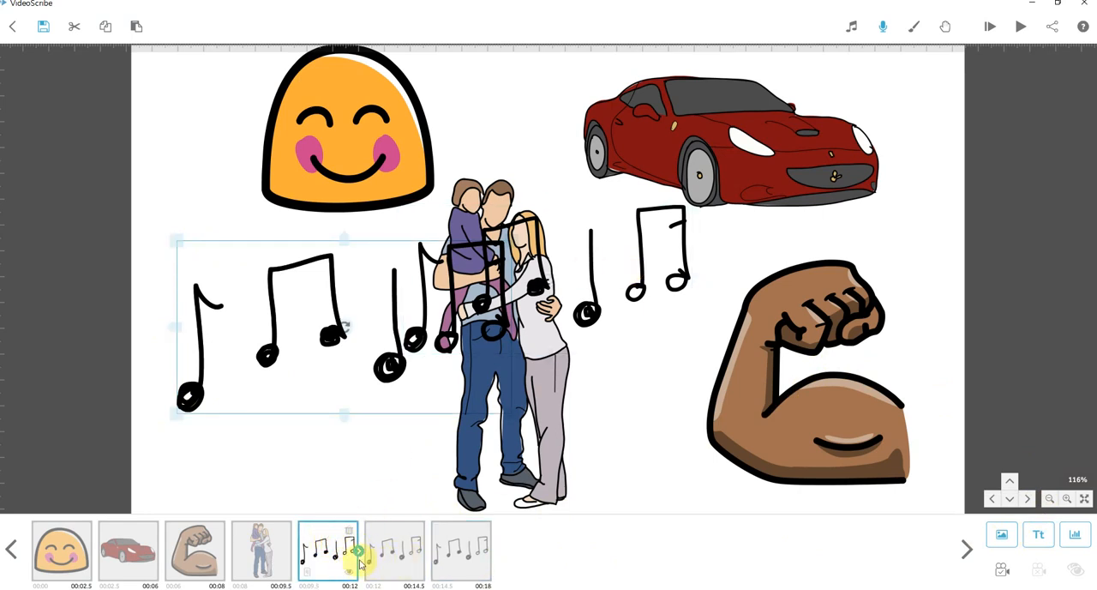
{"action": "mouse_move", "coordinate": [356, 551]}
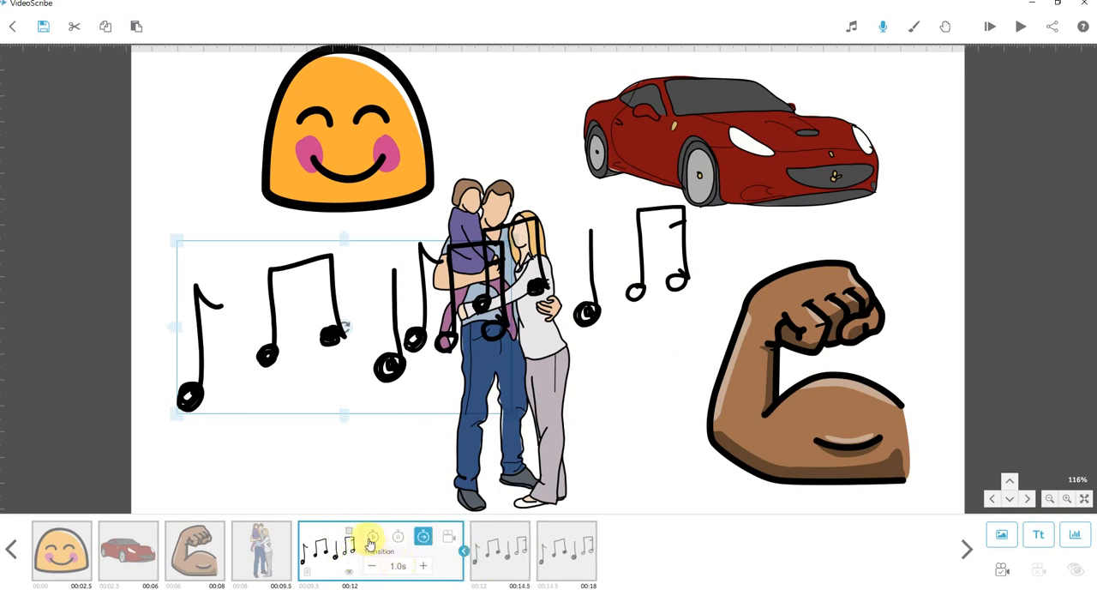
{"action": "left_click", "coordinate": [399, 537]}
{"action": "left_click", "coordinate": [424, 538]}
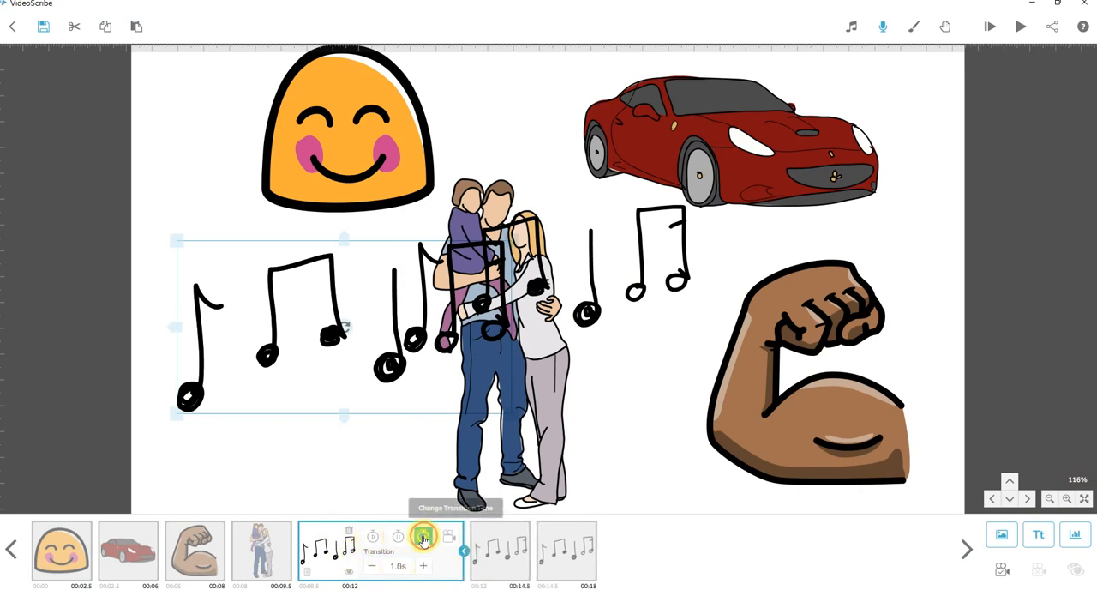
{"action": "left_click", "coordinate": [517, 558]}
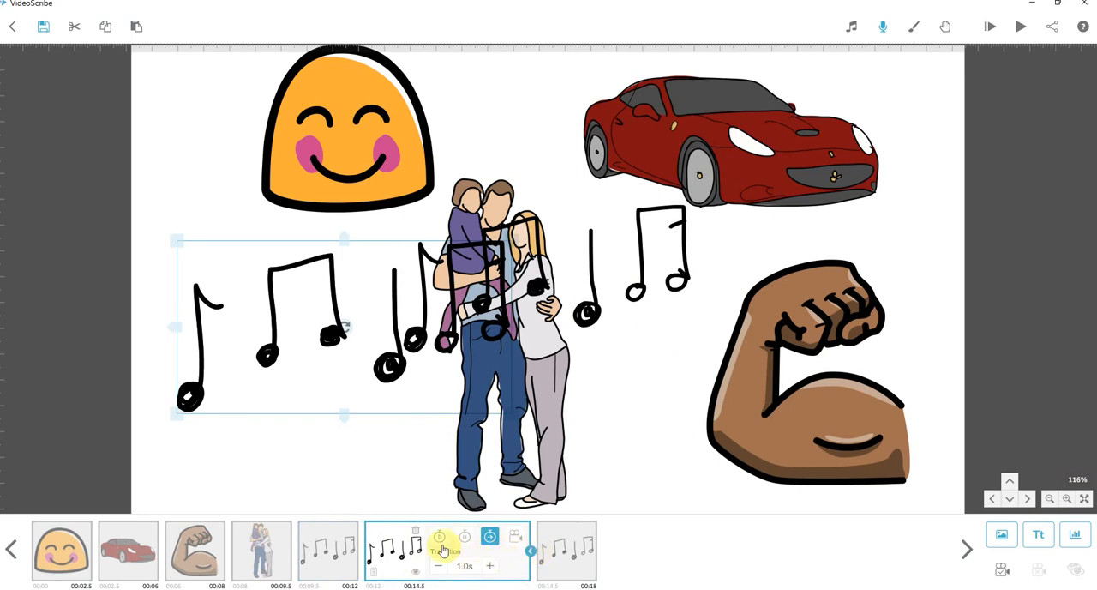
{"action": "left_click", "coordinate": [323, 551]}
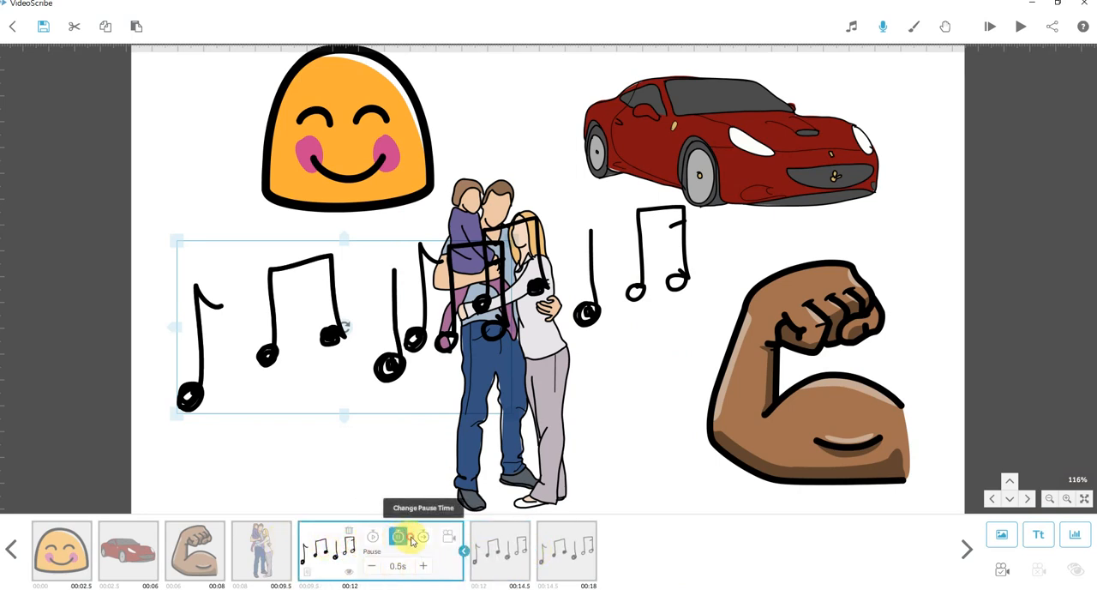
{"action": "left_click", "coordinate": [397, 537]}
{"action": "left_click", "coordinate": [424, 538]}
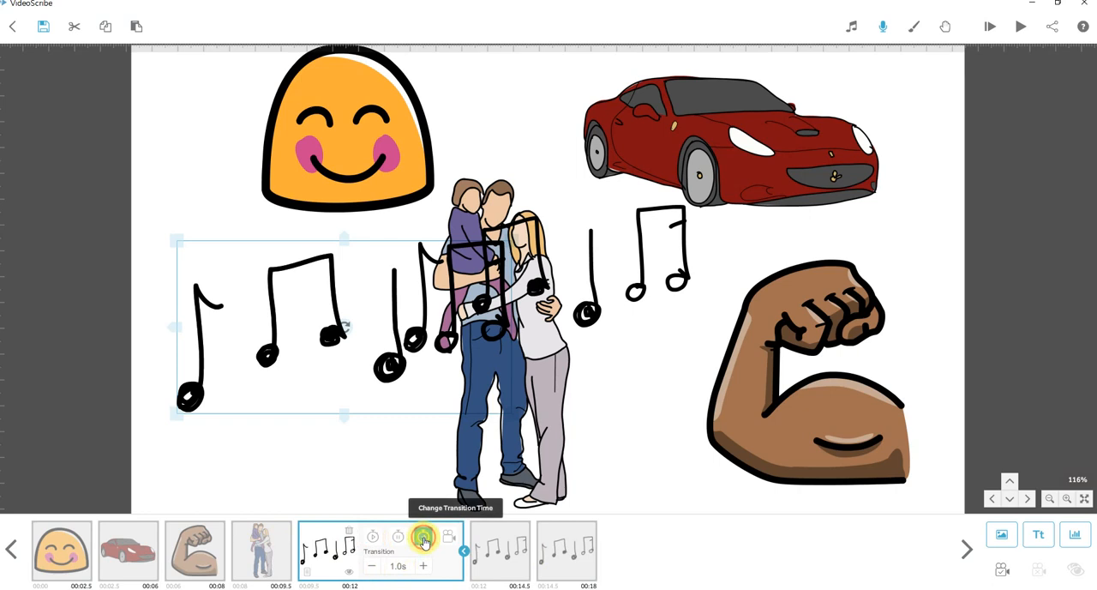
{"action": "left_click", "coordinate": [492, 555]}
{"action": "left_click", "coordinate": [463, 537]}
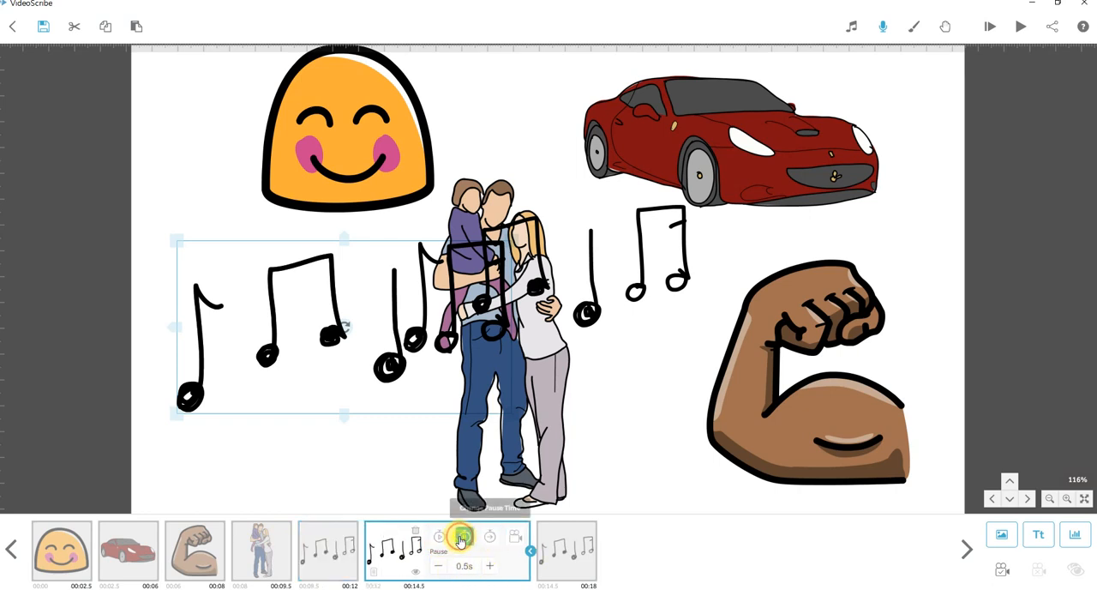
{"action": "left_click", "coordinate": [489, 536]}
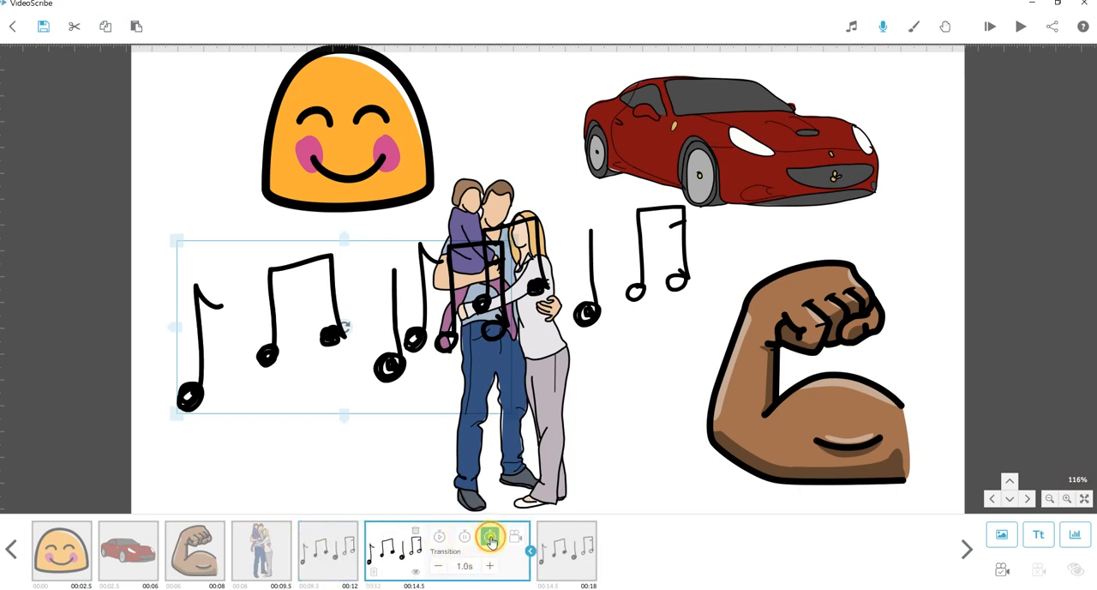
{"action": "left_click", "coordinate": [571, 555]}
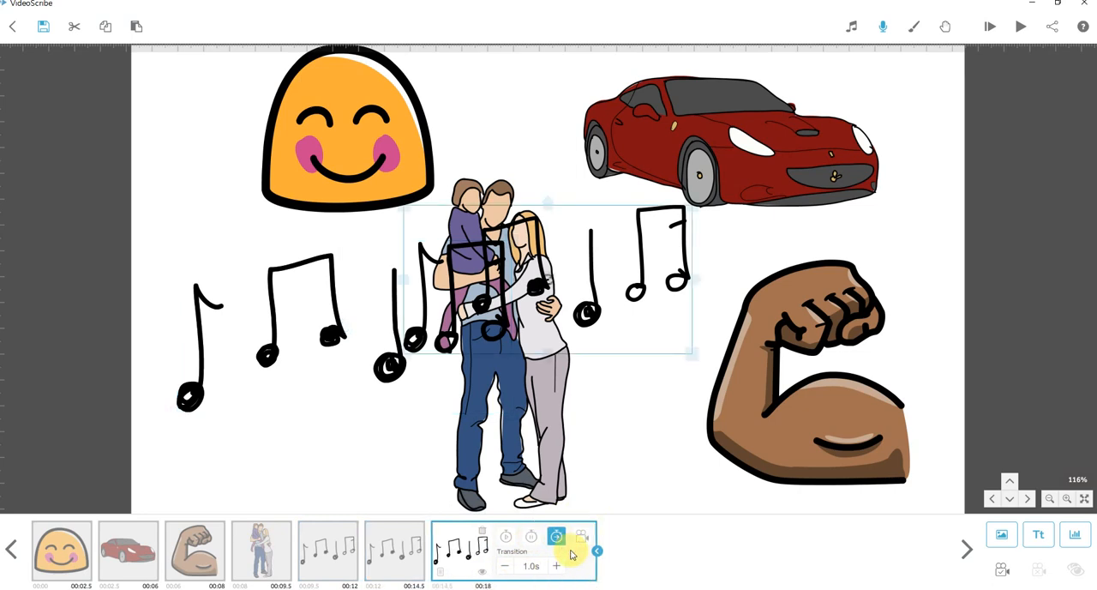
Review the animate and pause times of the newly added music notes and compare their transition time with the duplicate's.
{"action": "left_click", "coordinate": [506, 537]}
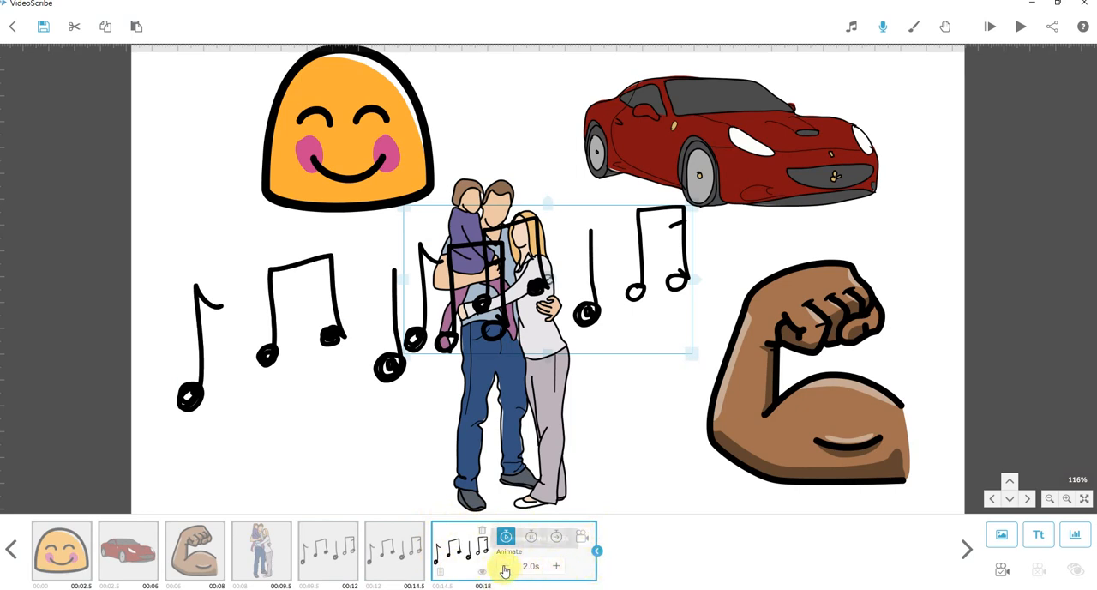
{"action": "left_click", "coordinate": [531, 539]}
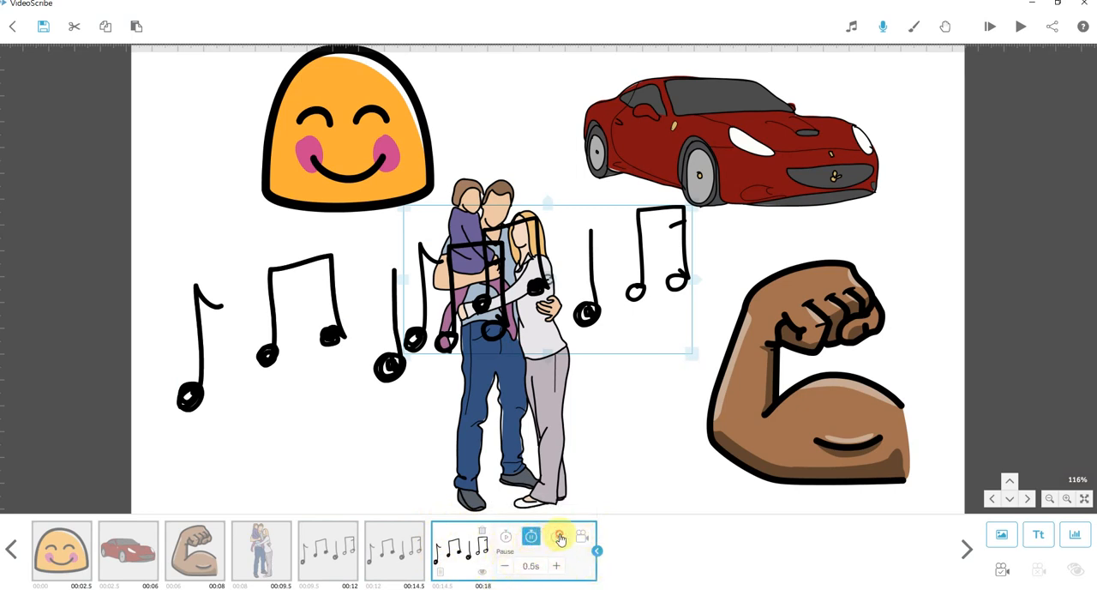
{"action": "left_click", "coordinate": [411, 550]}
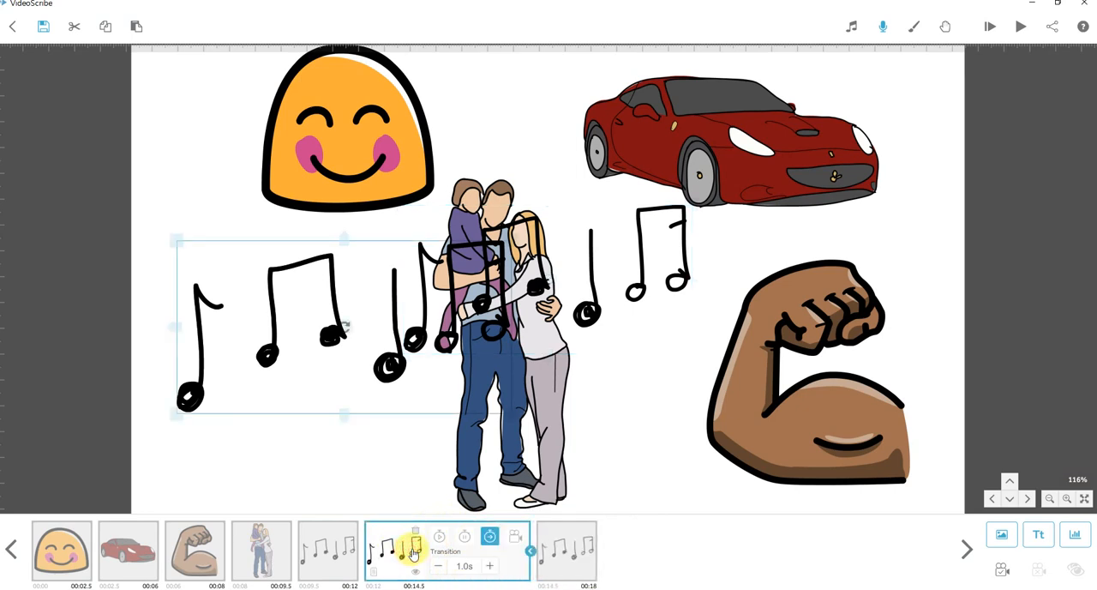
{"action": "left_click", "coordinate": [566, 553]}
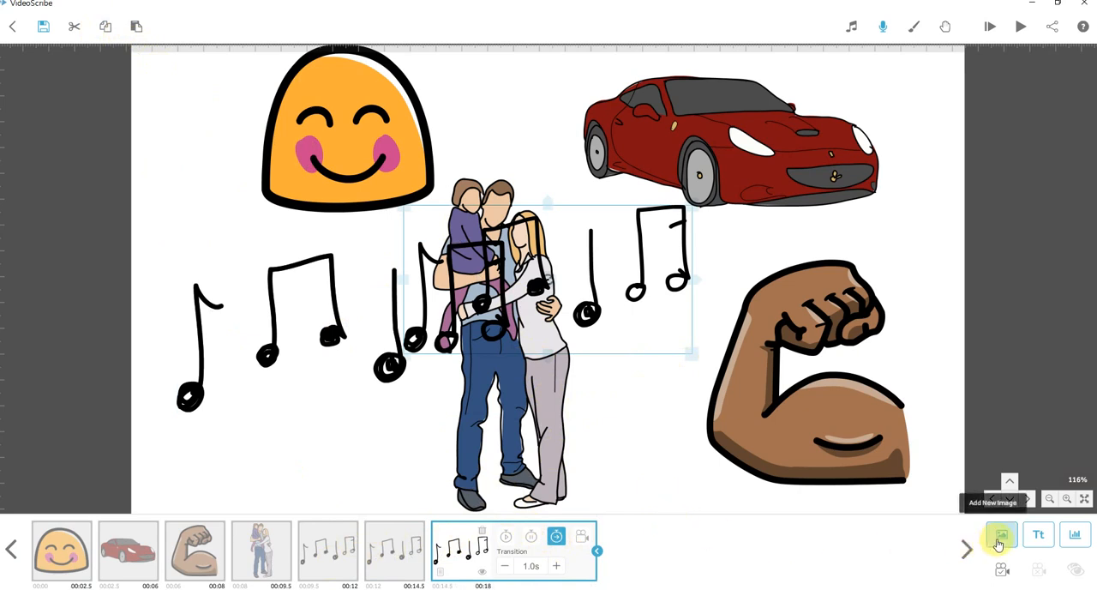
Delete the newly added music notes and the duplicated music notes, leaving only the original.
{"action": "left_click", "coordinate": [598, 553]}
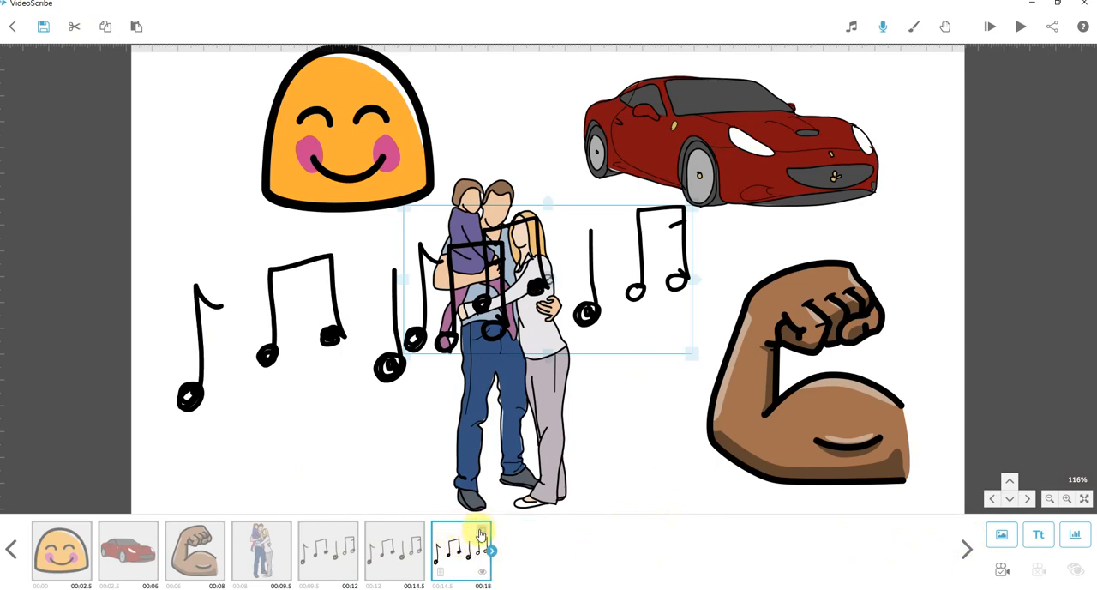
{"action": "key", "text": "Delete"}
{"action": "left_click", "coordinate": [613, 332]}
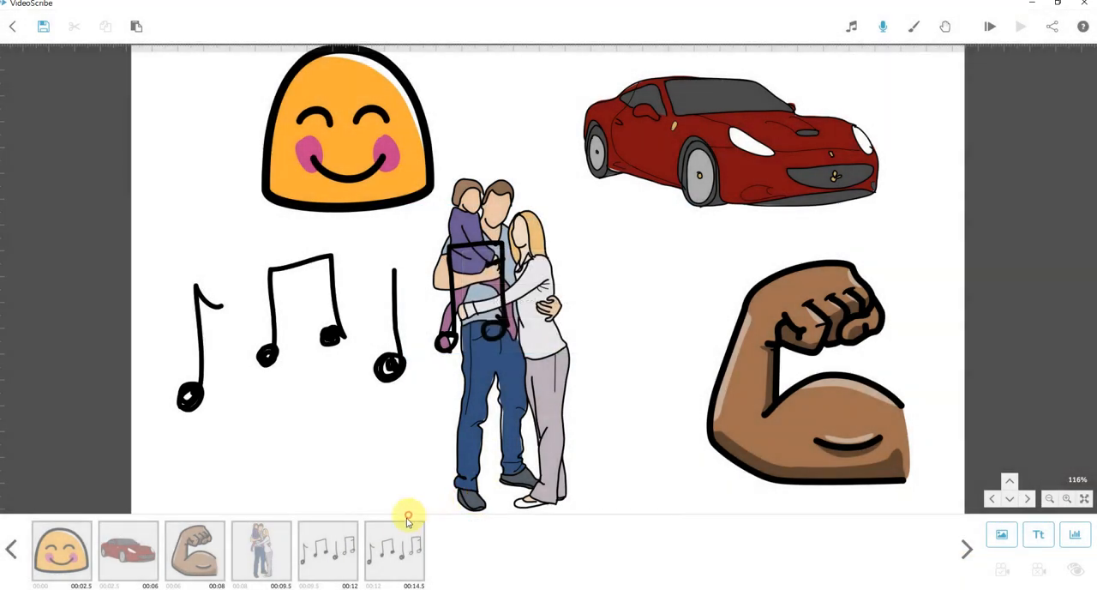
{"action": "left_click", "coordinate": [404, 538]}
{"action": "left_click", "coordinate": [416, 528]}
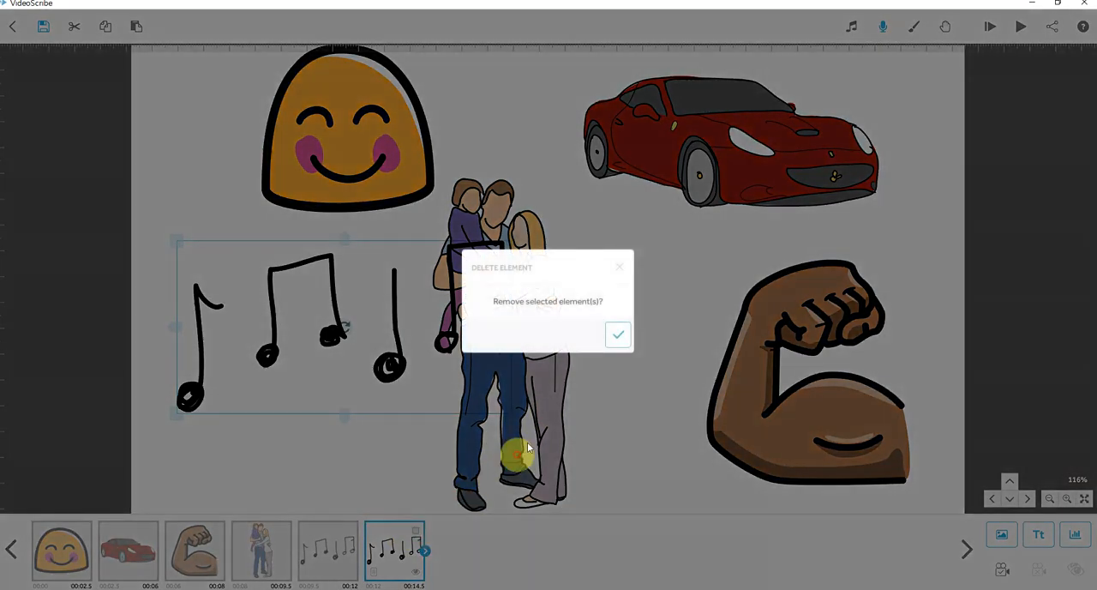
{"action": "left_click", "coordinate": [618, 334]}
Duplicate the original music notes with copy and paste, and move the duplicate below the original on the canvas.
{"action": "left_click", "coordinate": [319, 555]}
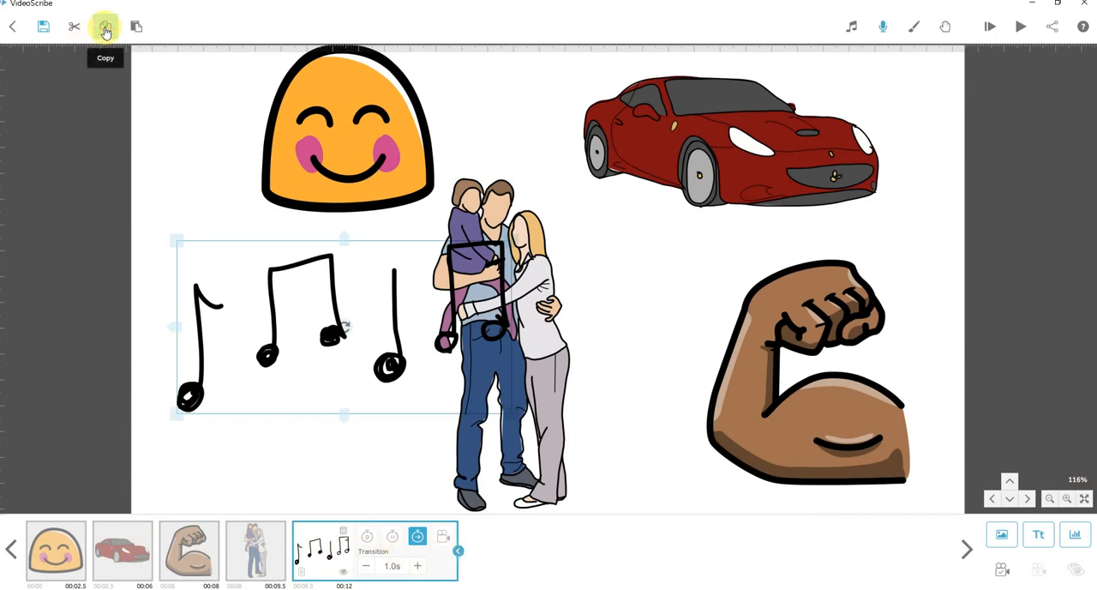
{"action": "left_click", "coordinate": [138, 30]}
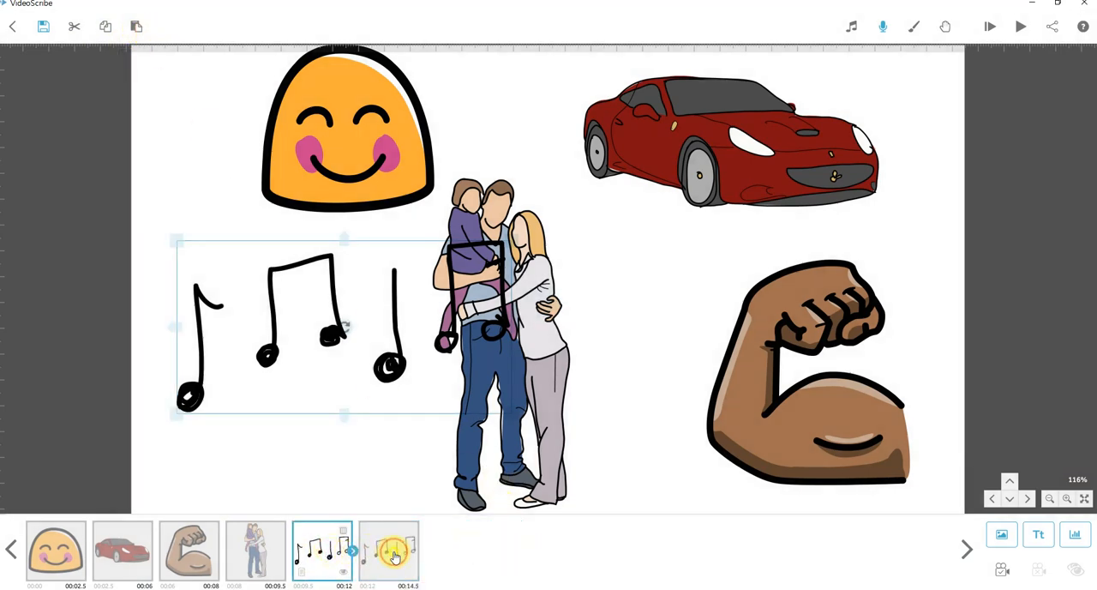
{"action": "left_click", "coordinate": [336, 555]}
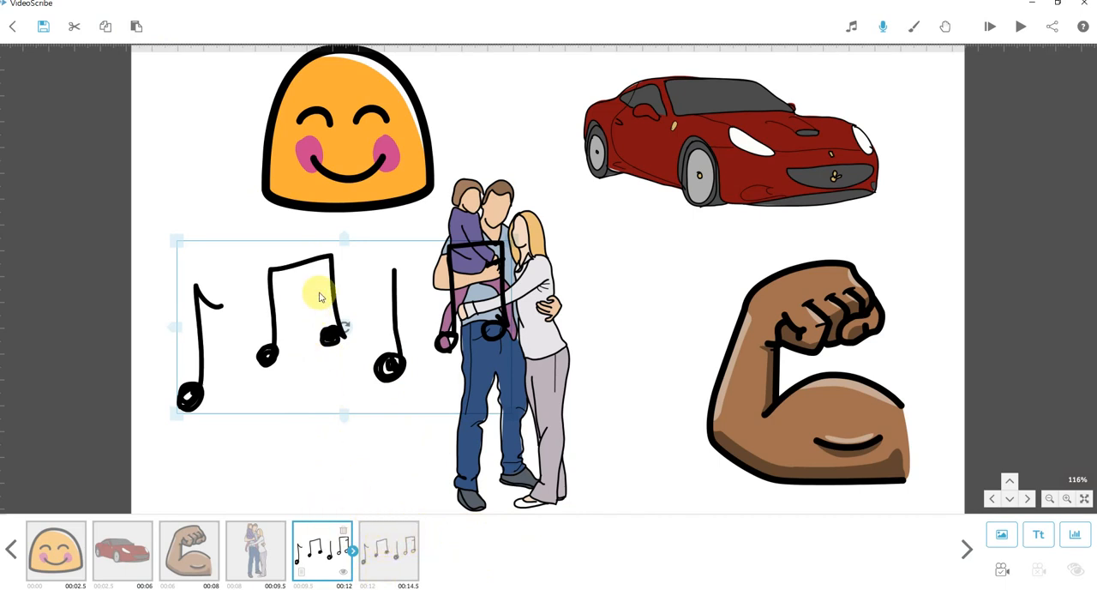
{"action": "left_click", "coordinate": [395, 556]}
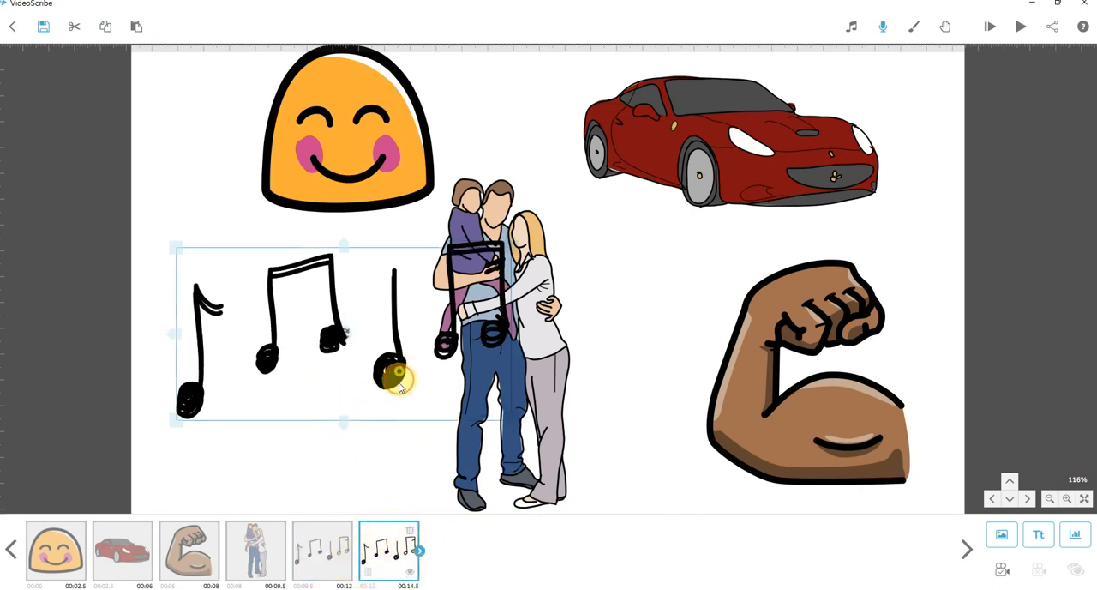
{"action": "left_click_drag", "start_coordinate": [397, 372], "coordinate": [429, 499]}
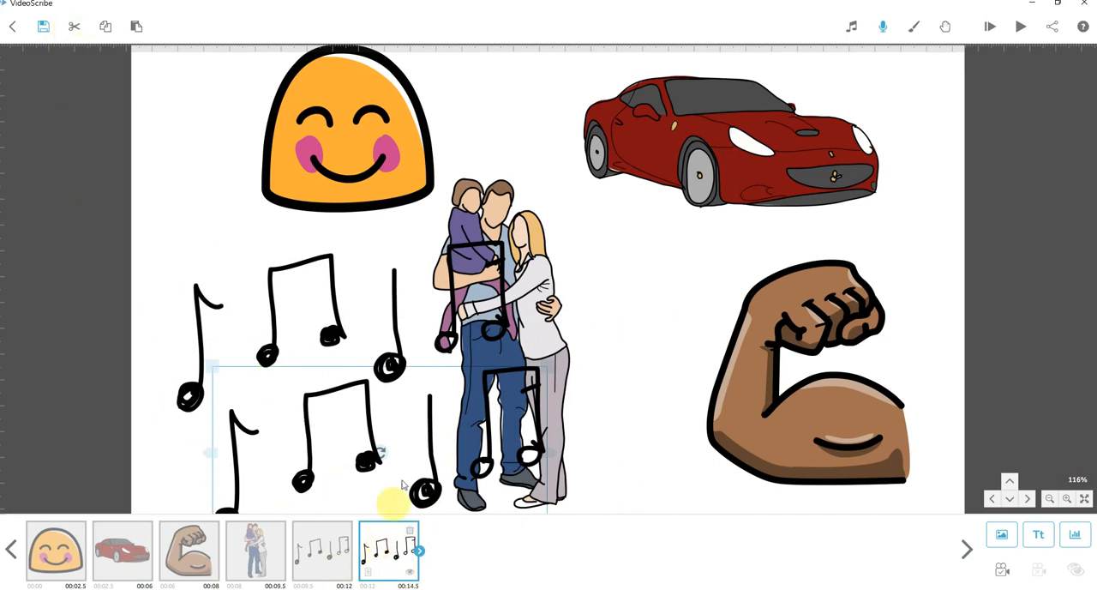
Cut the duplicated music notes and paste them directly after the smiling face in the timeline.
{"action": "left_click", "coordinate": [84, 32]}
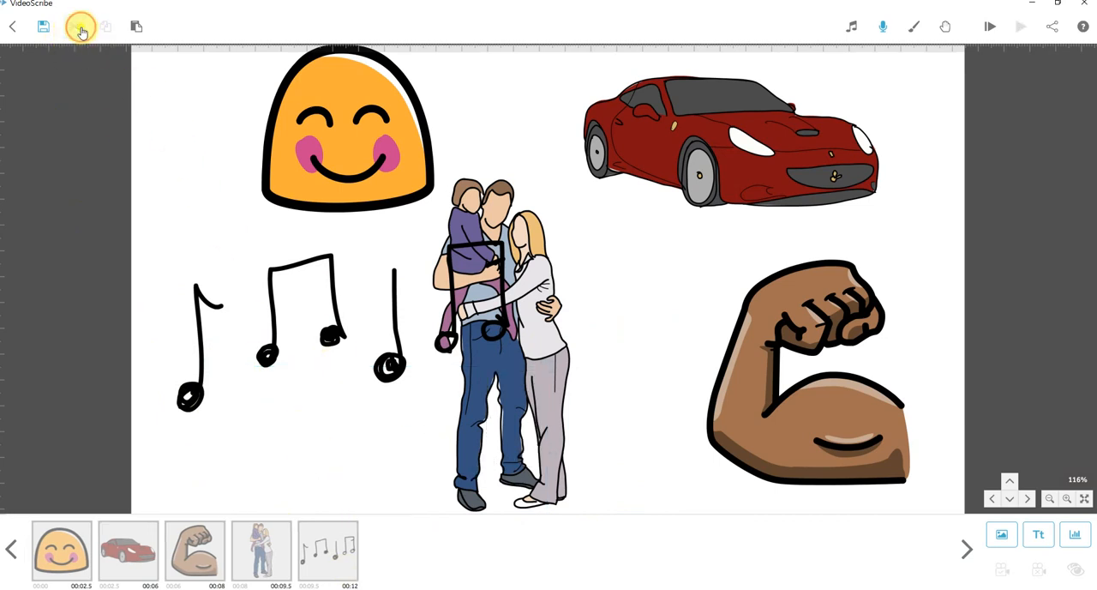
{"action": "left_click", "coordinate": [80, 558]}
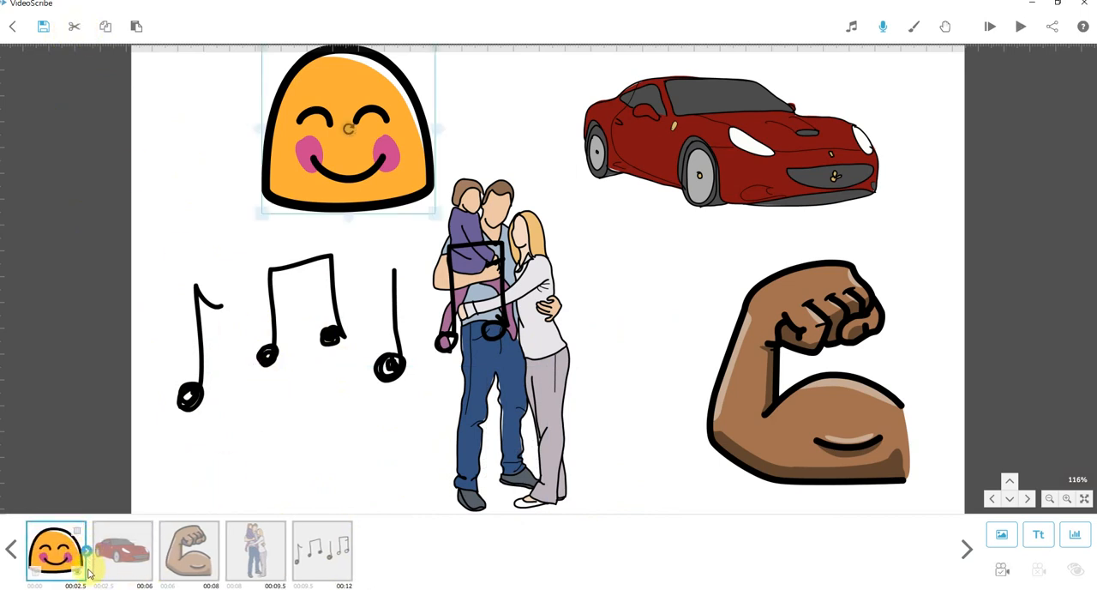
{"action": "left_click", "coordinate": [136, 29]}
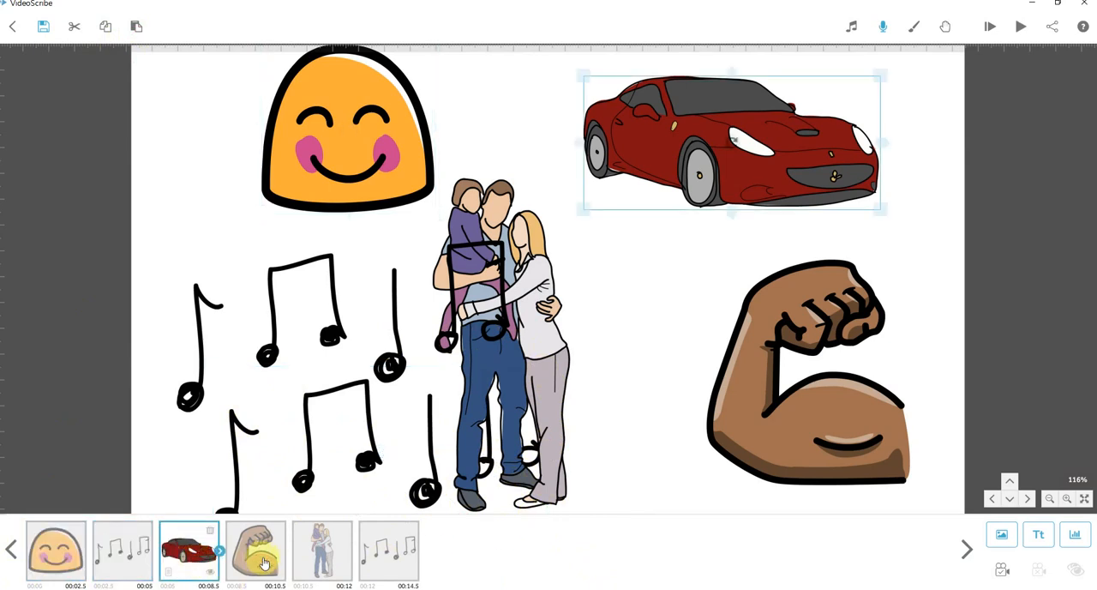
{"action": "left_click", "coordinate": [410, 559]}
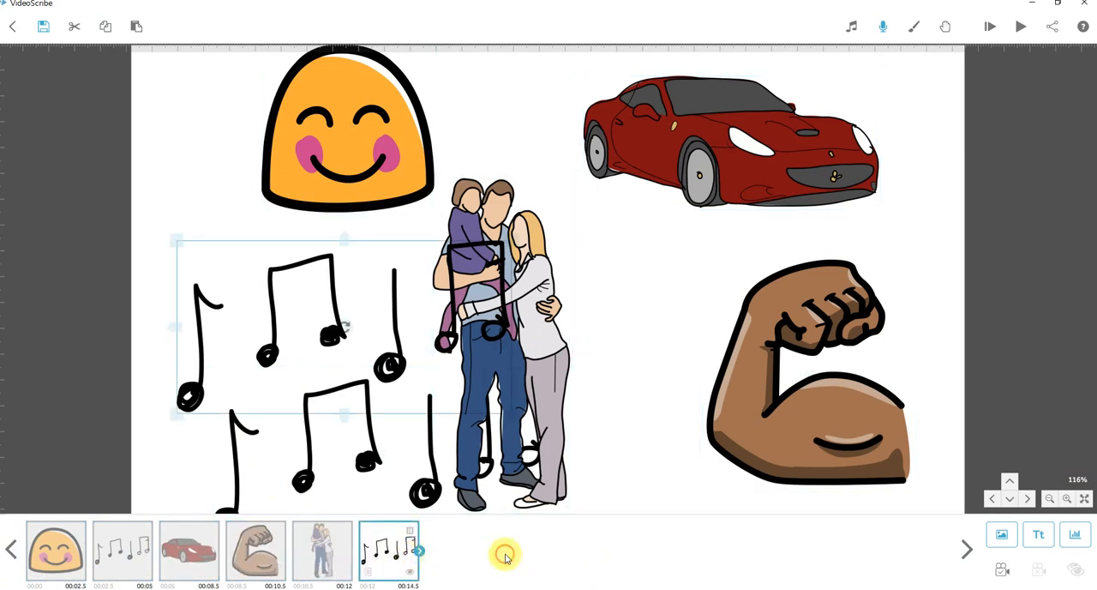
Delete the pasted music notes between the smiling face and the car in the timeline.
{"action": "left_click", "coordinate": [122, 553]}
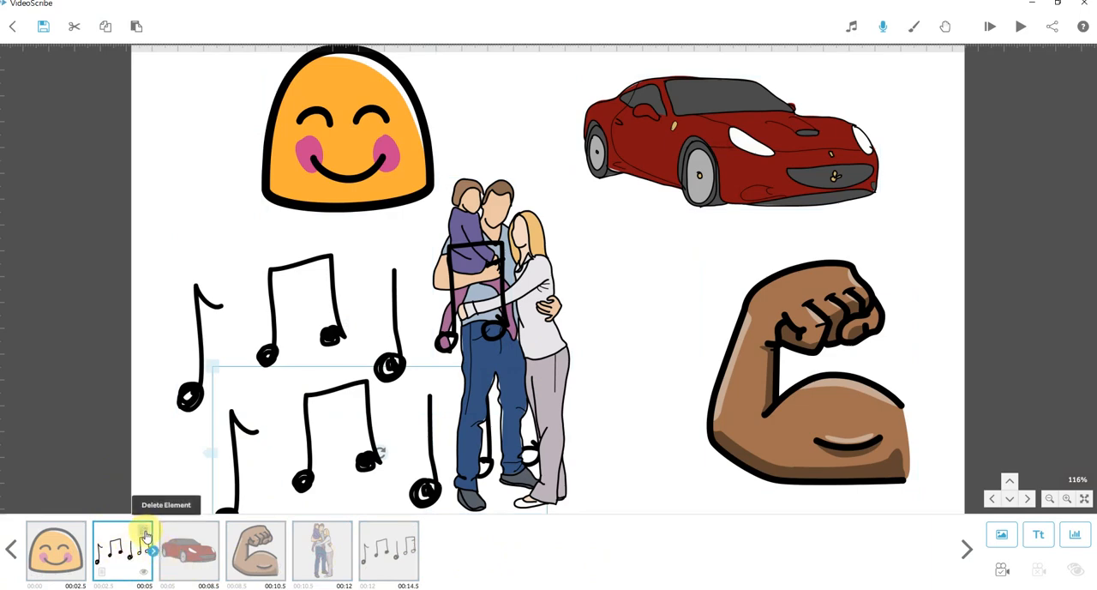
{"action": "left_click", "coordinate": [146, 535]}
{"action": "left_click", "coordinate": [612, 333]}
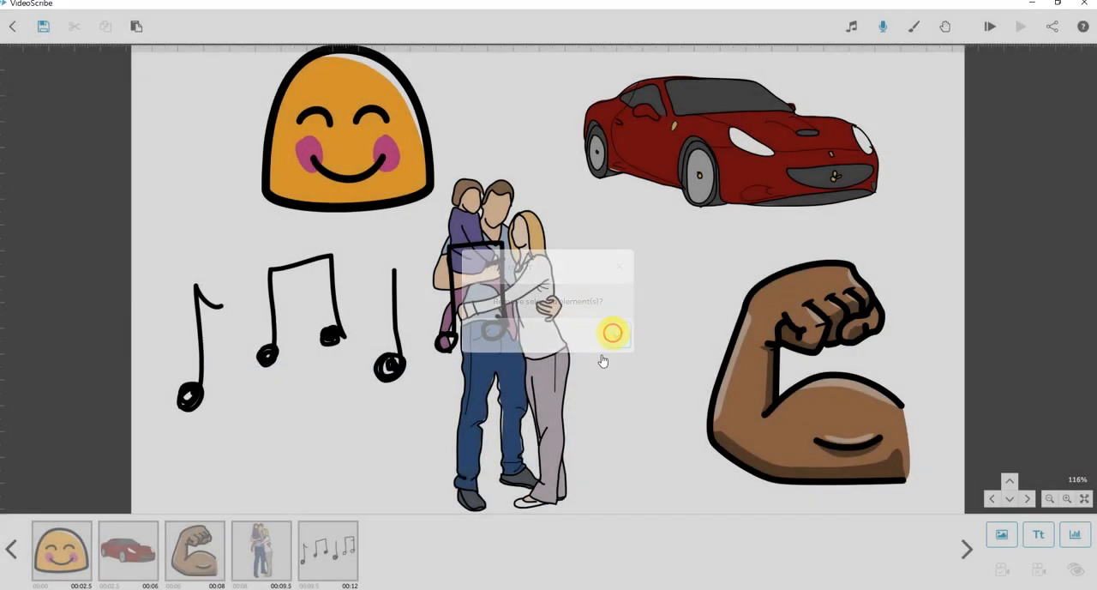